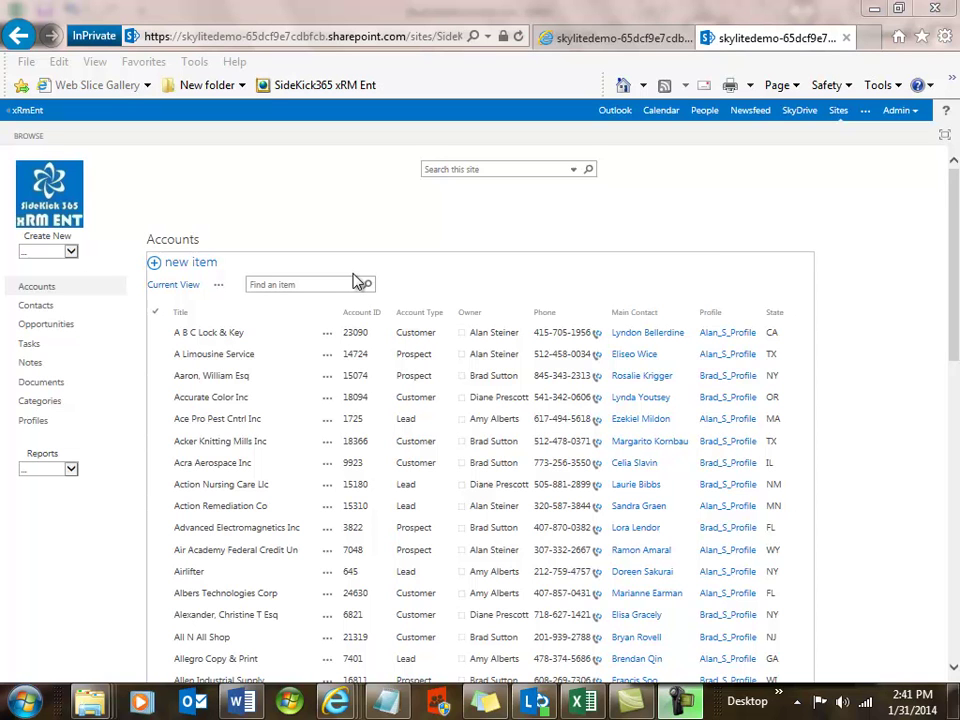
# - Open the A B C Lock & Key account and show its Opportunities (3) tab
pyautogui.click(218, 340)
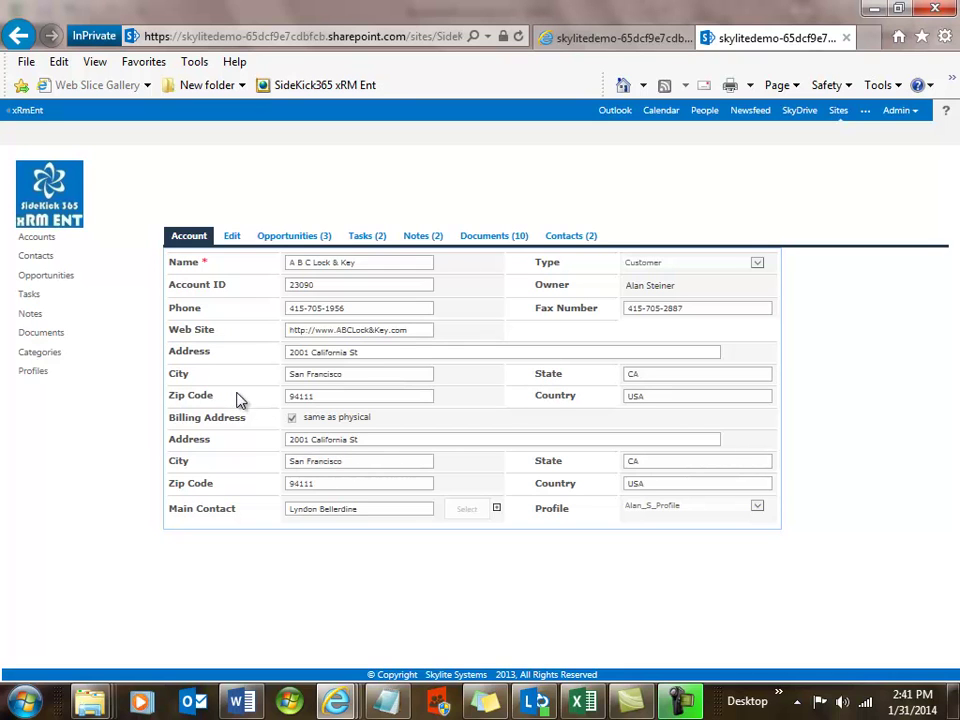
pyautogui.click(296, 240)
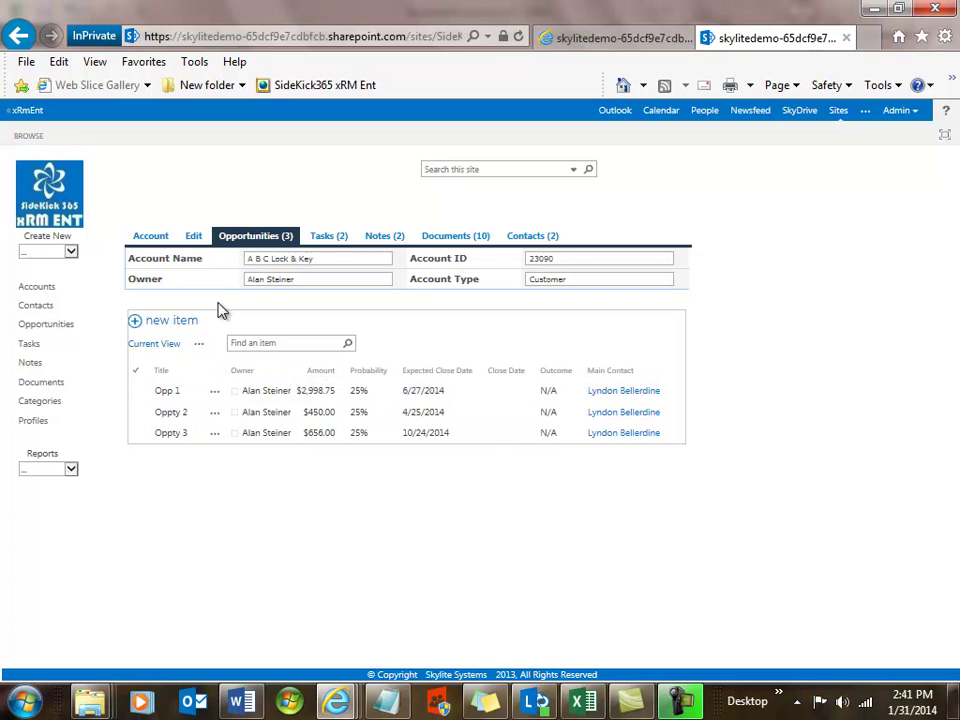
# - Open Opp 1 for editing, keep status First Contact, and return to the xRM home page
pyautogui.click(170, 395)
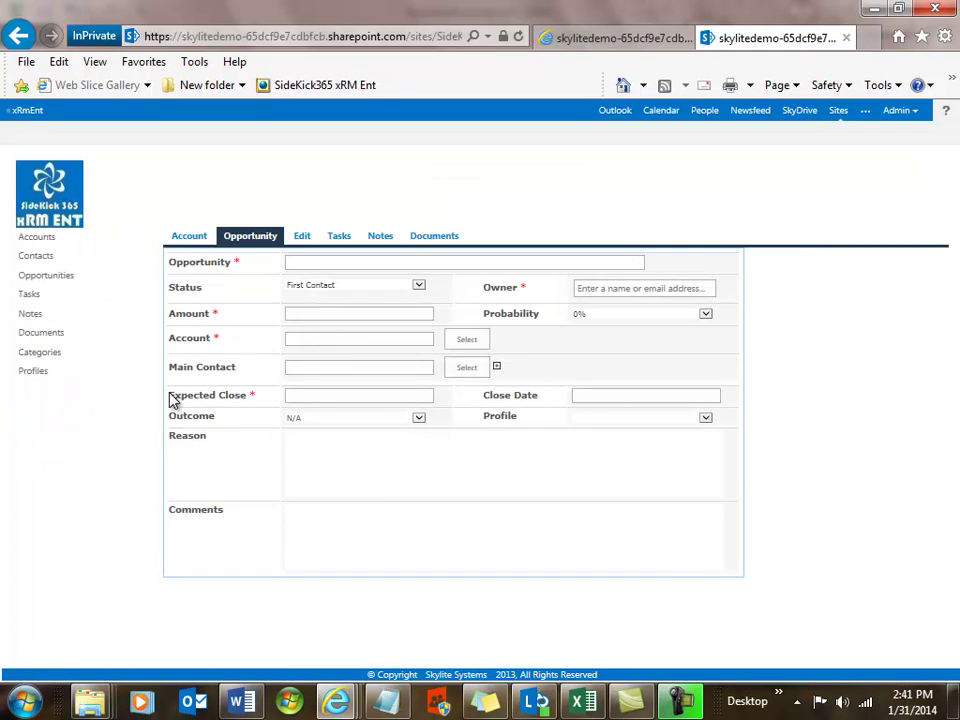
pyautogui.click(303, 235)
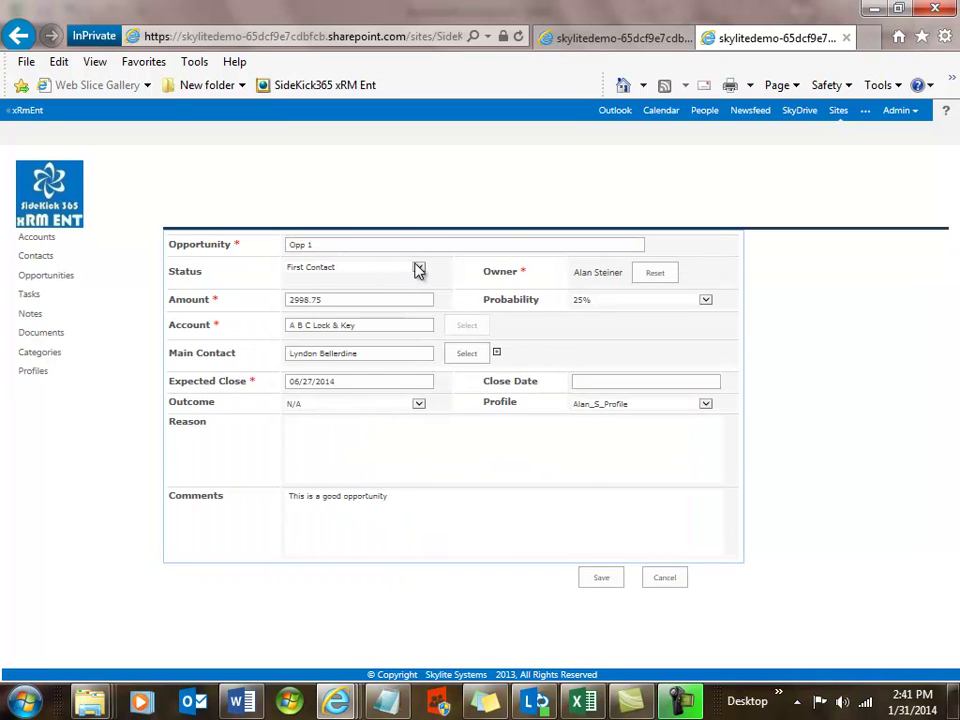
pyautogui.click(418, 267)
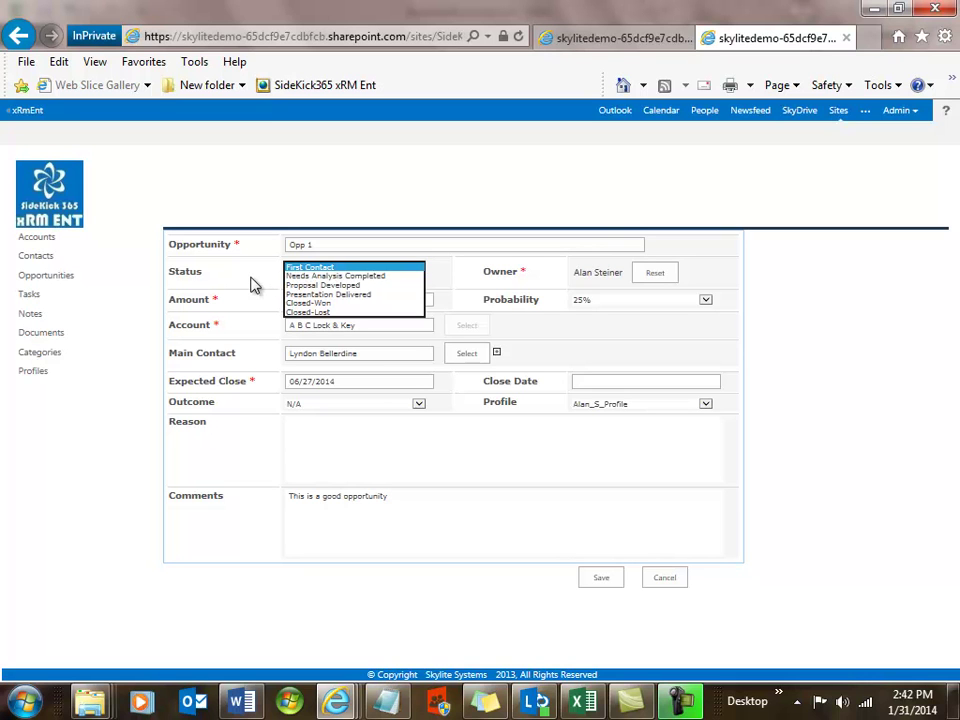
pyautogui.click(252, 285)
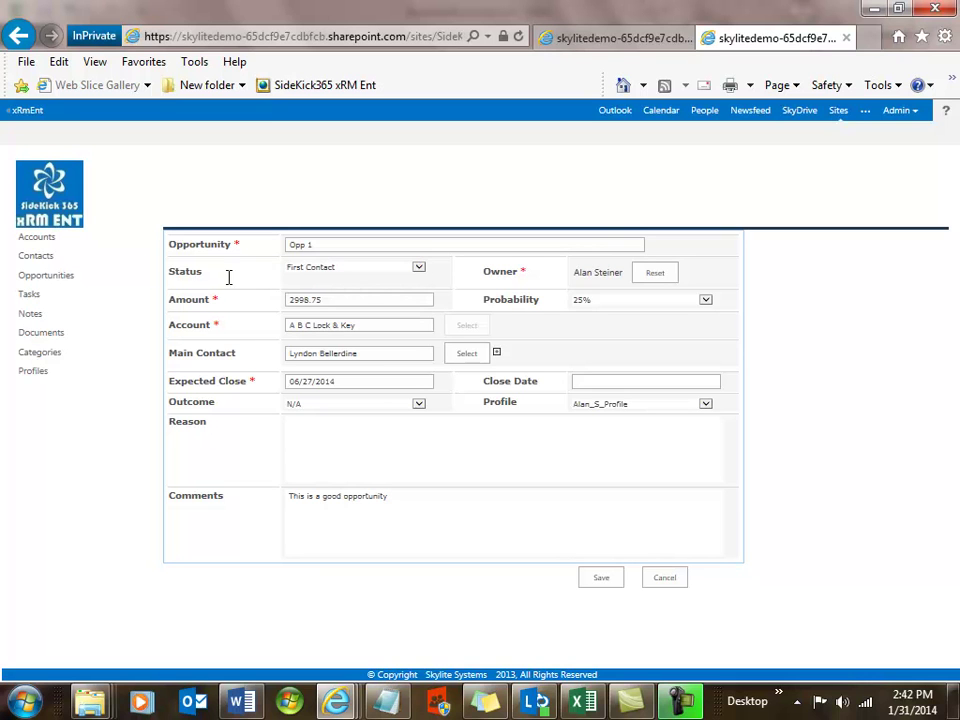
pyautogui.click(30, 198)
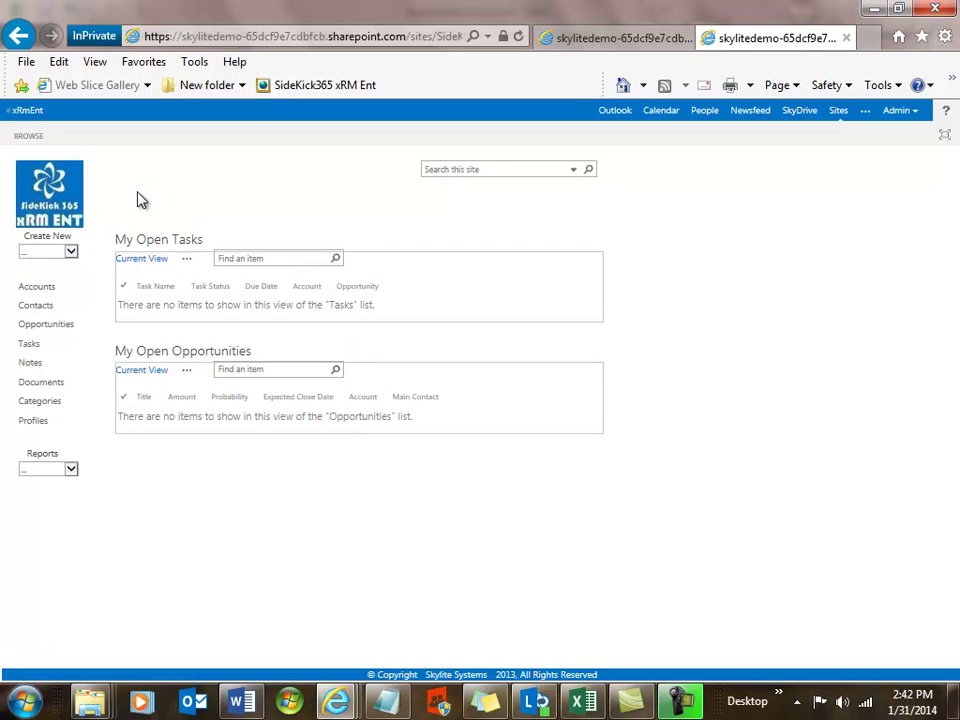
# - Go to the xRmEnt site, then open SideKick365xRM_Ent_Demo - Home from Favorites
pyautogui.click(27, 112)
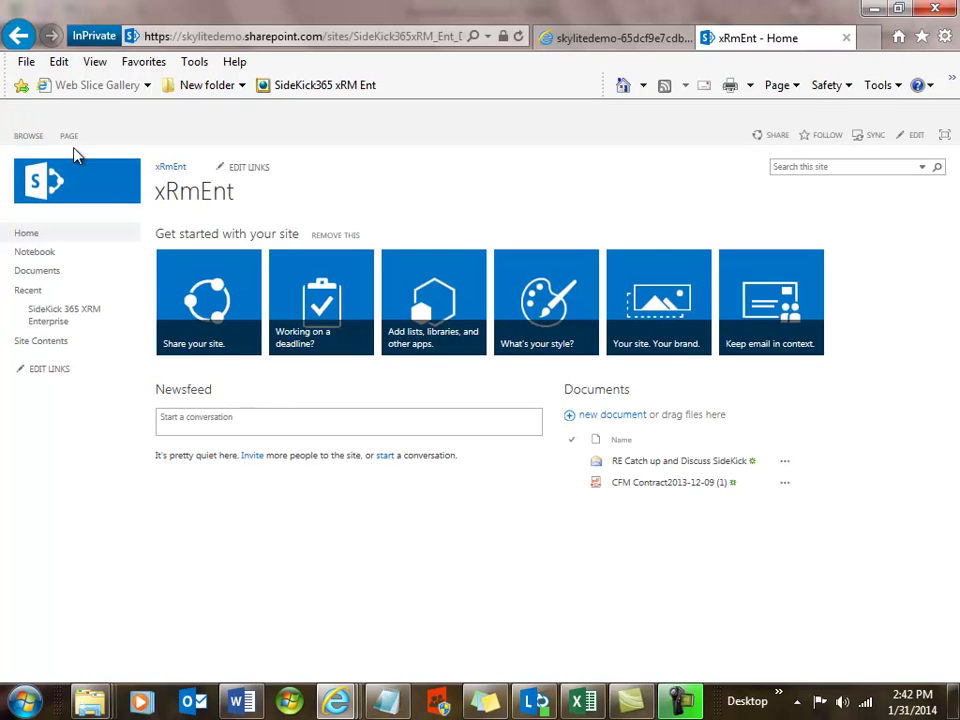
pyautogui.click(141, 64)
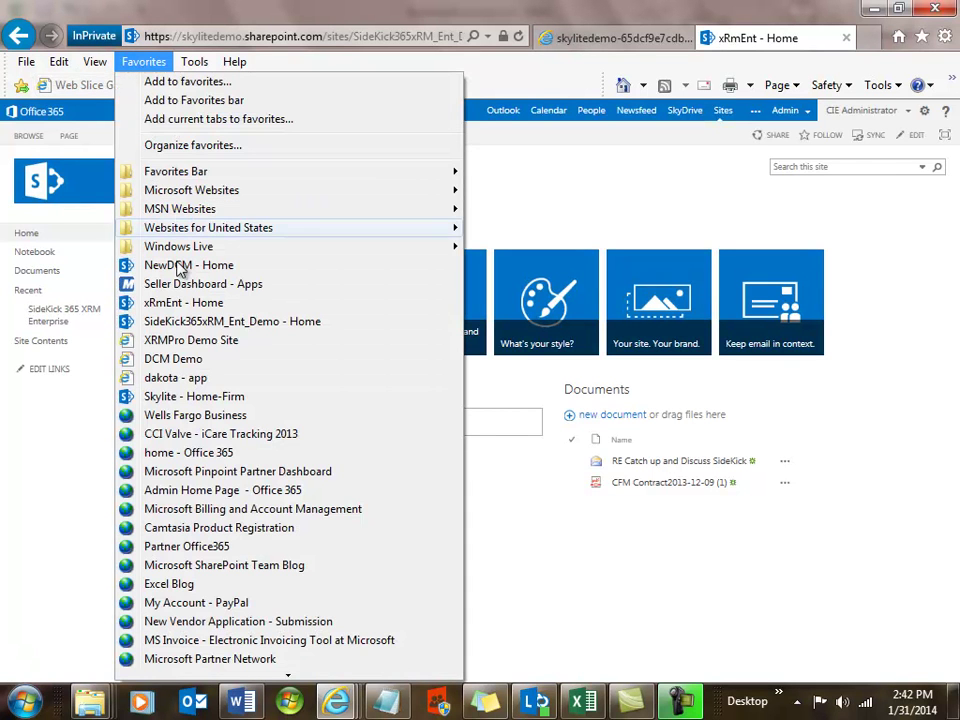
pyautogui.moveTo(187, 327); pyautogui.dragTo(189, 333)
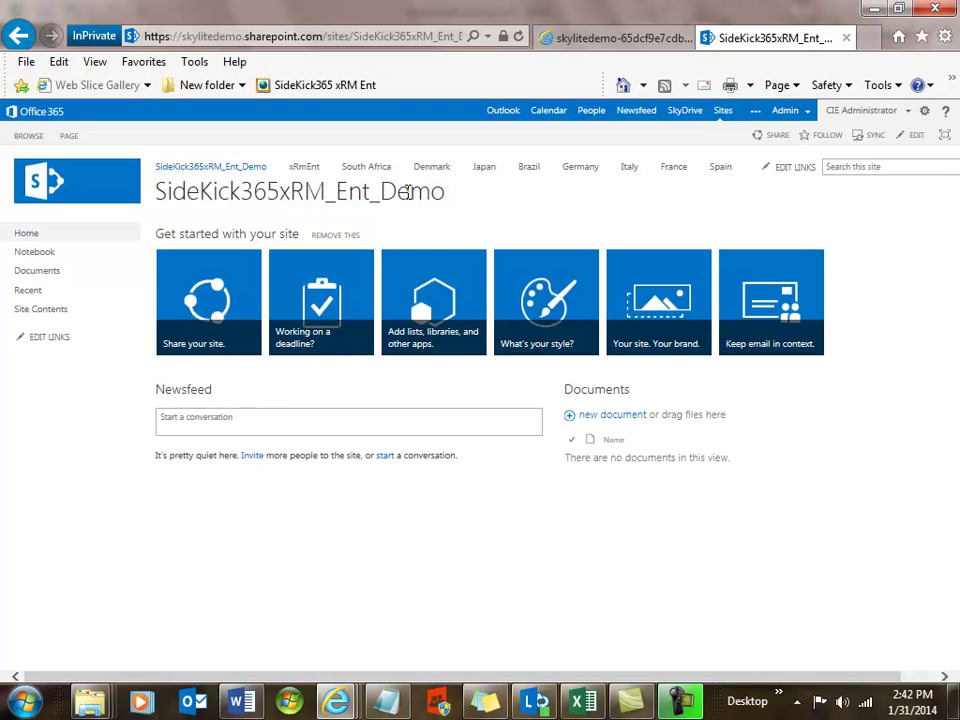
# - Open the Japan subsite and launch its SideKick 365 XRM Enterprise app
pyautogui.click(484, 170)
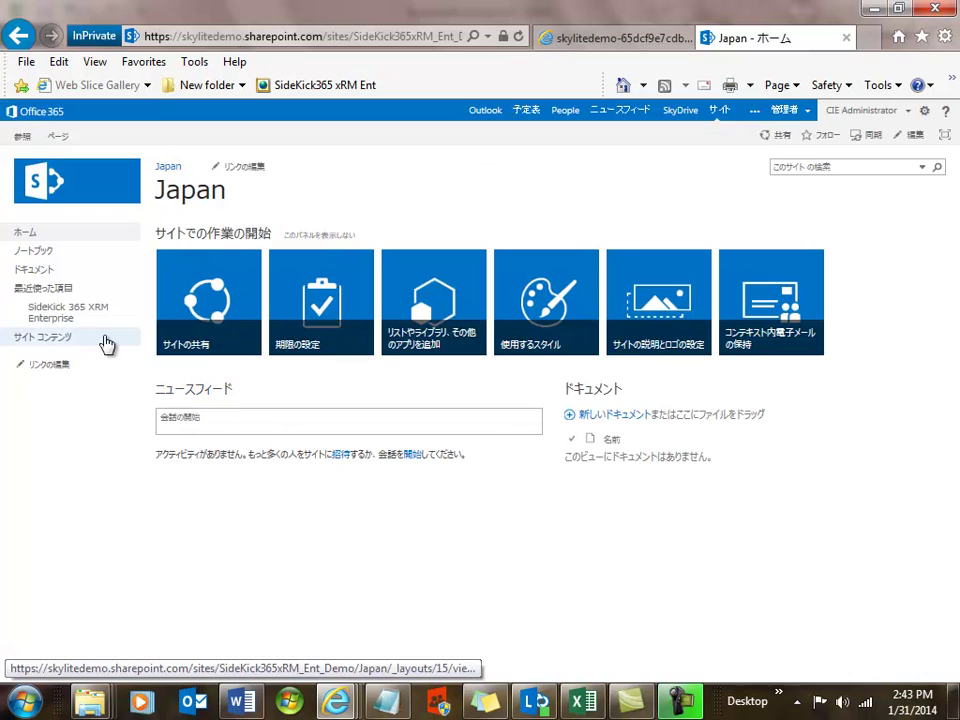
pyautogui.click(50, 314)
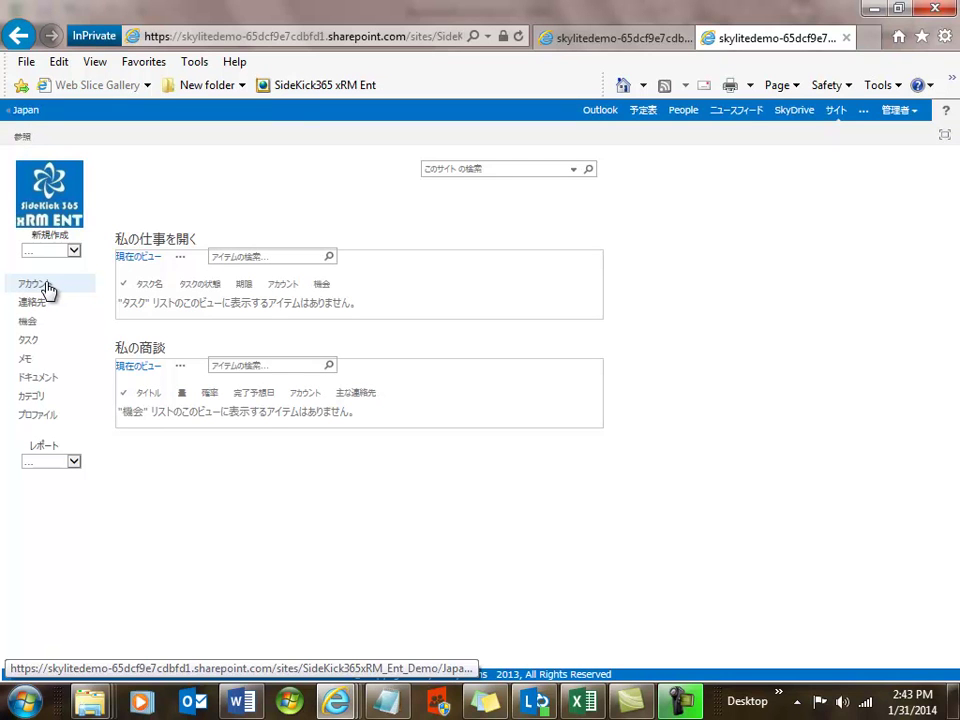
# - Open ACE LANGUAGE CENTER from the Japan site's アカウント accounts list
pyautogui.click(37, 287)
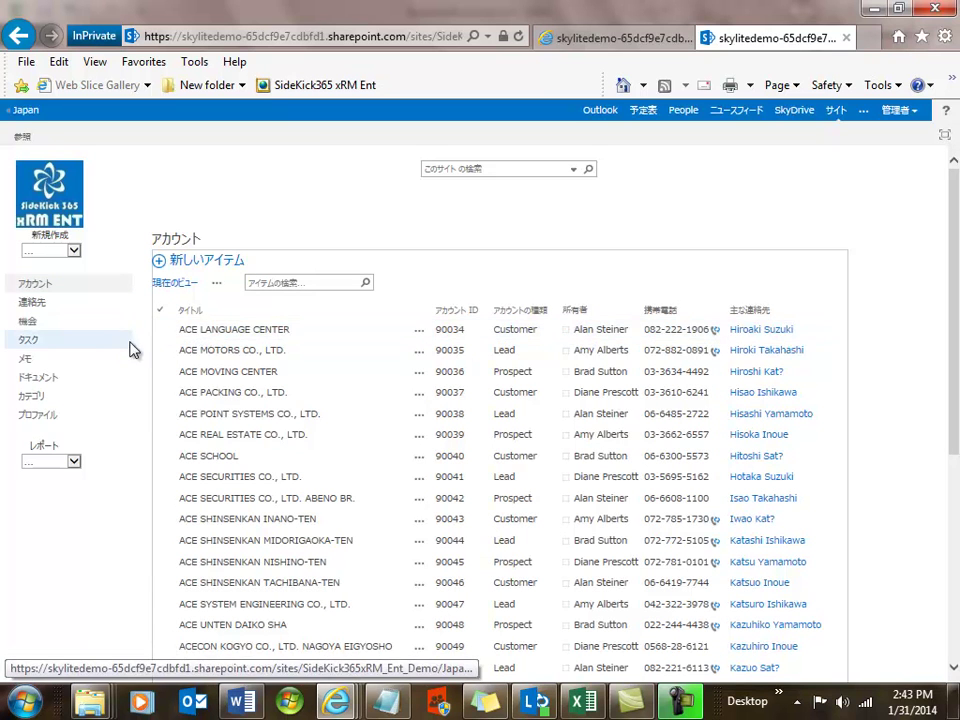
pyautogui.click(224, 337)
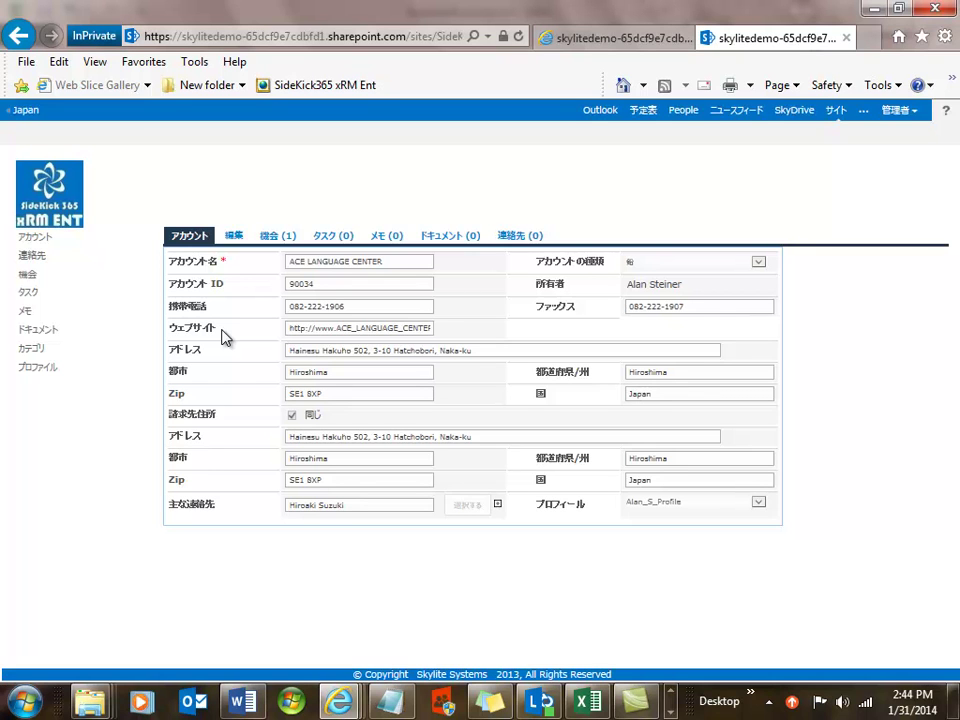
# - Open the 200 Wheel Bearings opportunity from the 商談 (1) tab and expand its main contact
pyautogui.click(268, 238)
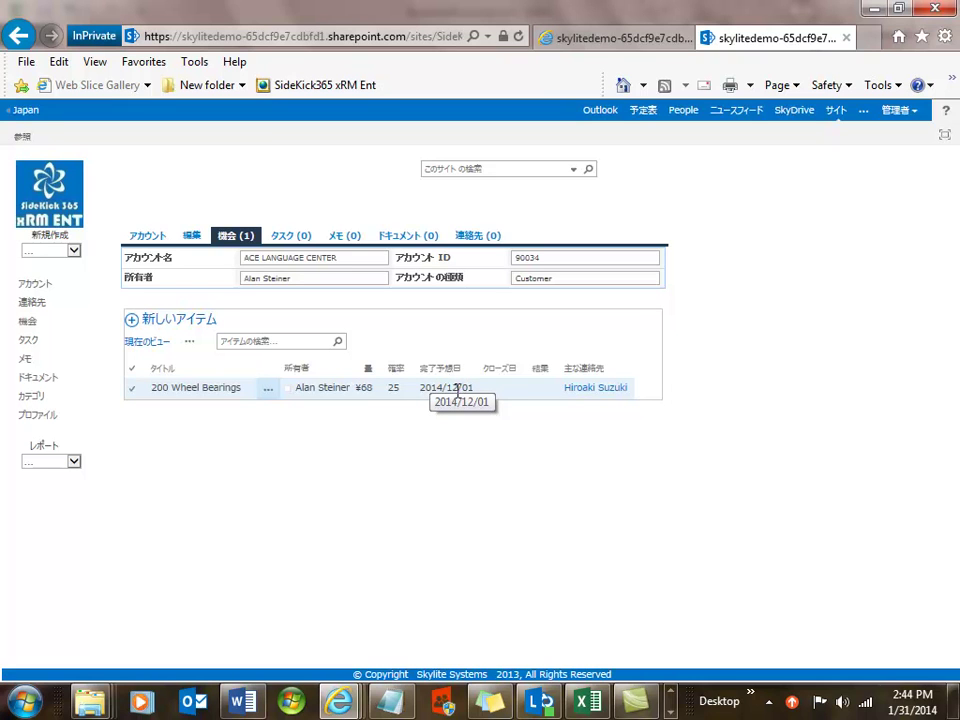
pyautogui.click(221, 390)
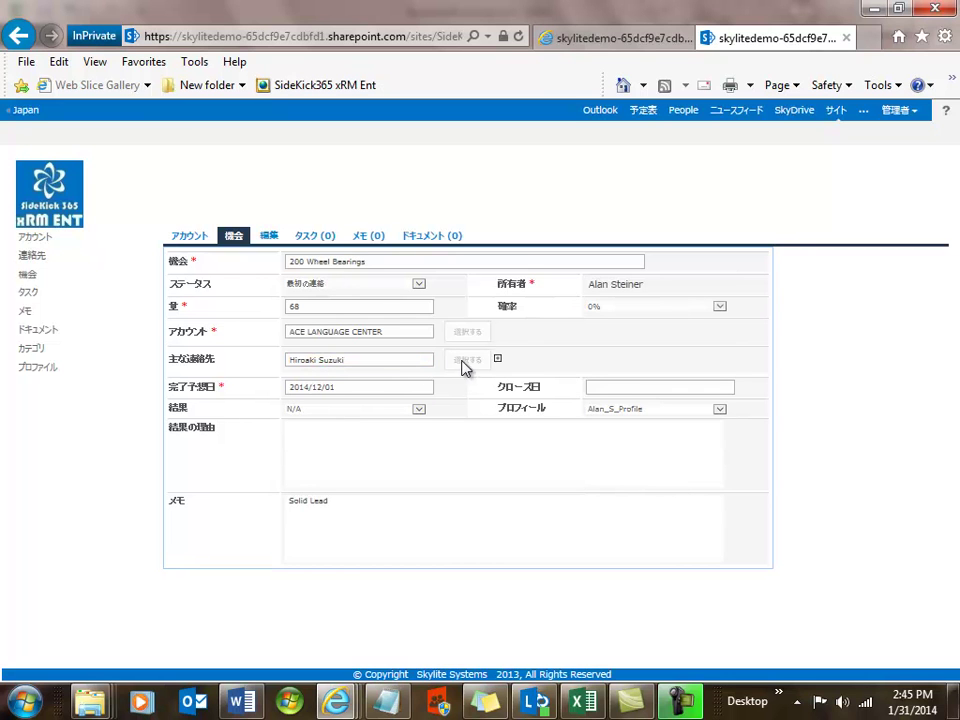
pyautogui.click(497, 359)
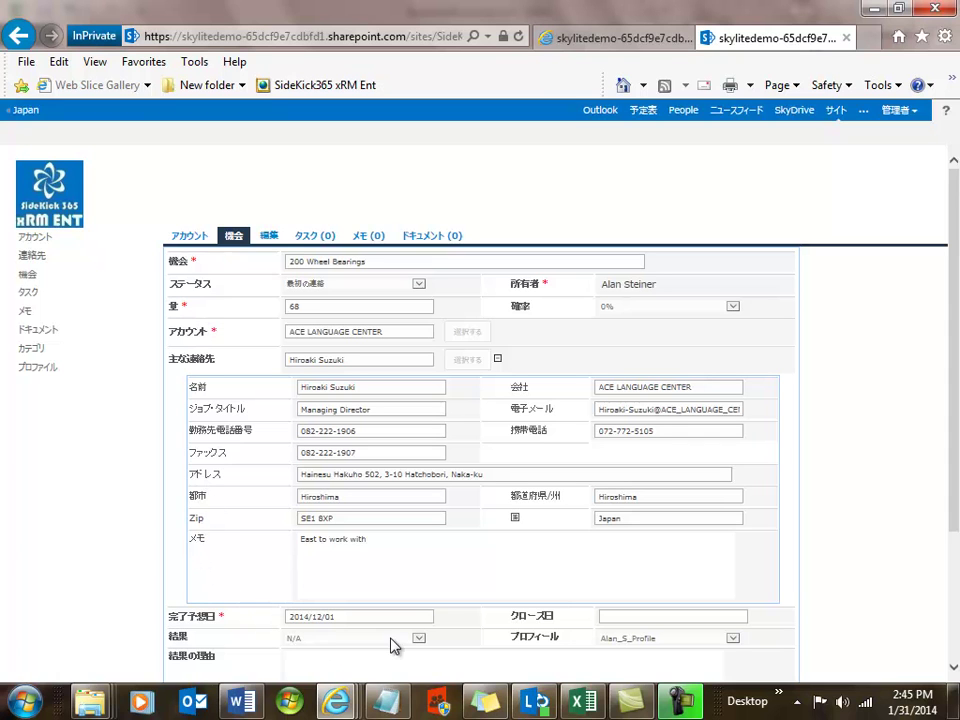
# - Edit the opportunity, check outcome N/A, status 最初の連絡 and profile, then cancel unchanged
pyautogui.click(268, 237)
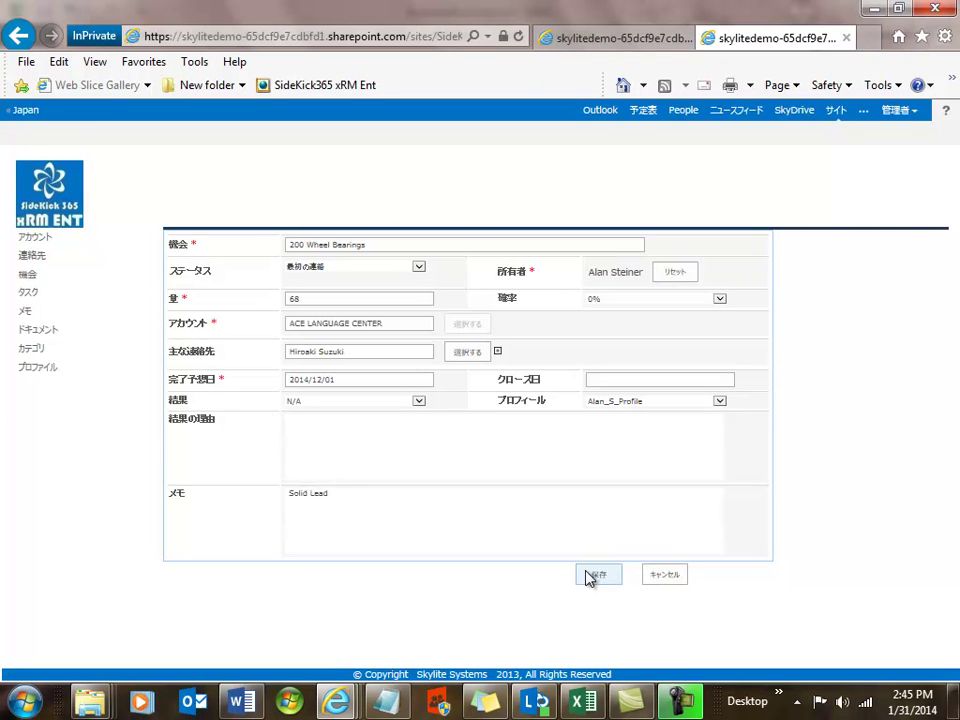
pyautogui.click(420, 401)
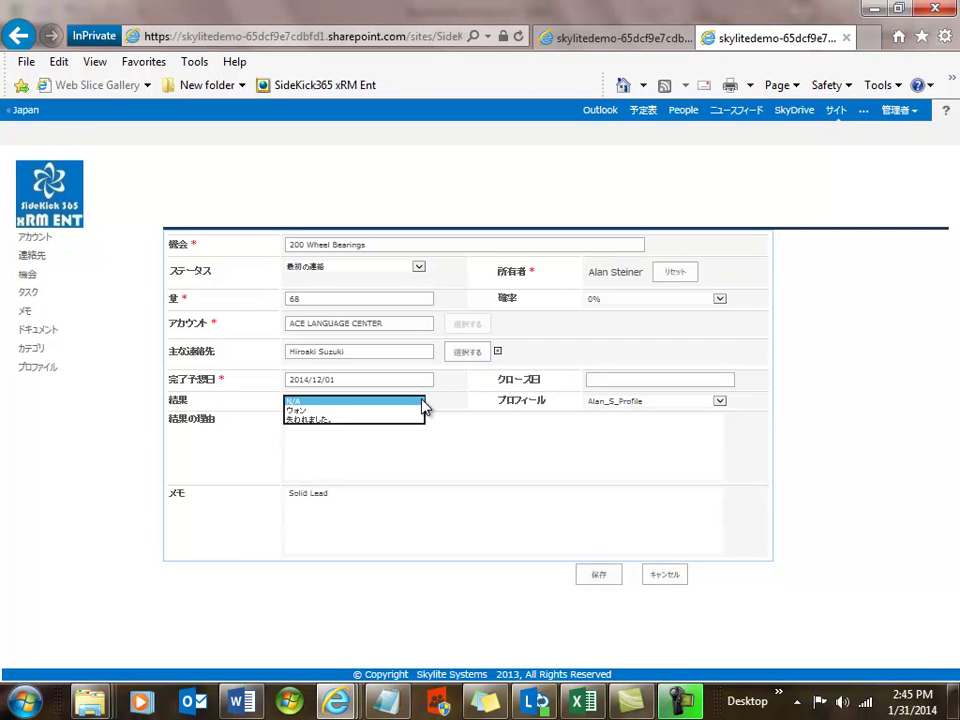
pyautogui.click(420, 268)
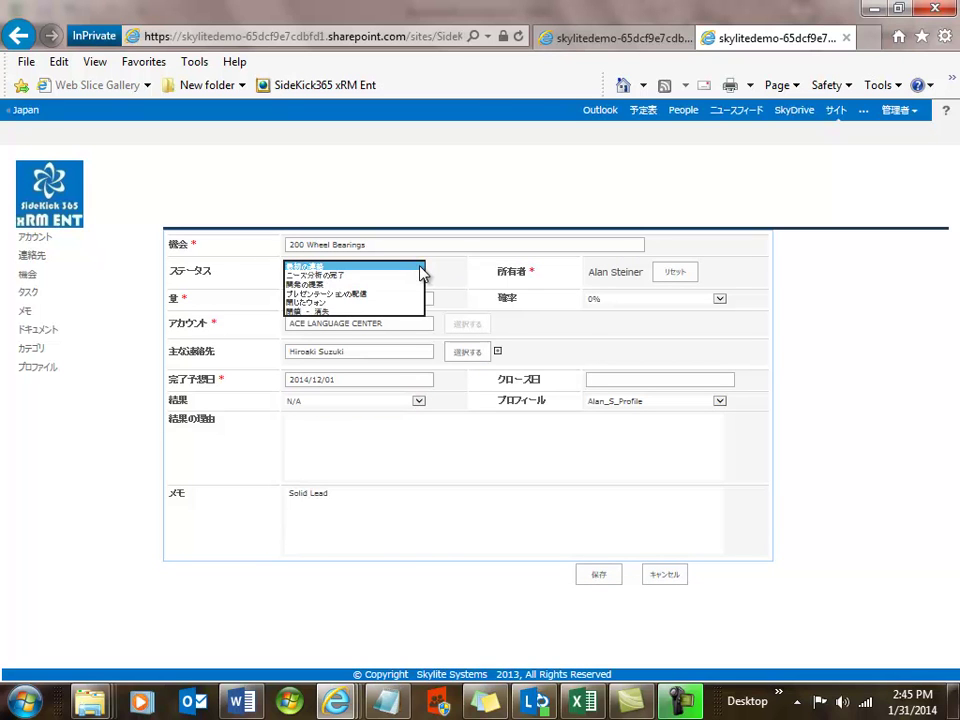
pyautogui.click(421, 270)
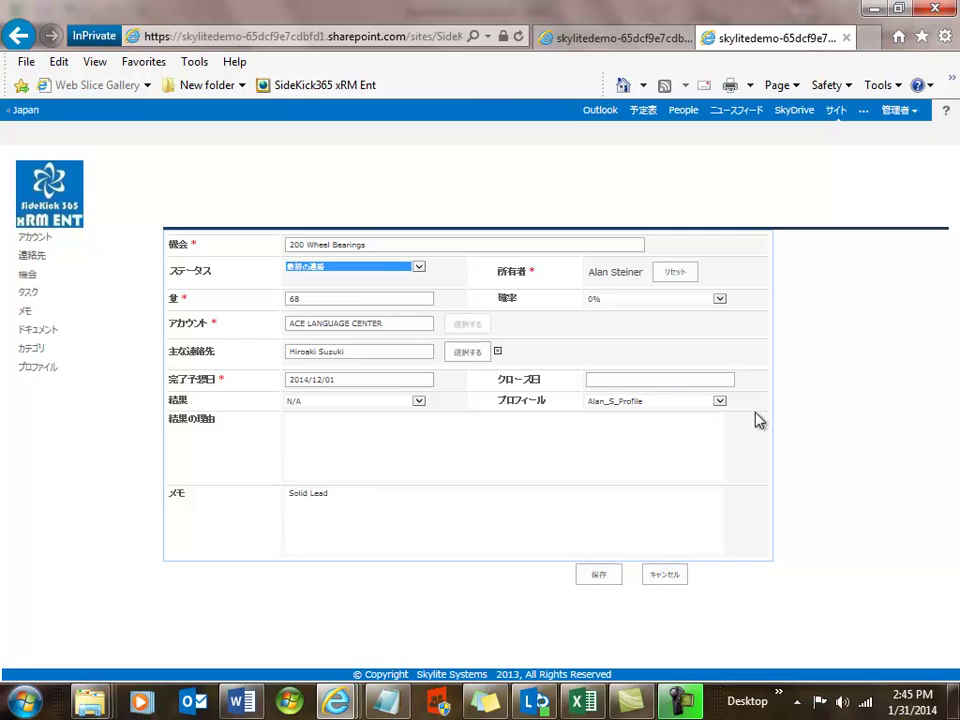
pyautogui.click(720, 401)
pyautogui.click(722, 403)
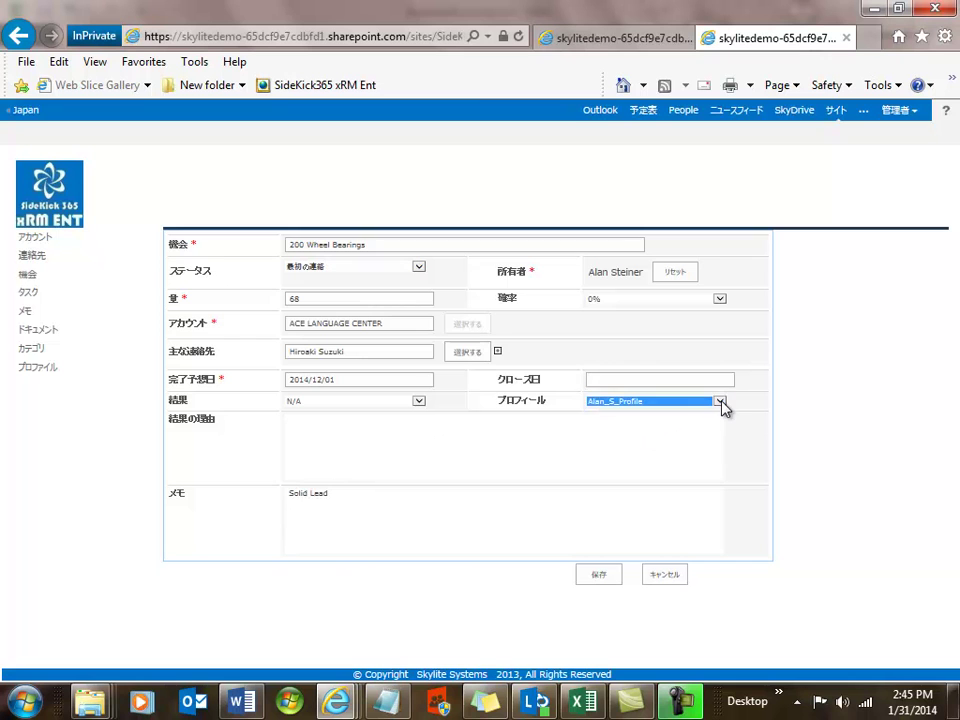
pyautogui.click(660, 578)
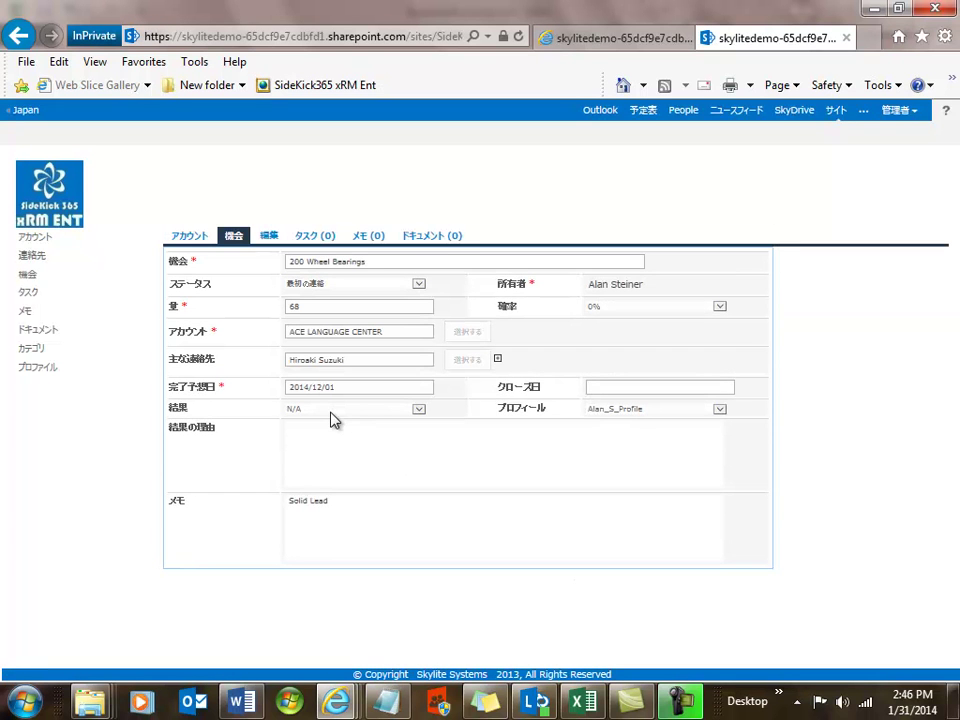
# - Return to the SideKick365xRM_Ent_Demo home page through the Favorites menu
pyautogui.click(96, 63)
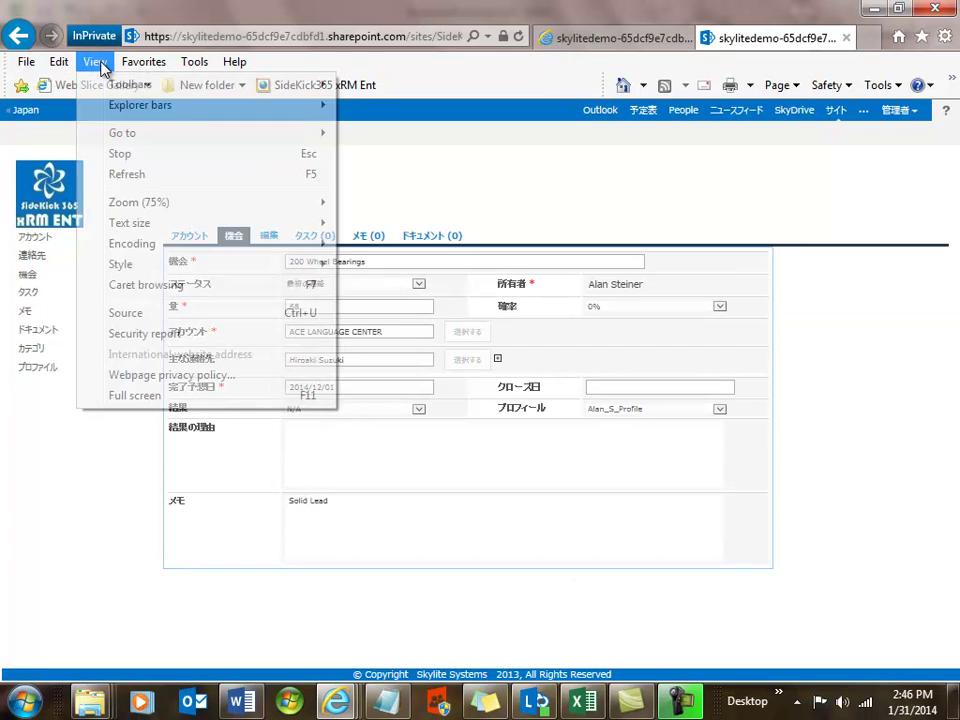
pyautogui.press('Escape')
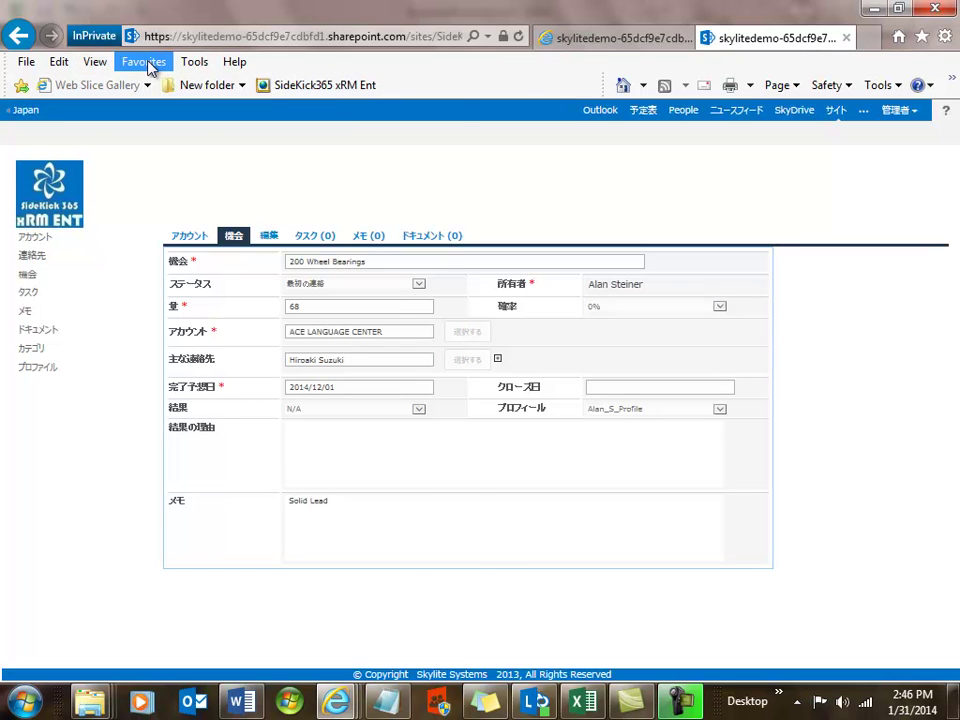
pyautogui.click(146, 63)
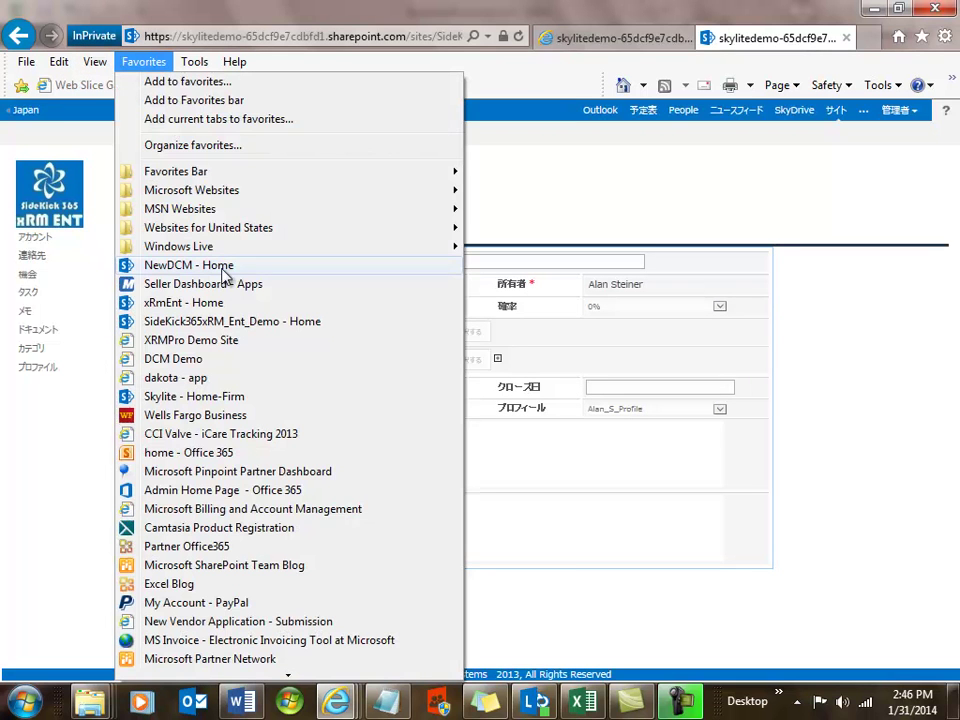
pyautogui.click(217, 327)
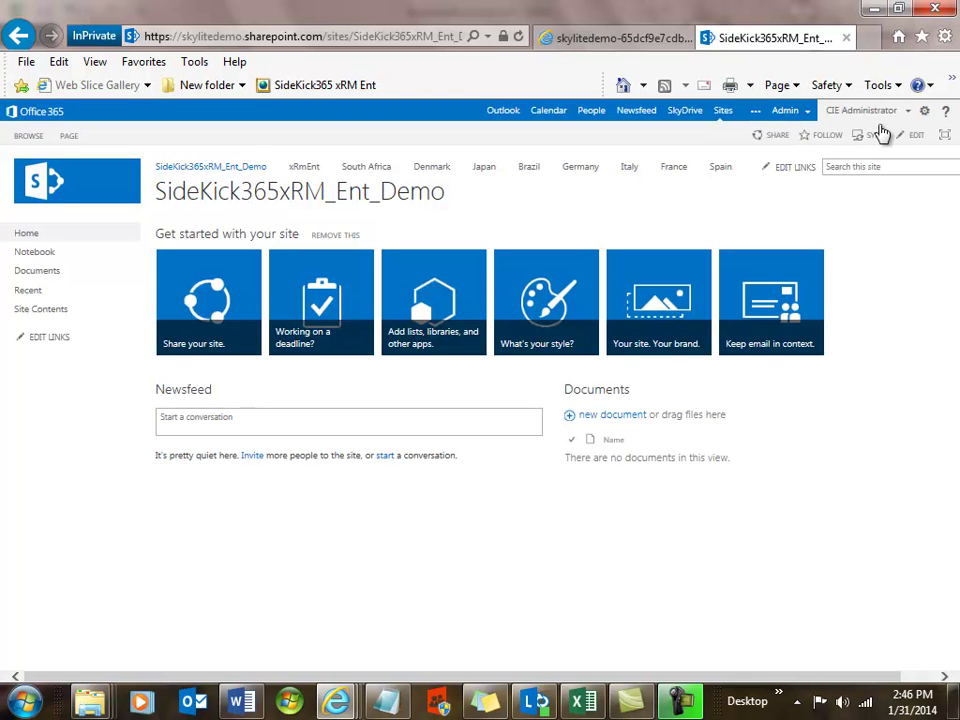
# - Start a new subsite from Site contents with title and URL name Australia
pyautogui.click(925, 111)
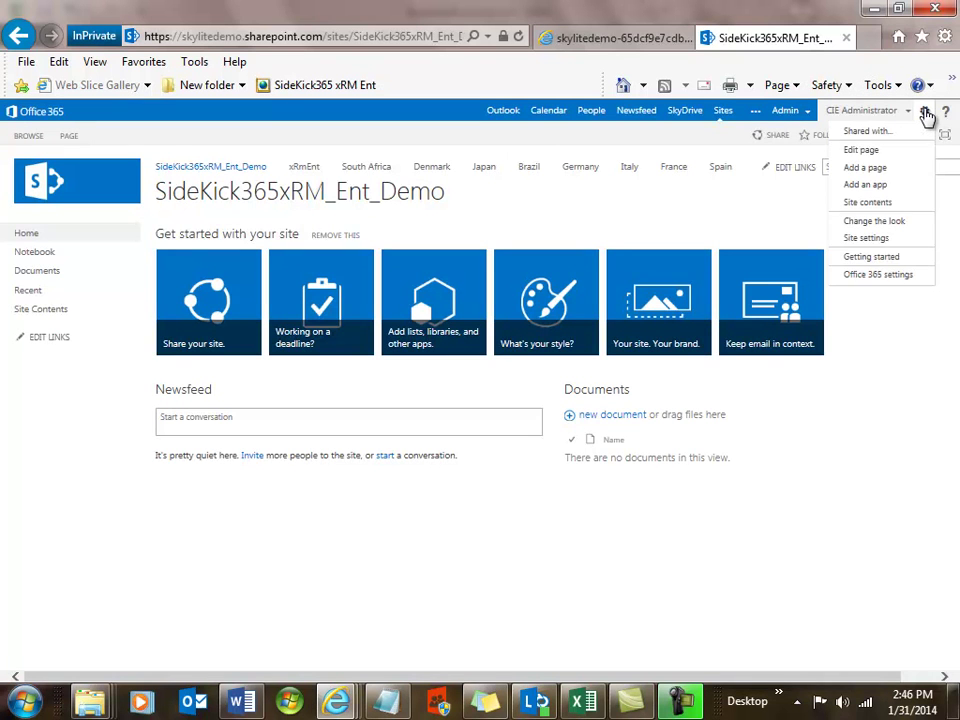
pyautogui.click(880, 205)
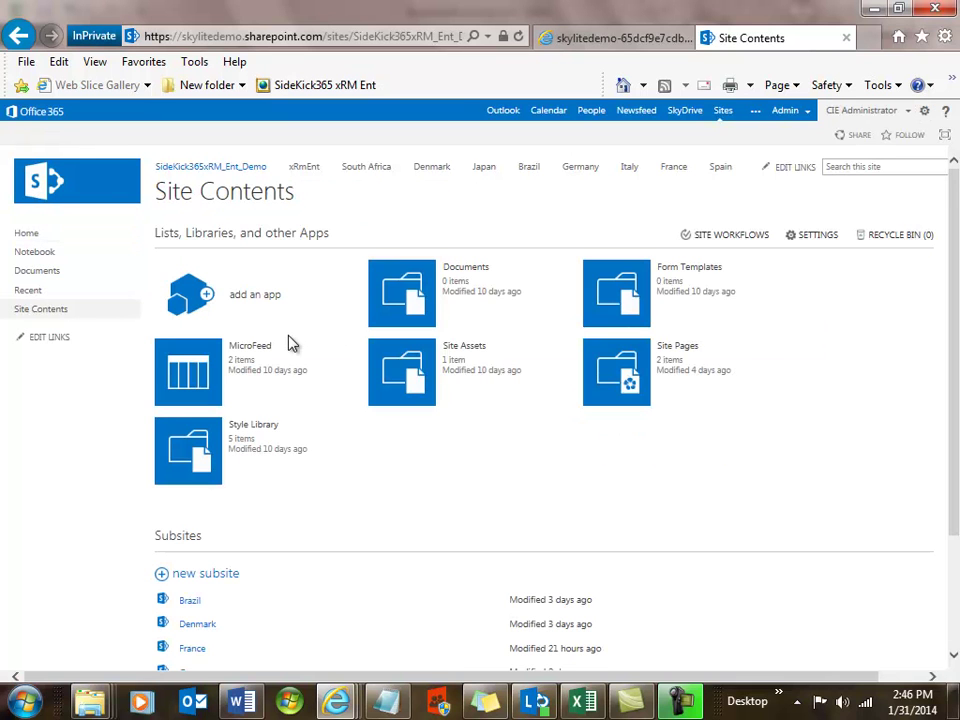
pyautogui.click(206, 574)
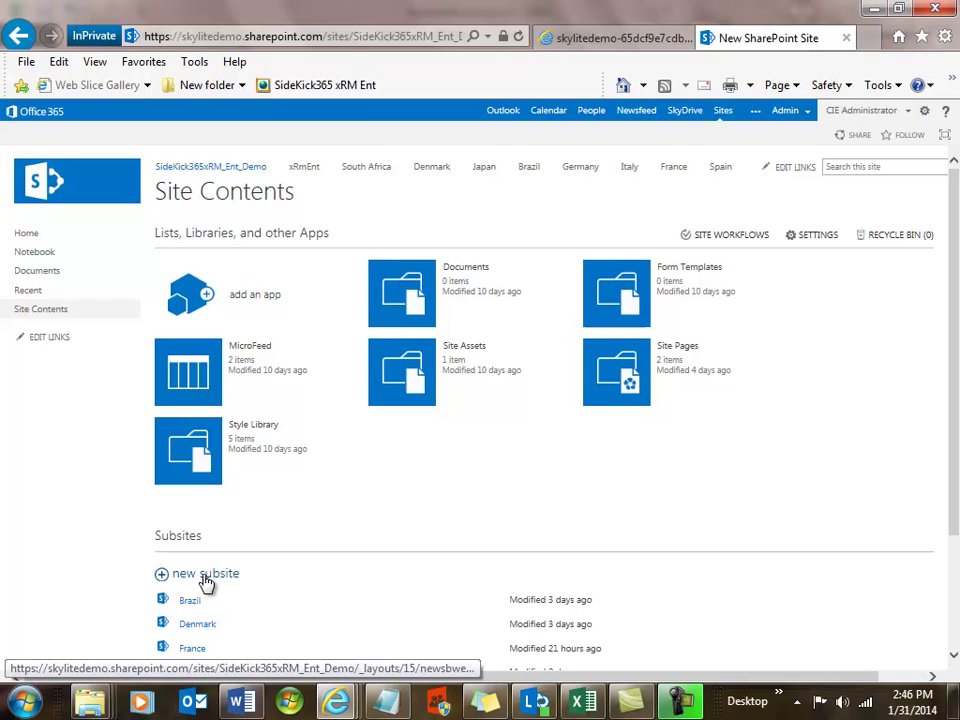
pyautogui.click(312, 258)
pyautogui.write('Au')
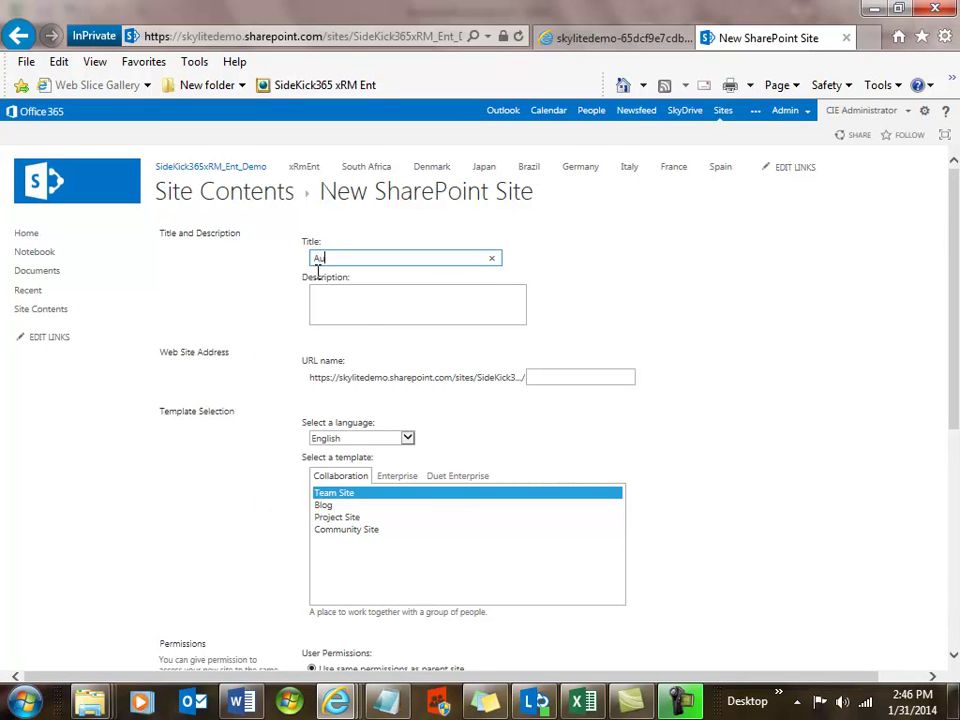
pyautogui.write('stralia')
pyautogui.click(538, 376)
pyautogui.write('Australia')
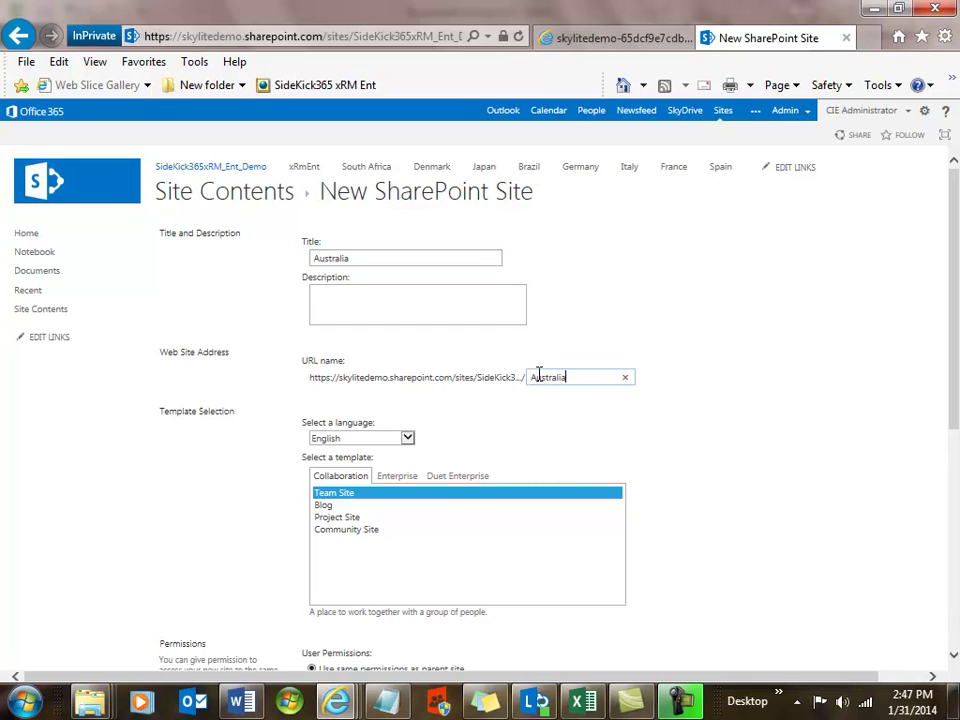
# - Keep English language, choose unique permissions, and create the Australia subsite
pyautogui.click(407, 438)
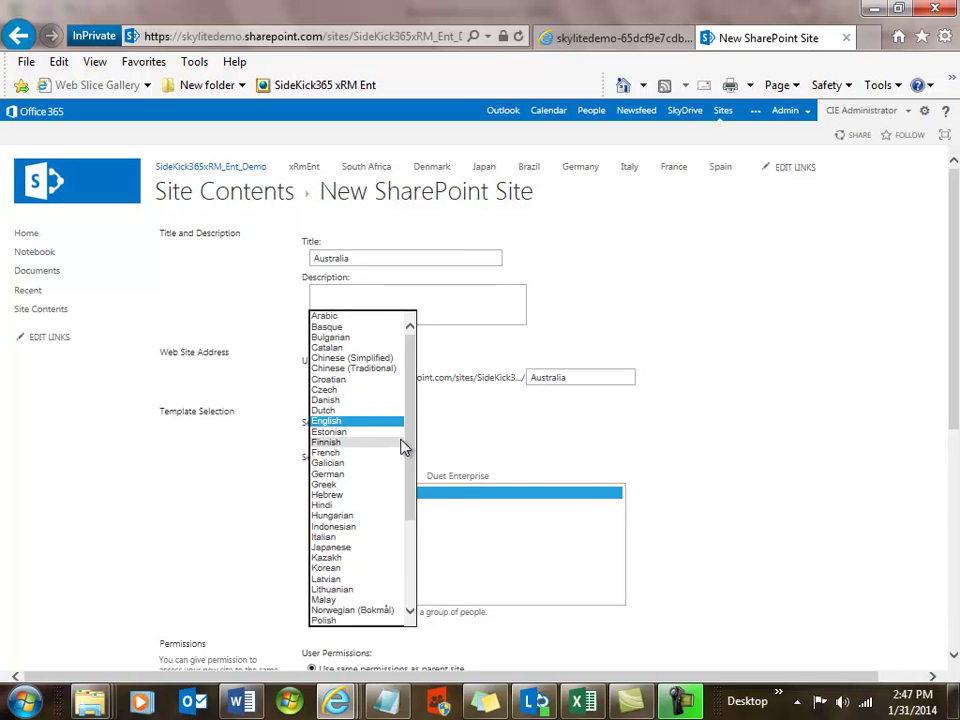
pyautogui.moveTo(408, 370)
pyautogui.mouseDown()
pyautogui.moveTo(418, 439)
pyautogui.moveTo(422, 358)
pyautogui.mouseUp()
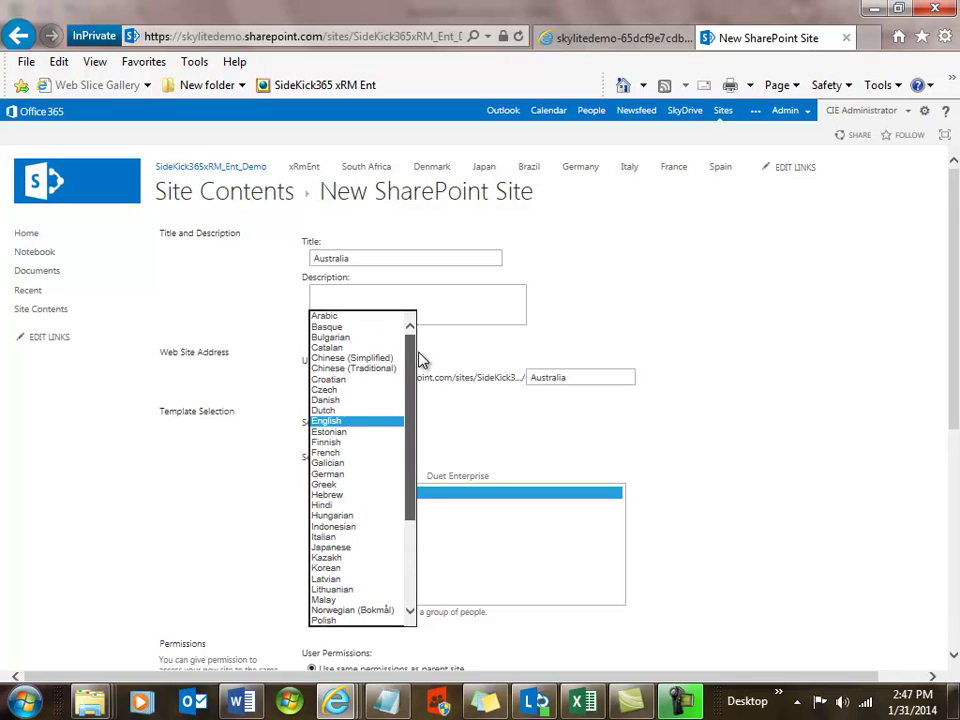
pyautogui.click(333, 424)
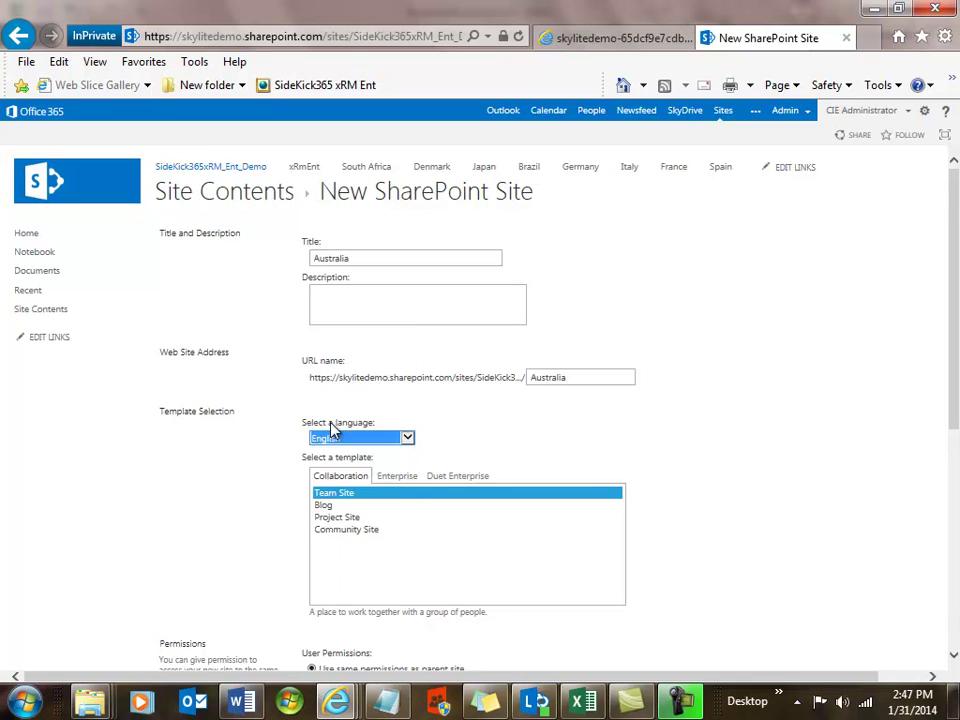
pyautogui.scroll(-1, 240, 497)
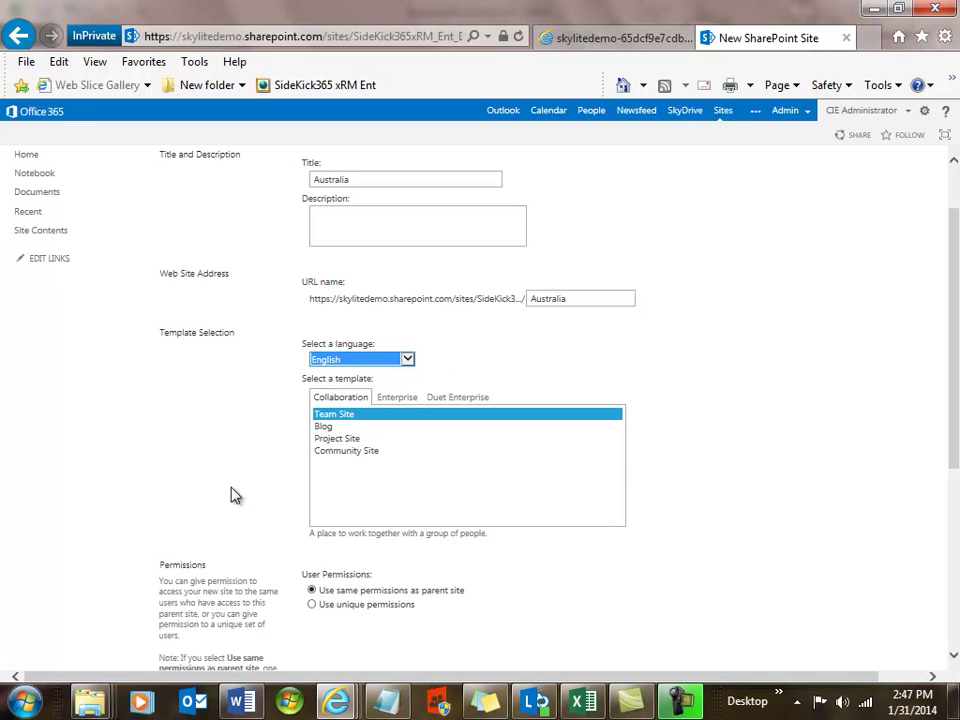
pyautogui.click(311, 605)
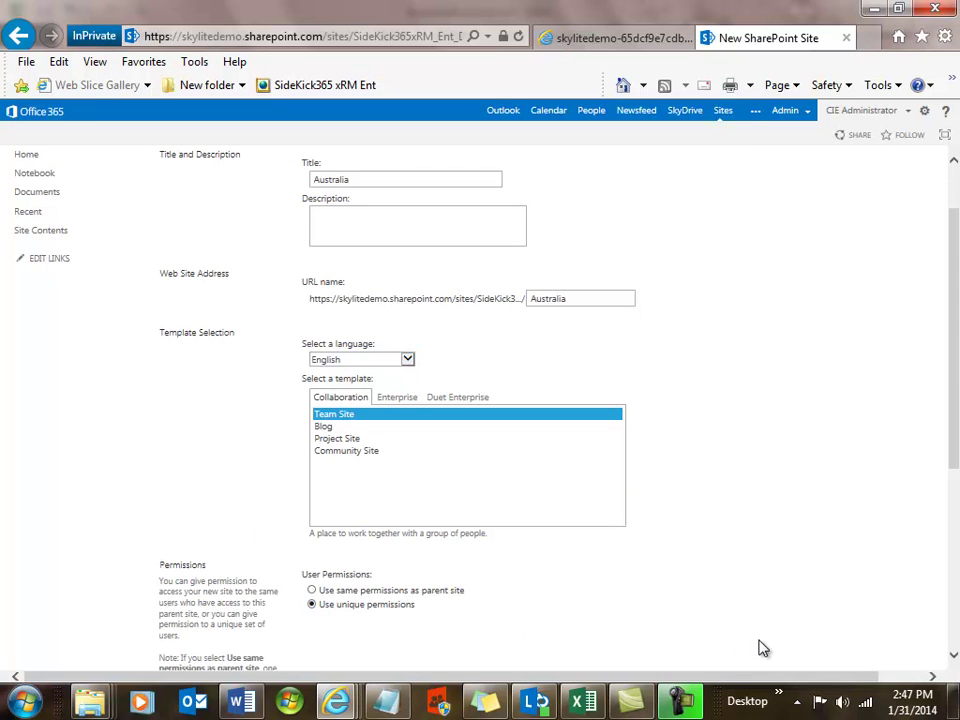
pyautogui.scroll(-3, 760, 648)
pyautogui.scroll(-2, 760, 648)
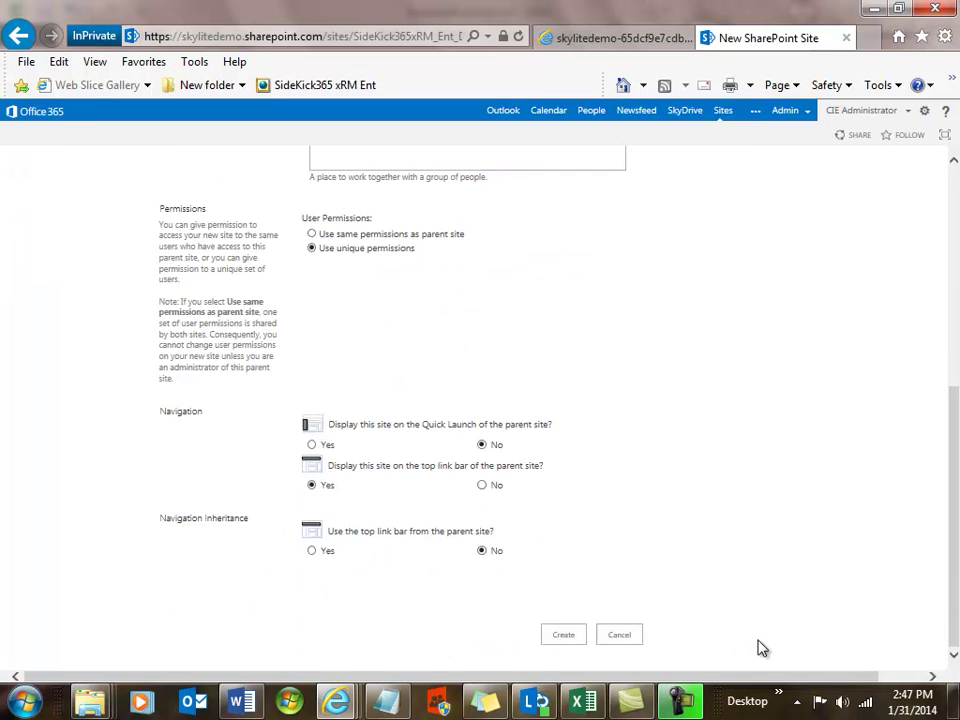
pyautogui.click(564, 638)
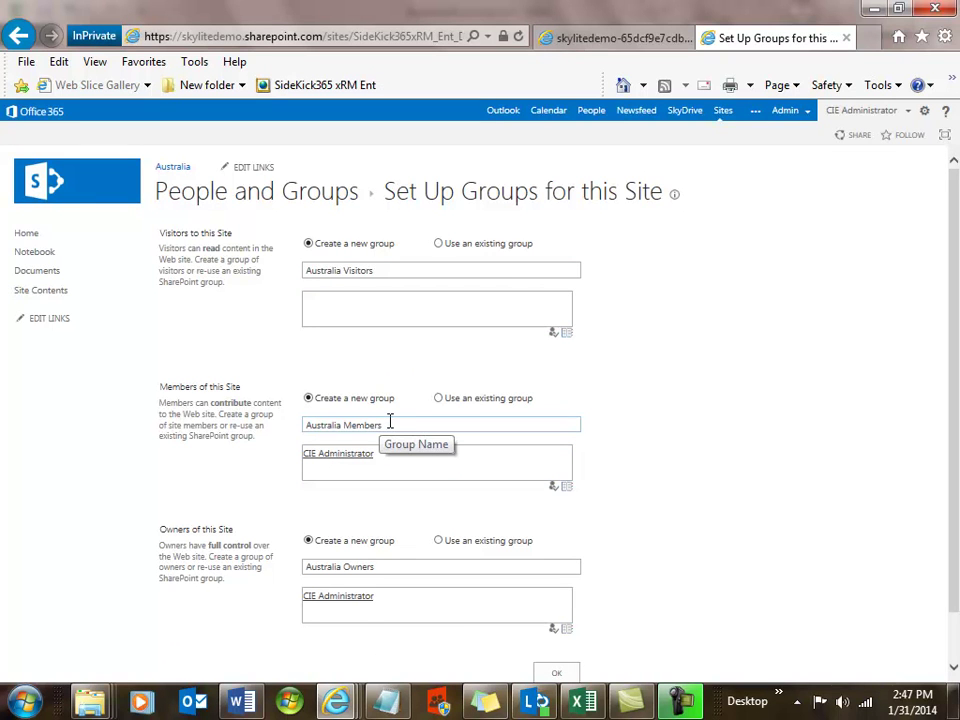
# - Search the directory and add the first two users to the Australia Members selection
pyautogui.click(565, 487)
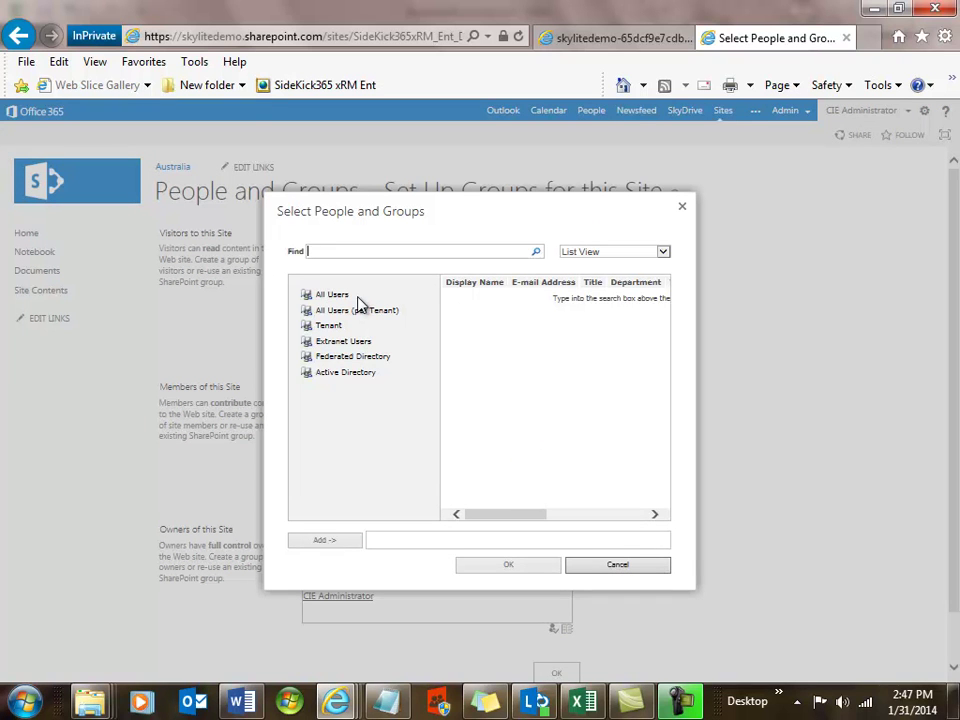
pyautogui.write('alan')
pyautogui.click(536, 254)
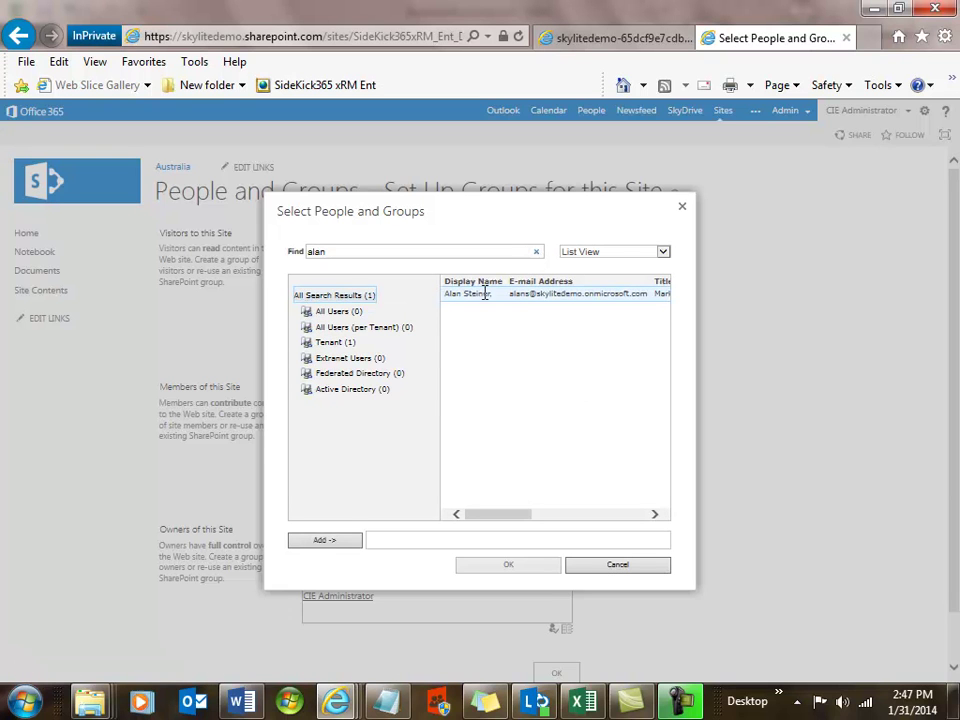
pyautogui.click(327, 542)
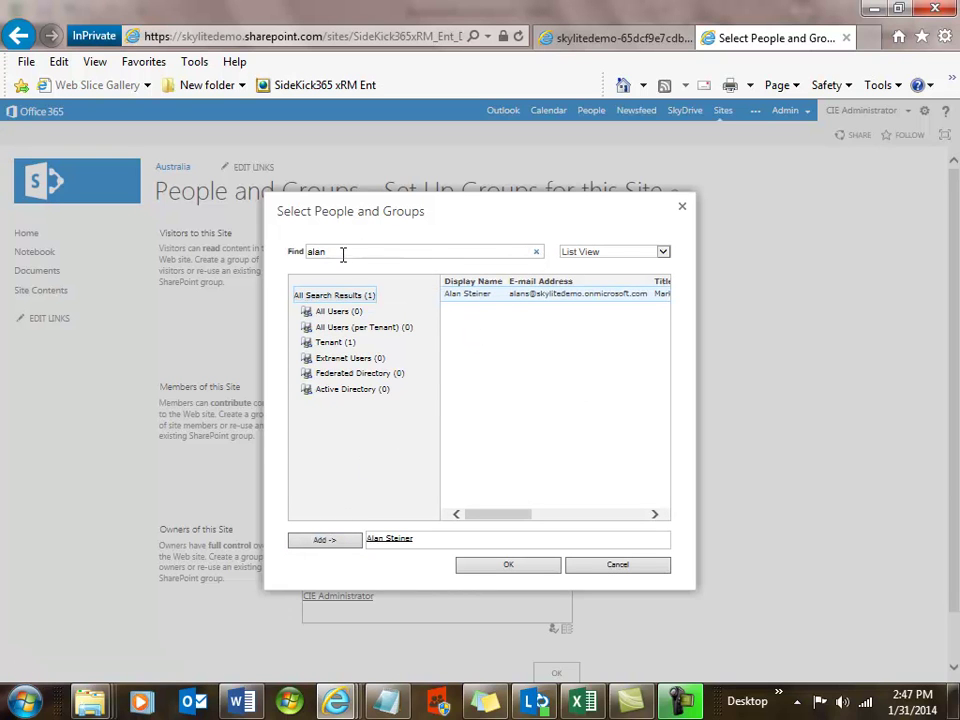
pyautogui.moveTo(343, 252); pyautogui.dragTo(297, 252)
pyautogui.write('Bard')
pyautogui.click(536, 252)
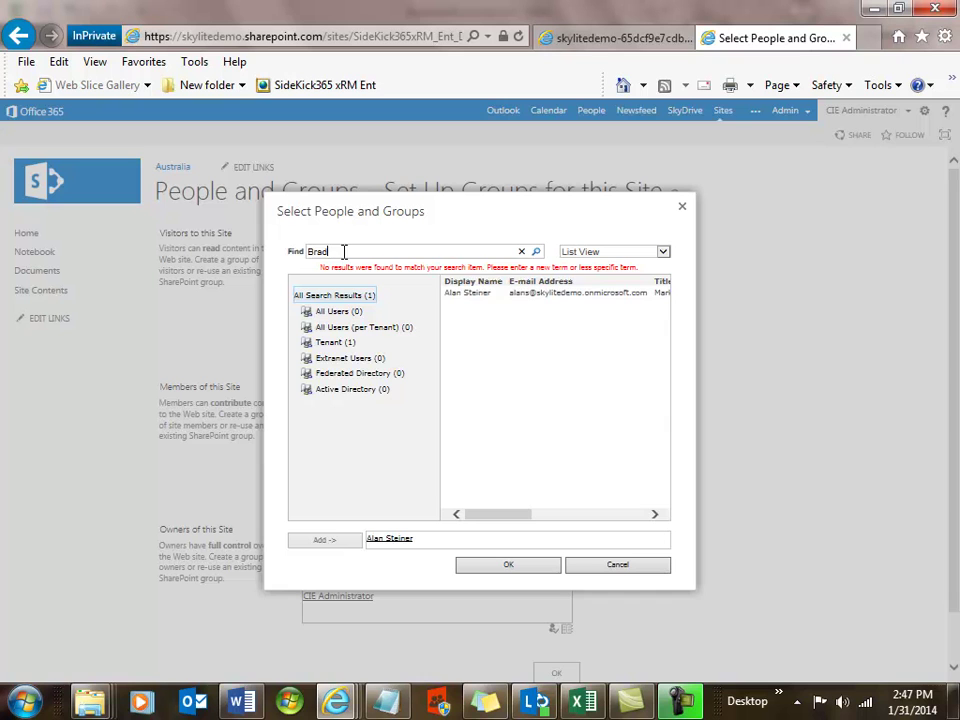
pyautogui.click(536, 252)
pyautogui.click(491, 294)
pyautogui.click(322, 536)
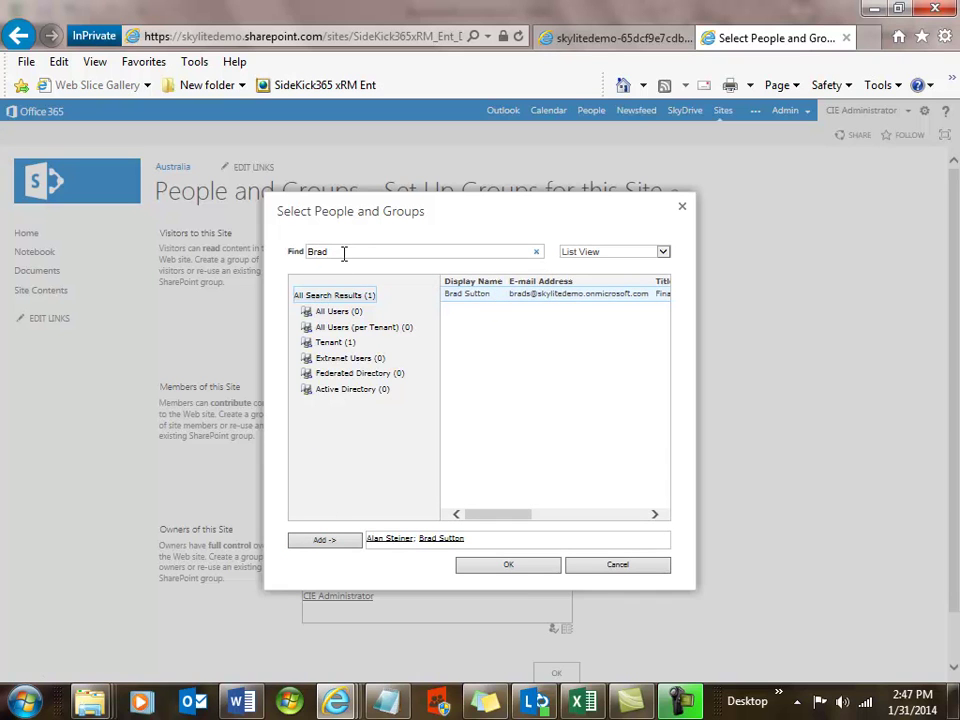
# - Add three more users to the selection and confirm all five as Australia Members
pyautogui.moveTo(336, 252); pyautogui.dragTo(308, 253)
pyautogui.write('Diane')
pyautogui.click(535, 252)
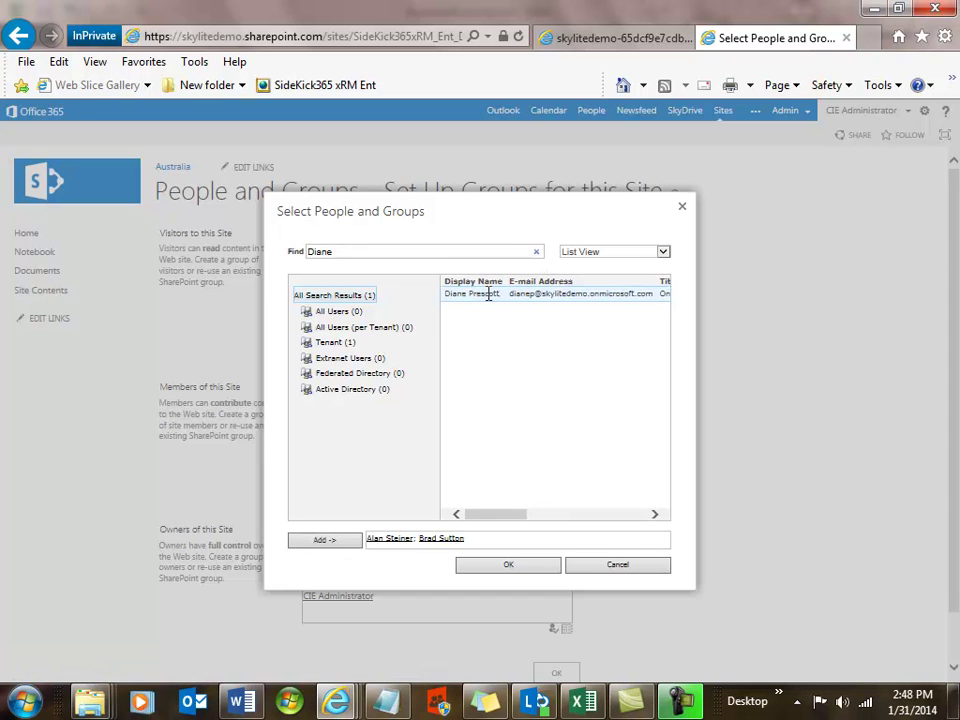
pyautogui.click(306, 543)
pyautogui.moveTo(341, 252); pyautogui.dragTo(300, 251)
pyautogui.write('Am')
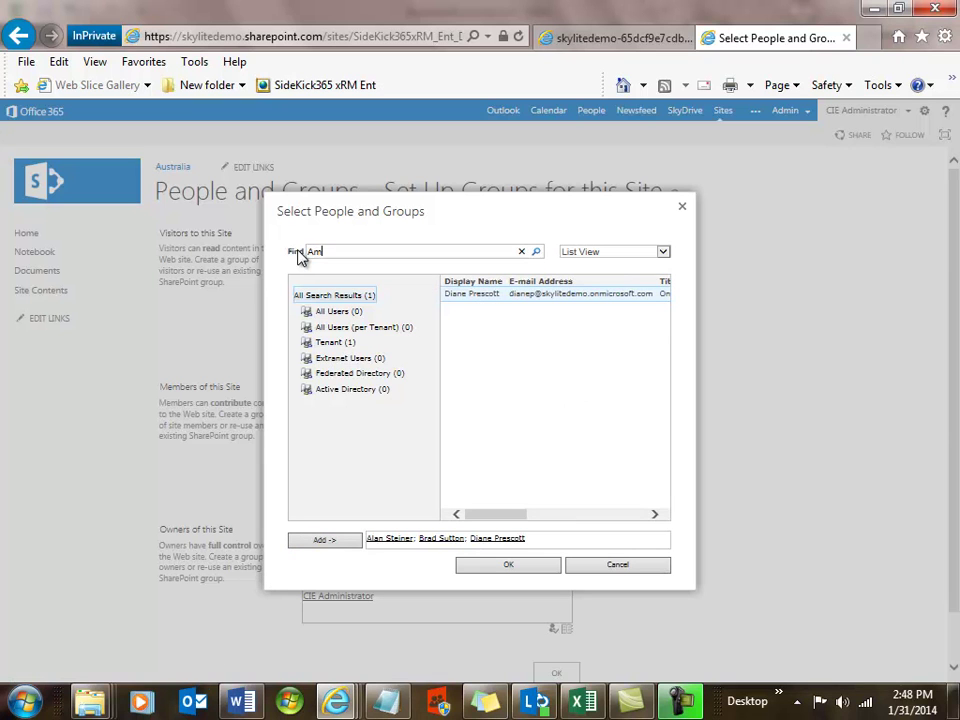
pyautogui.write('y')
pyautogui.click(537, 252)
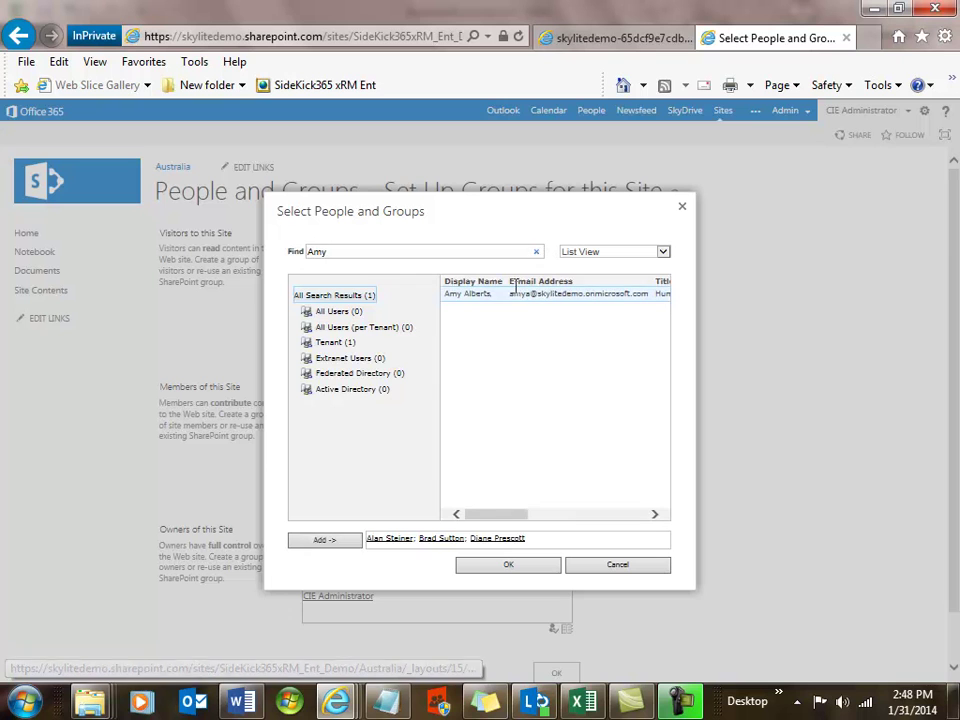
pyautogui.click(334, 540)
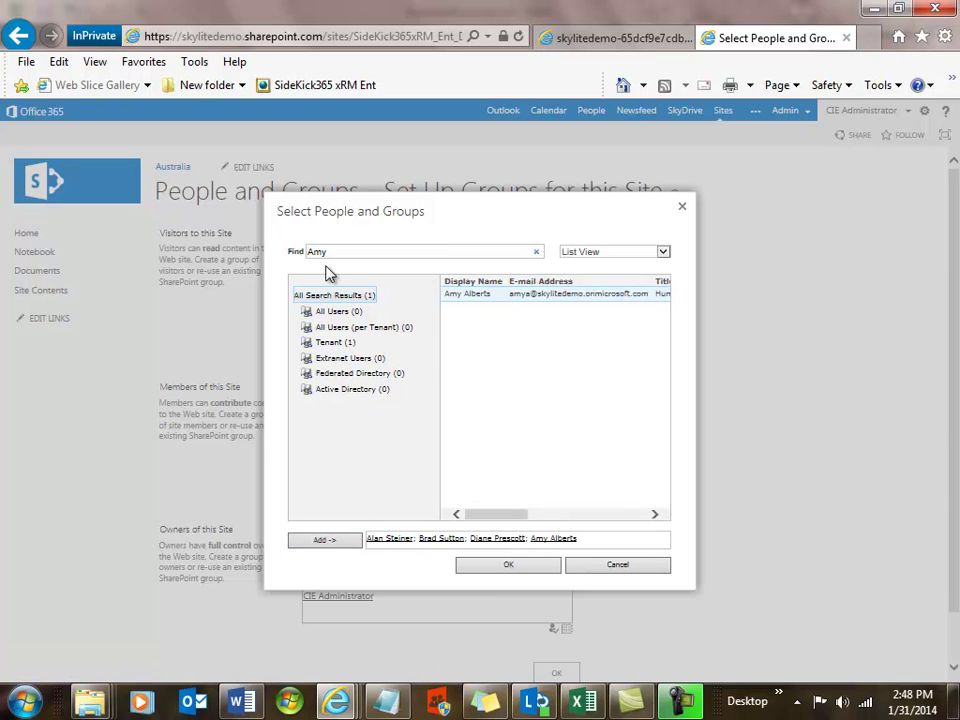
pyautogui.moveTo(335, 251); pyautogui.dragTo(298, 251)
pyautogui.write('David')
pyautogui.click(536, 252)
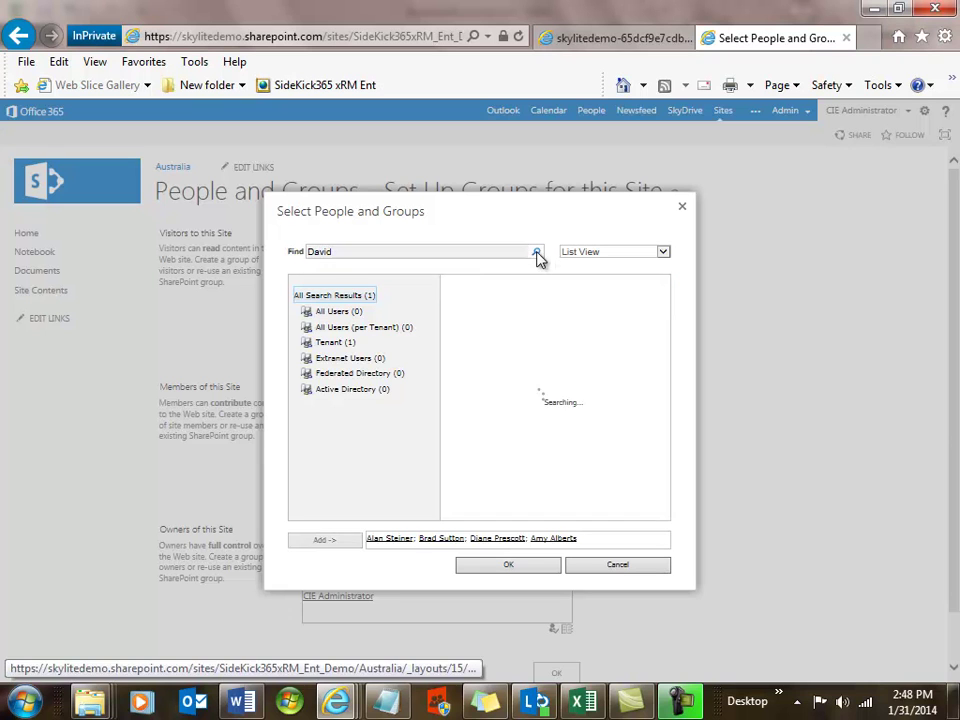
pyautogui.click(332, 542)
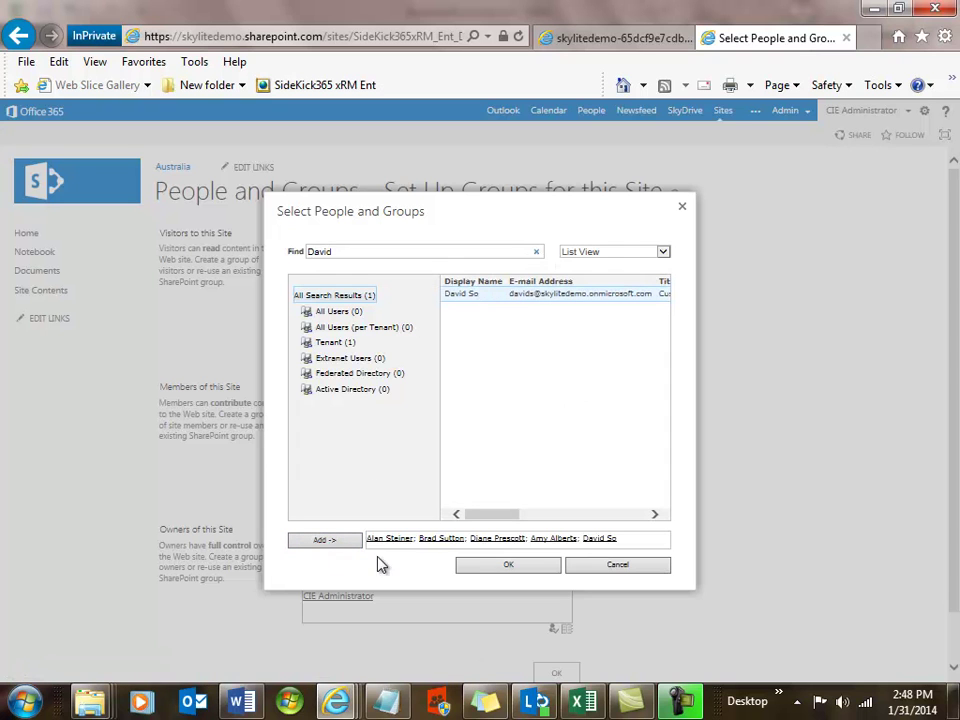
pyautogui.click(495, 566)
# - Open the Australia site's Regional settings page via Site settings
pyautogui.scroll(-1, 711, 529)
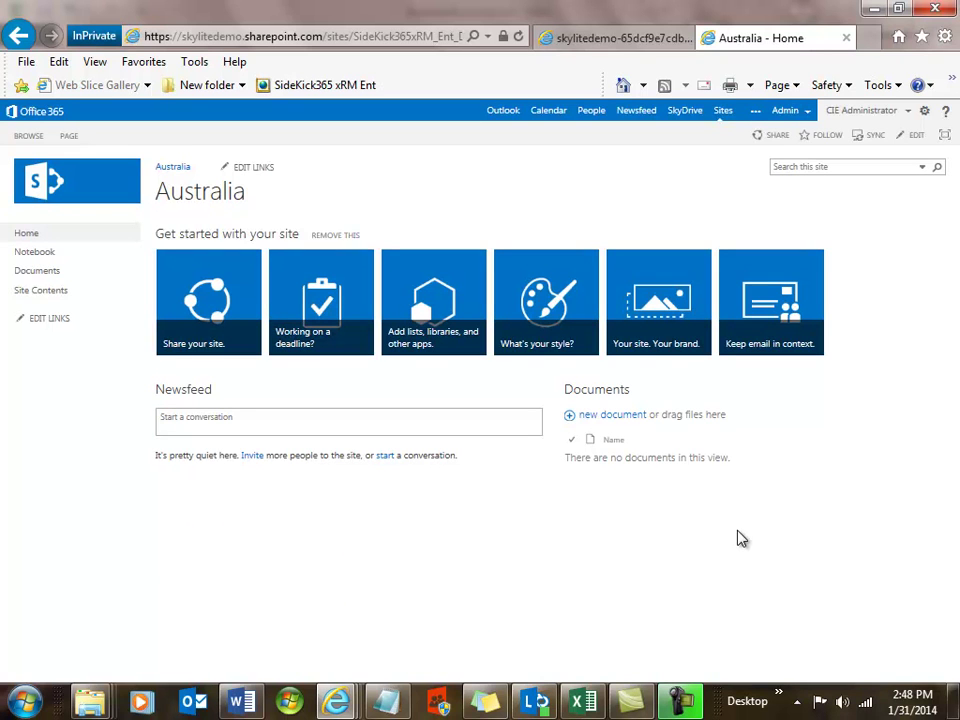
pyautogui.click(925, 113)
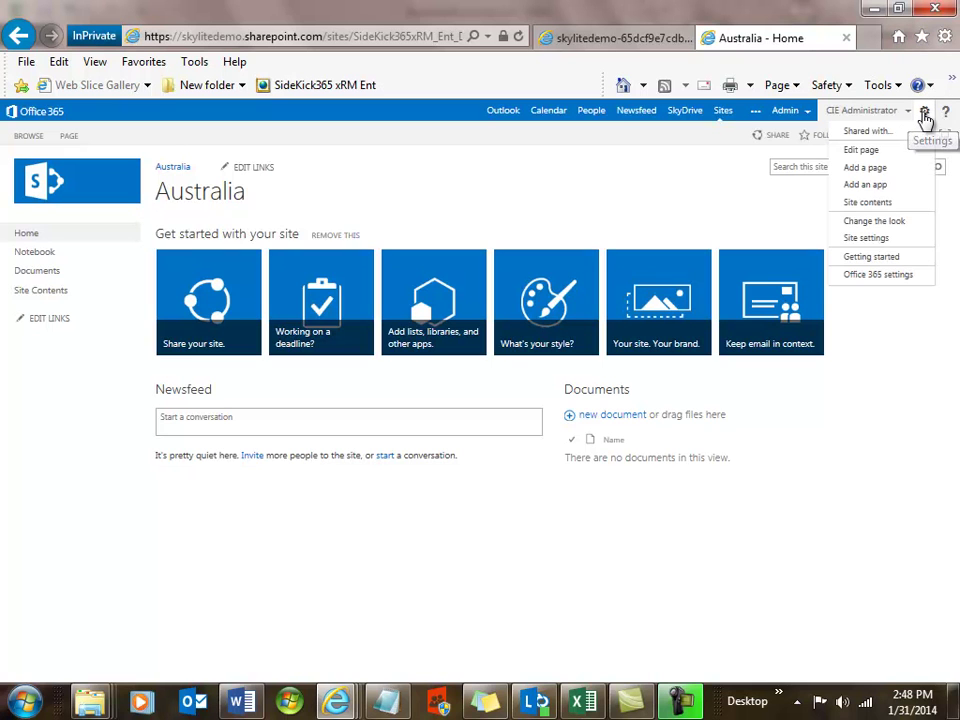
pyautogui.click(873, 242)
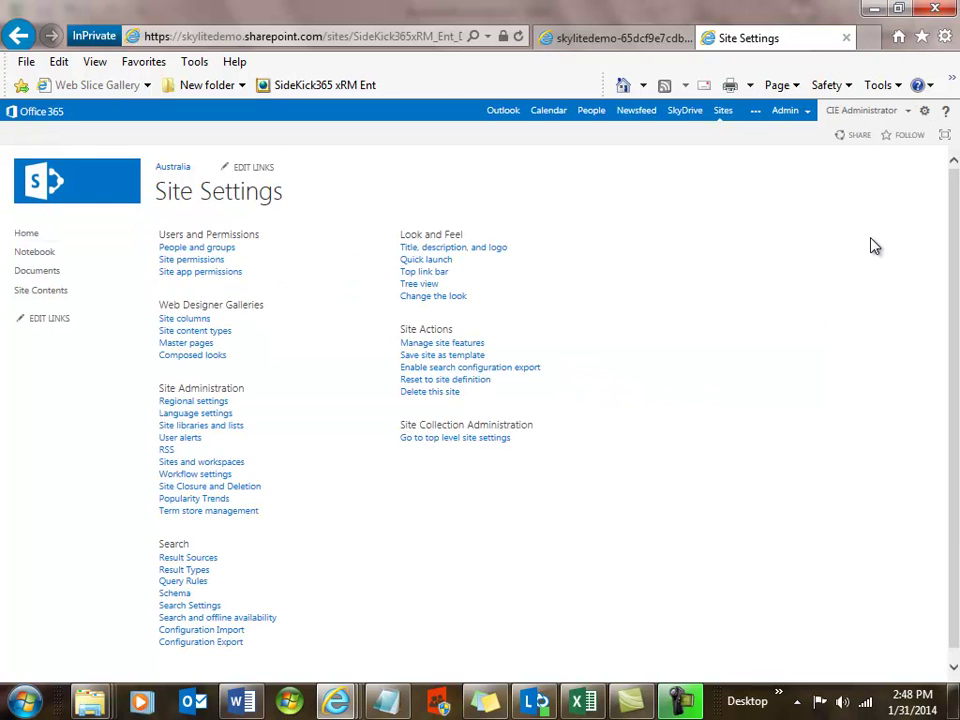
pyautogui.click(199, 403)
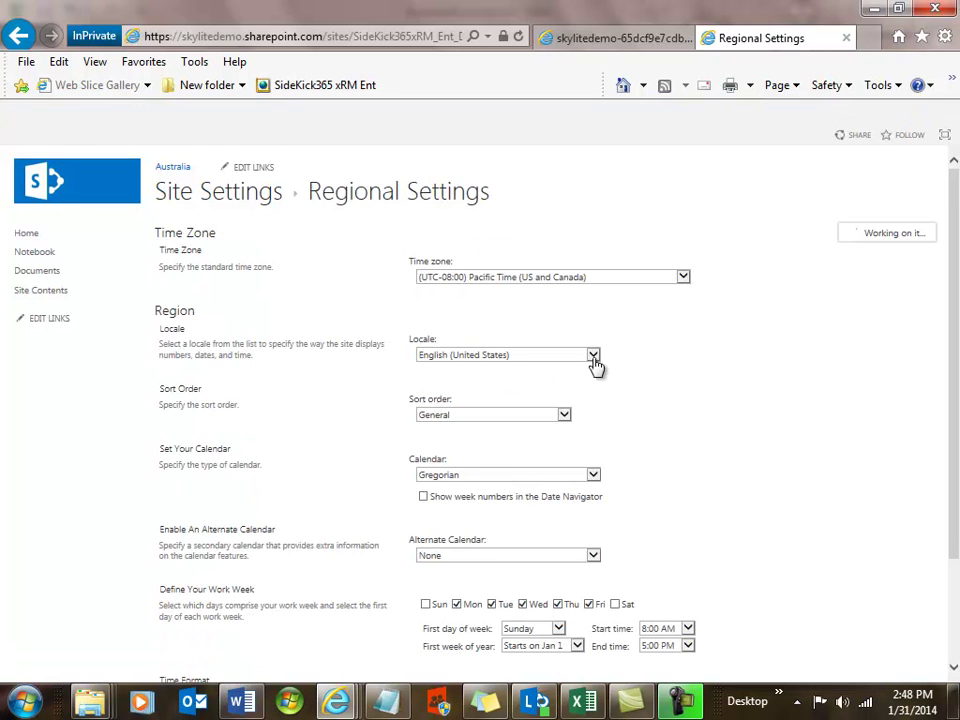
# - Set the Australia site's locale to English (Australia)
pyautogui.click(593, 356)
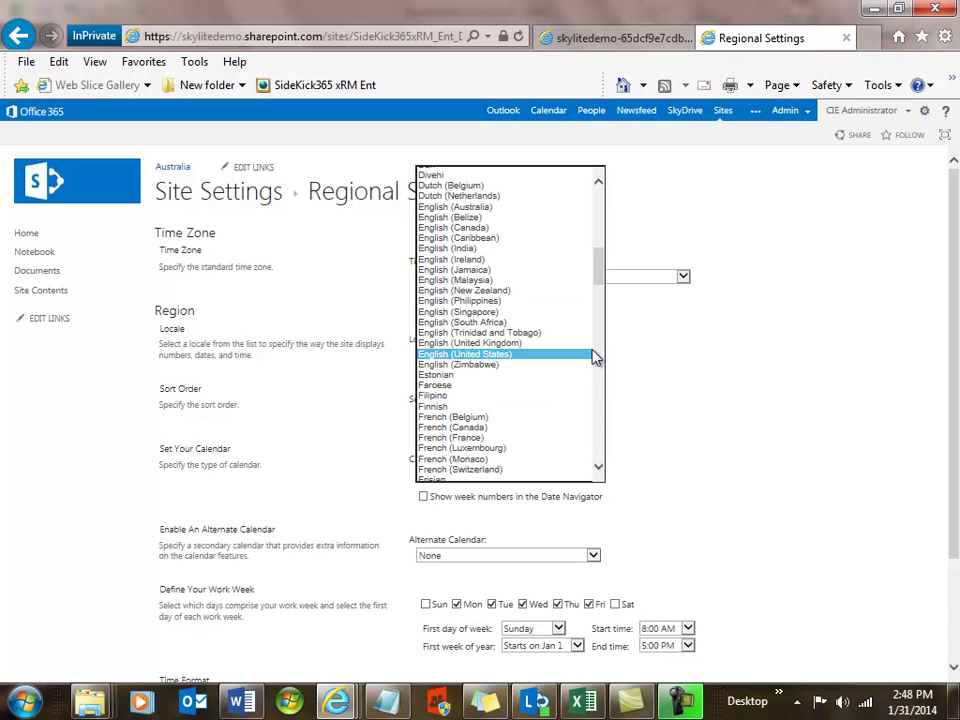
pyautogui.press('Escape')
pyautogui.write('english (a')
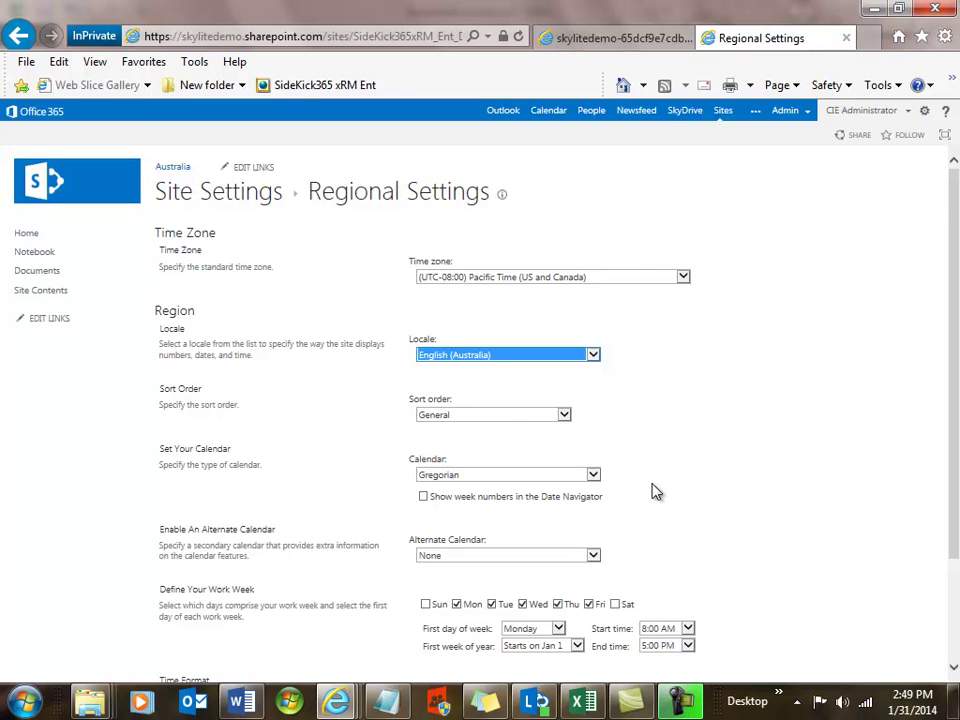
pyautogui.scroll(-2, 655, 491)
# - Choose the (UTC+09:30) Darwin time zone and save the regional settings
pyautogui.click(683, 278)
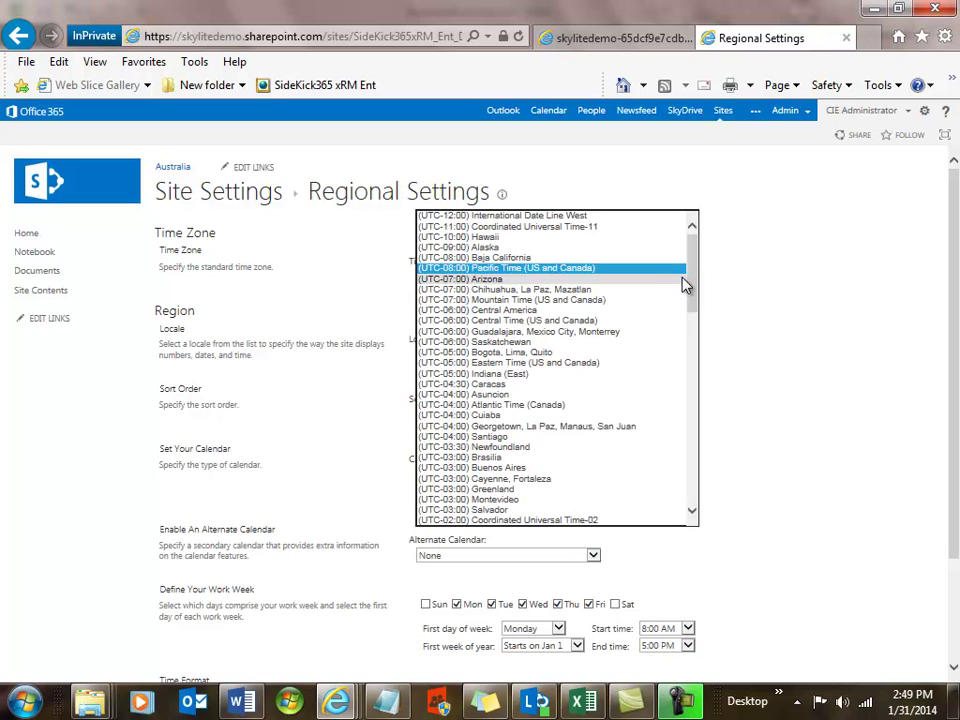
pyautogui.moveTo(692, 283); pyautogui.dragTo(695, 505)
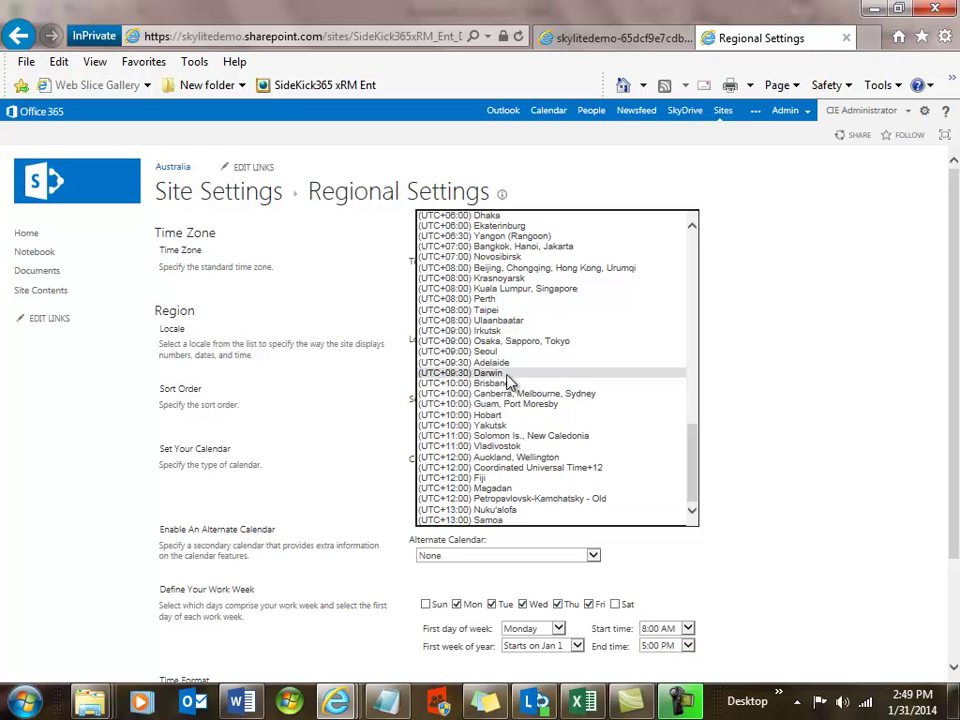
pyautogui.press('Escape')
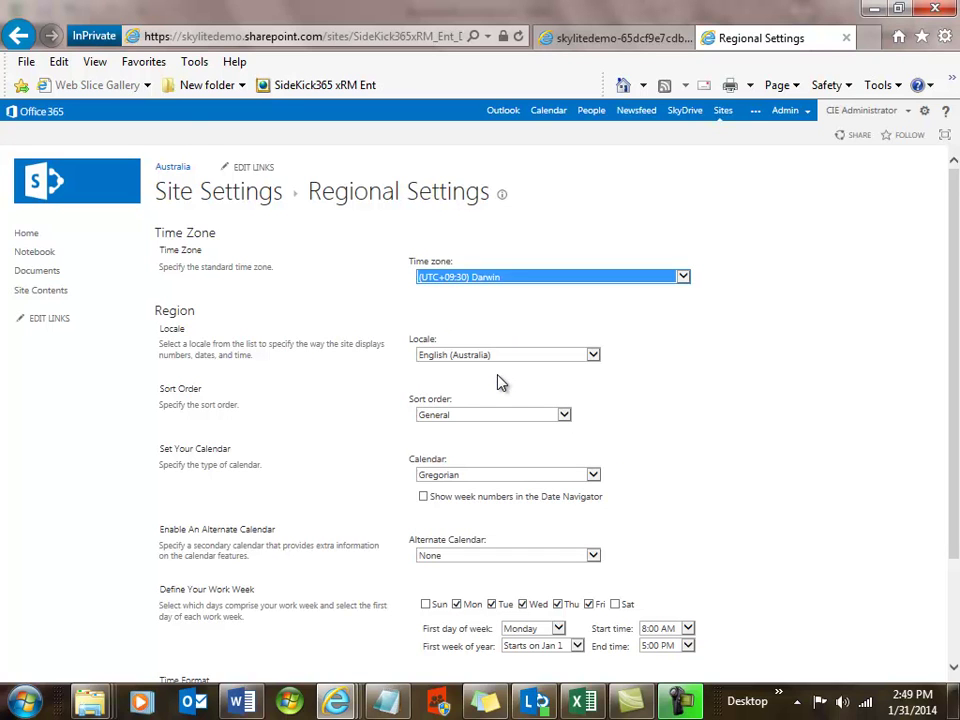
pyautogui.scroll(-3, 759, 403)
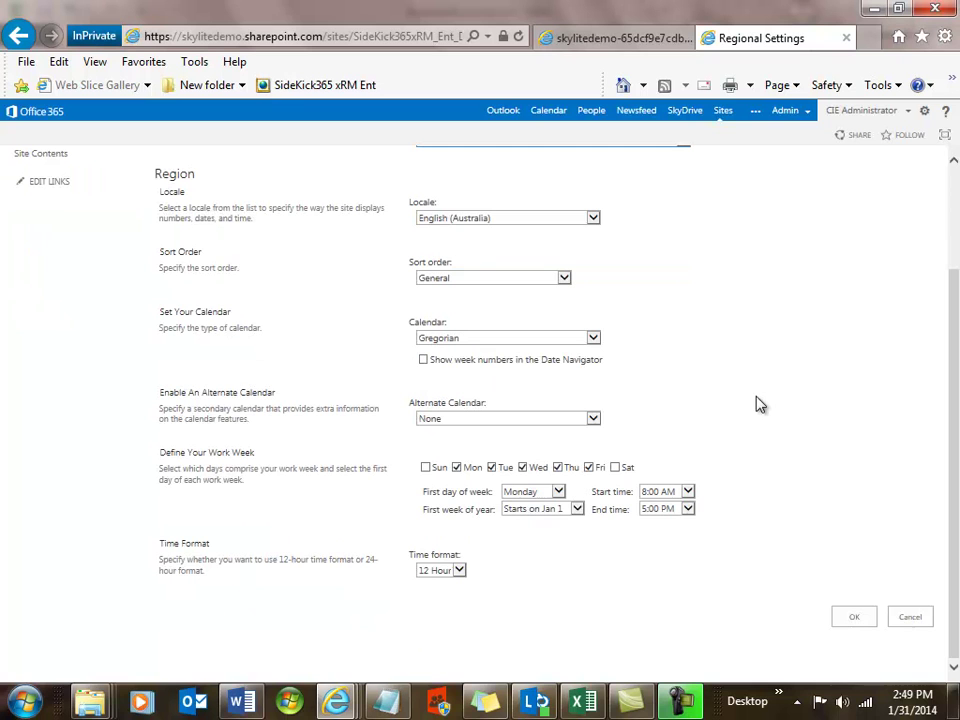
pyautogui.click(852, 620)
pyautogui.click(850, 619)
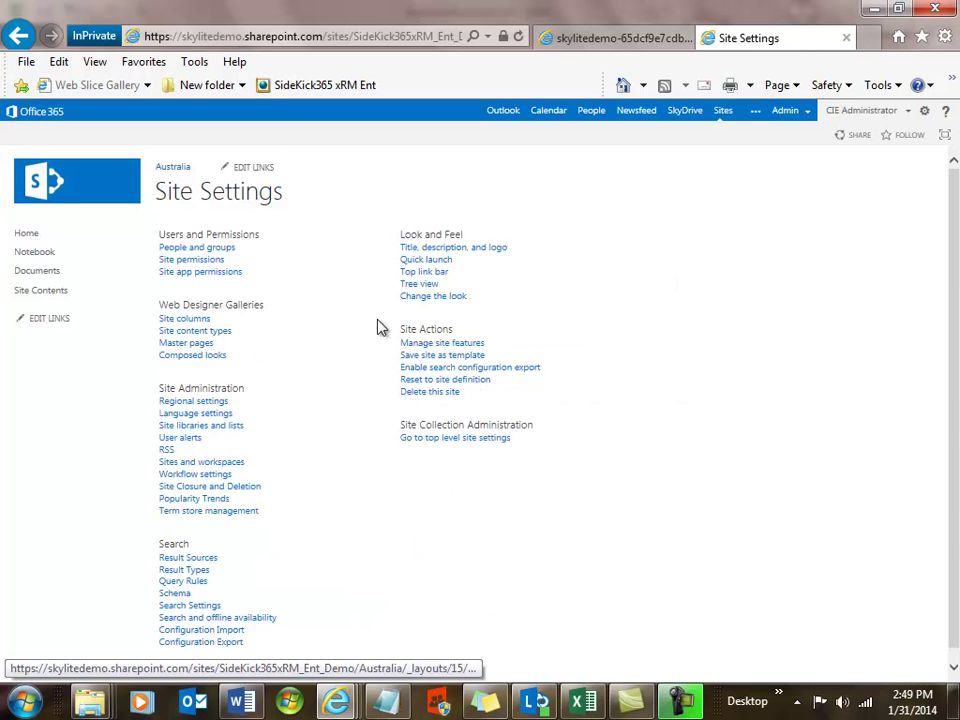
# - Open the Create Group page via People and groups on the Australia site
pyautogui.click(170, 250)
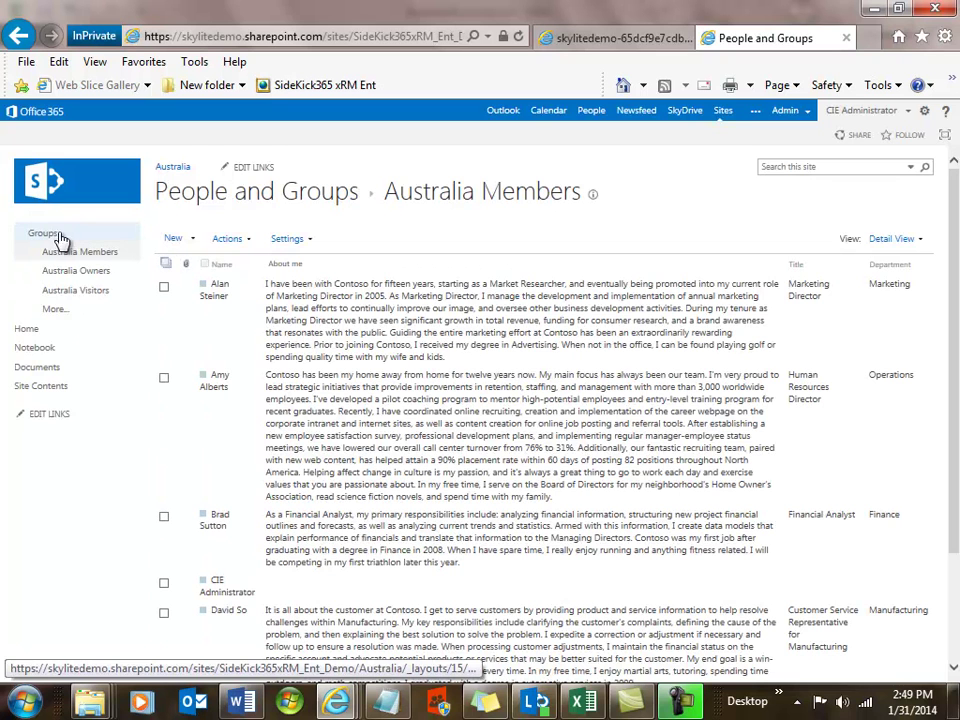
pyautogui.click(42, 234)
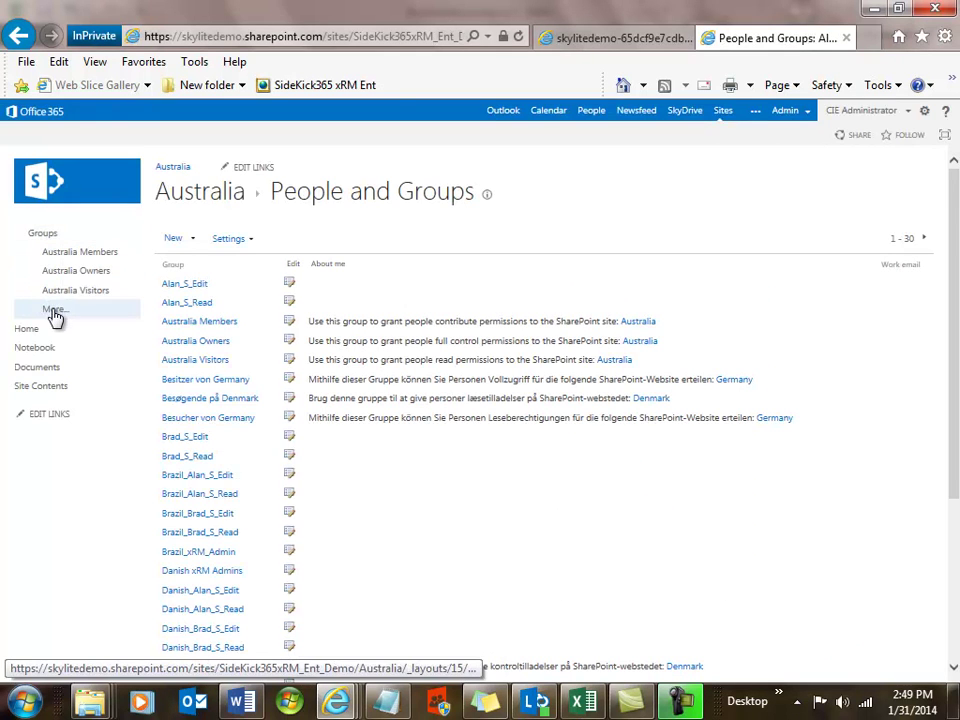
pyautogui.click(167, 244)
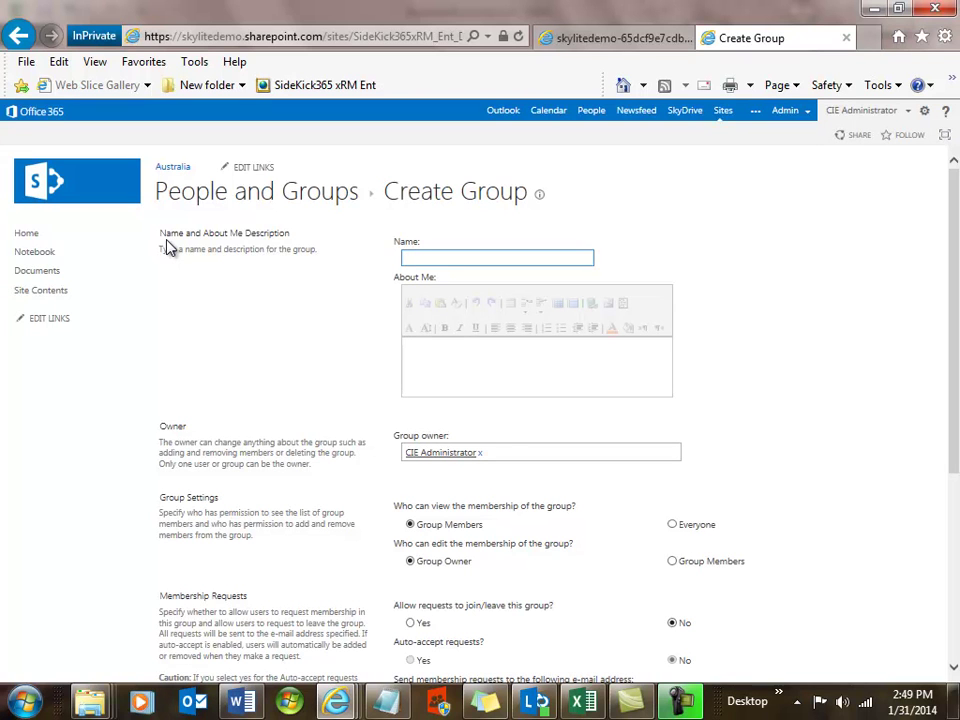
# - Create 'Australia xRM admin' with Full Control, viewable by Everyone, editable by Group Members
pyautogui.write('Australia Admin')
pyautogui.click(445, 259)
pyautogui.write('xRM')
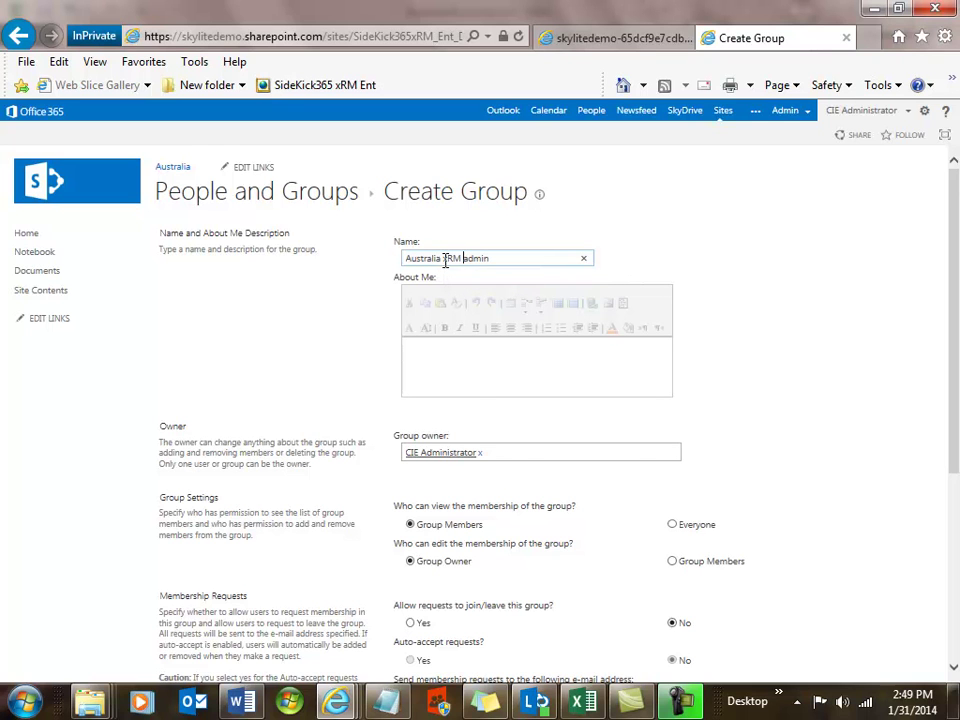
pyautogui.scroll(-1, 500, 480)
pyautogui.click(672, 443)
pyautogui.click(672, 481)
pyautogui.scroll(-2, 628, 499)
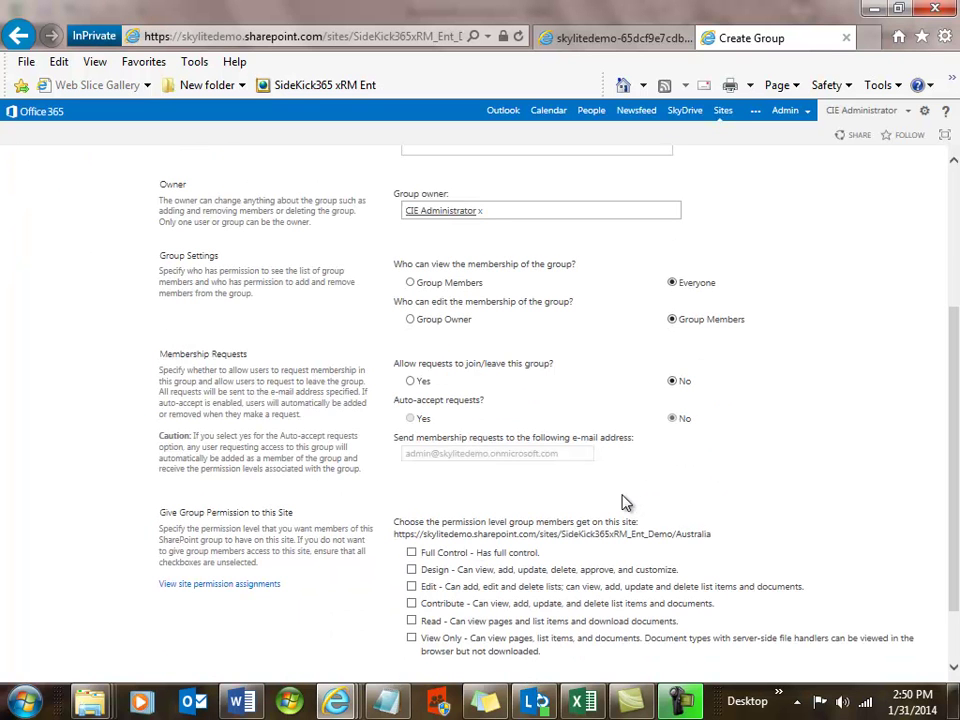
pyautogui.click(412, 554)
pyautogui.scroll(-1, 632, 521)
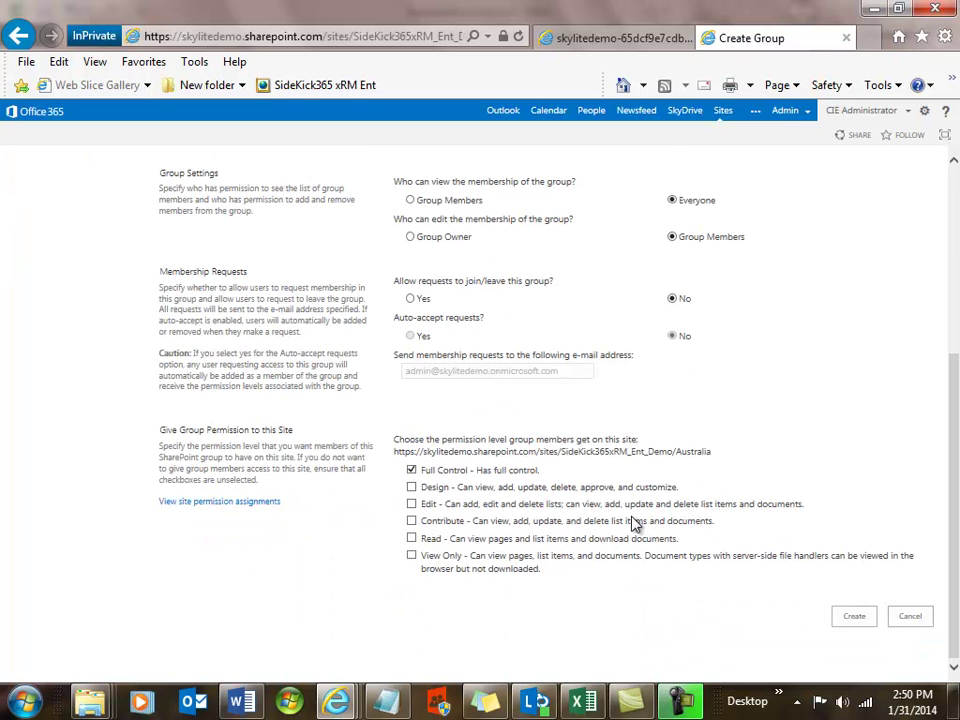
pyautogui.click(843, 617)
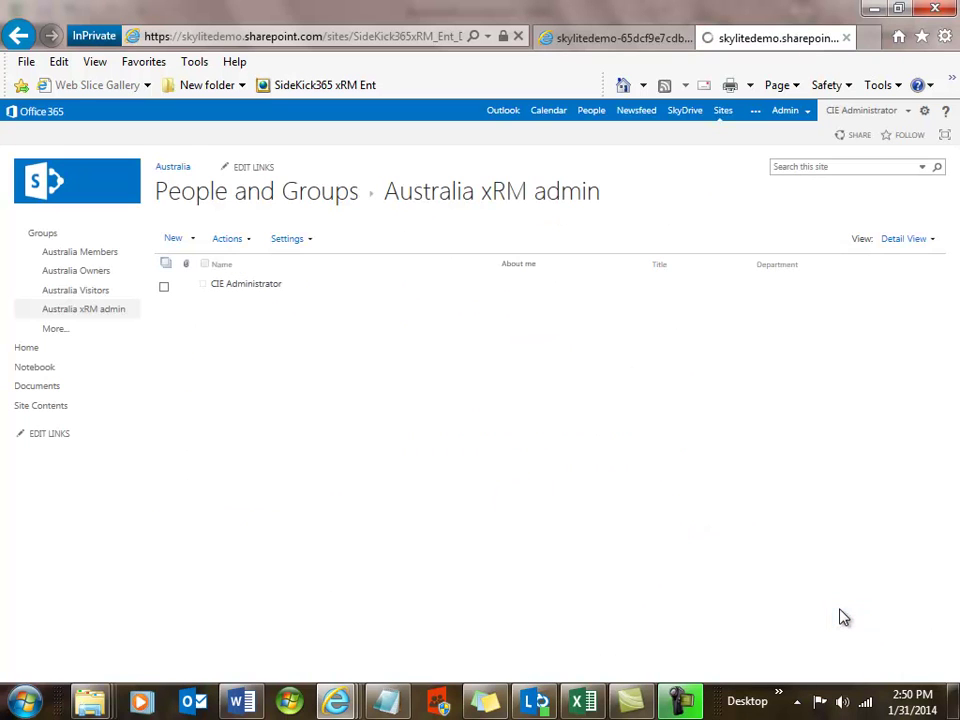
# - Share the Australia xRM admin group with two users, then return to the Australia home page
pyautogui.click(177, 245)
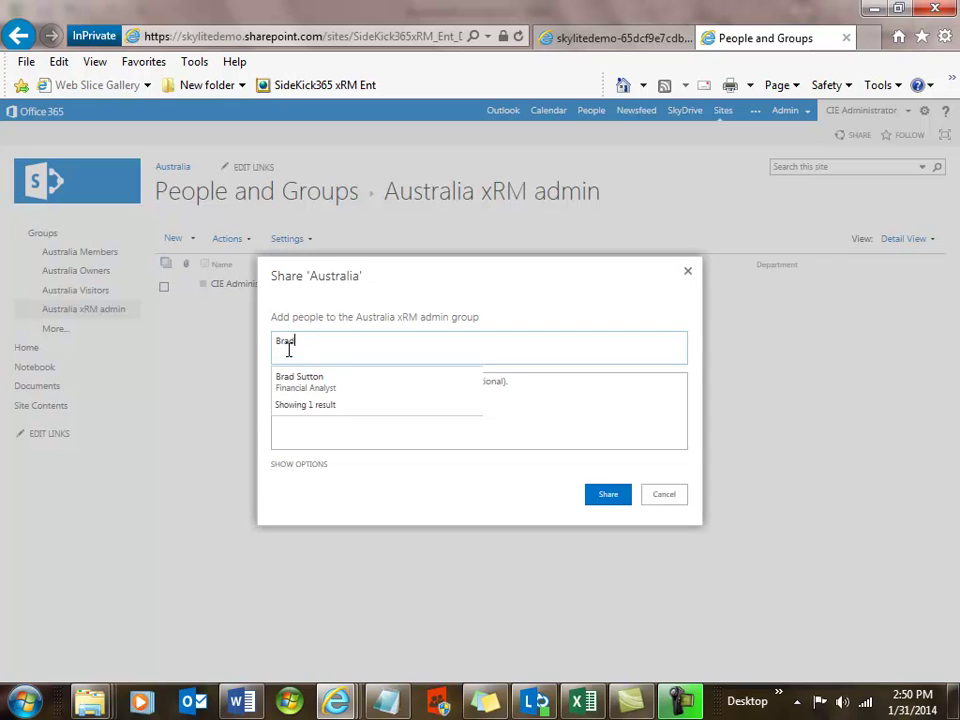
pyautogui.click(291, 384)
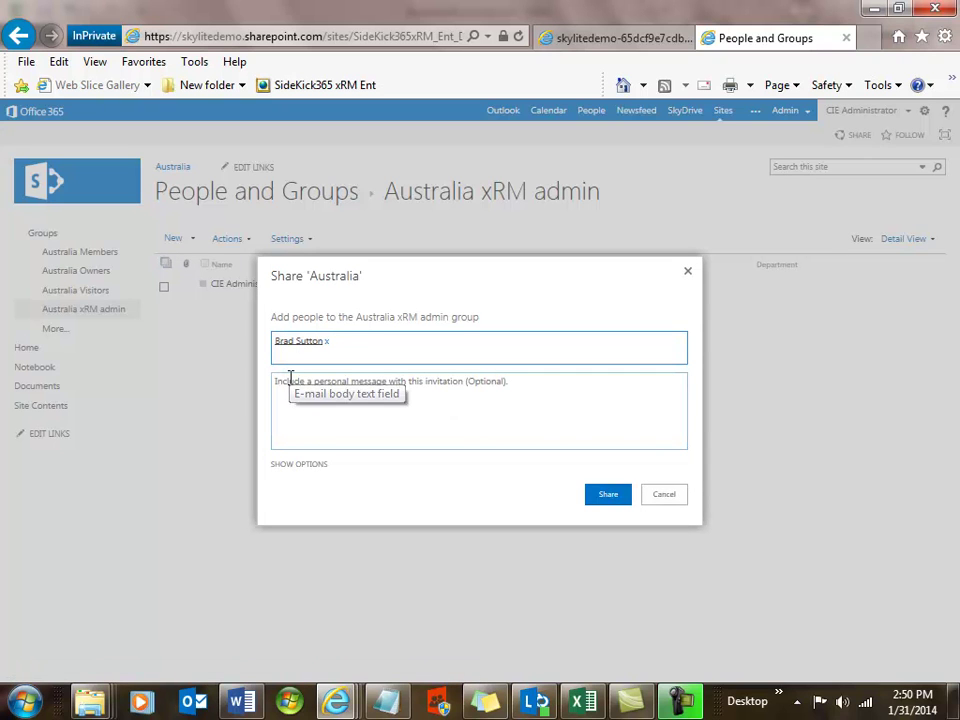
pyautogui.write('Alan')
pyautogui.click(290, 388)
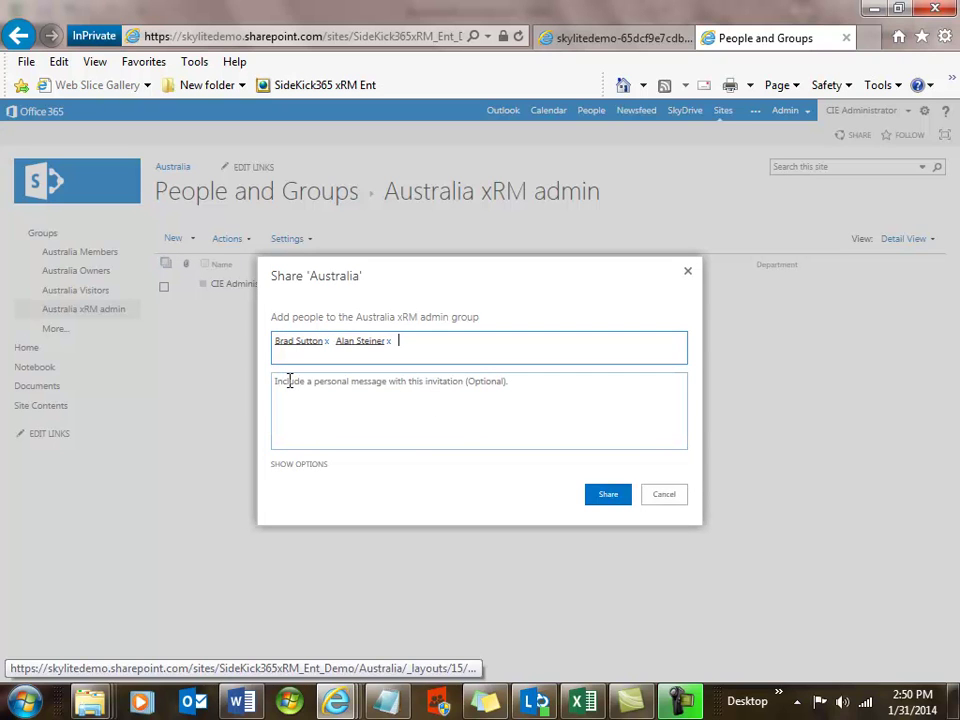
pyautogui.click(612, 496)
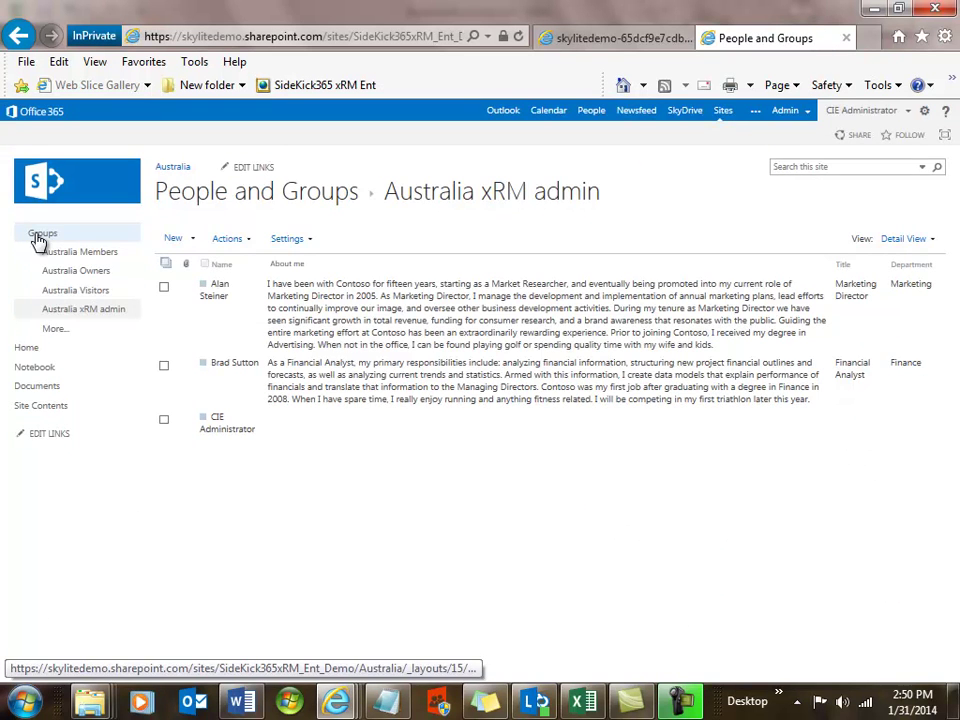
pyautogui.click(160, 173)
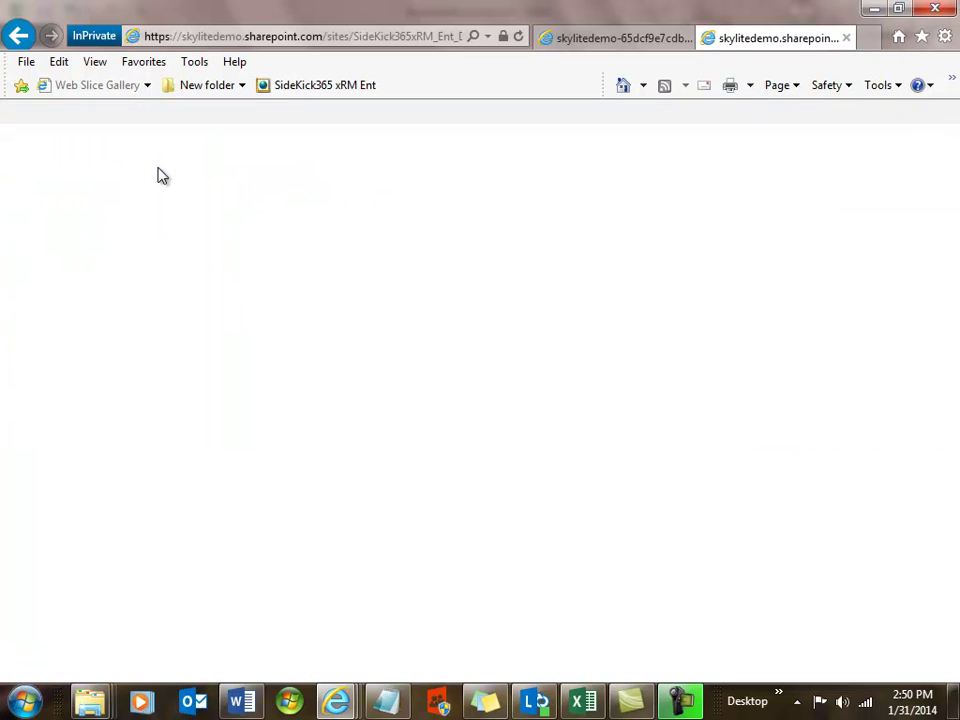
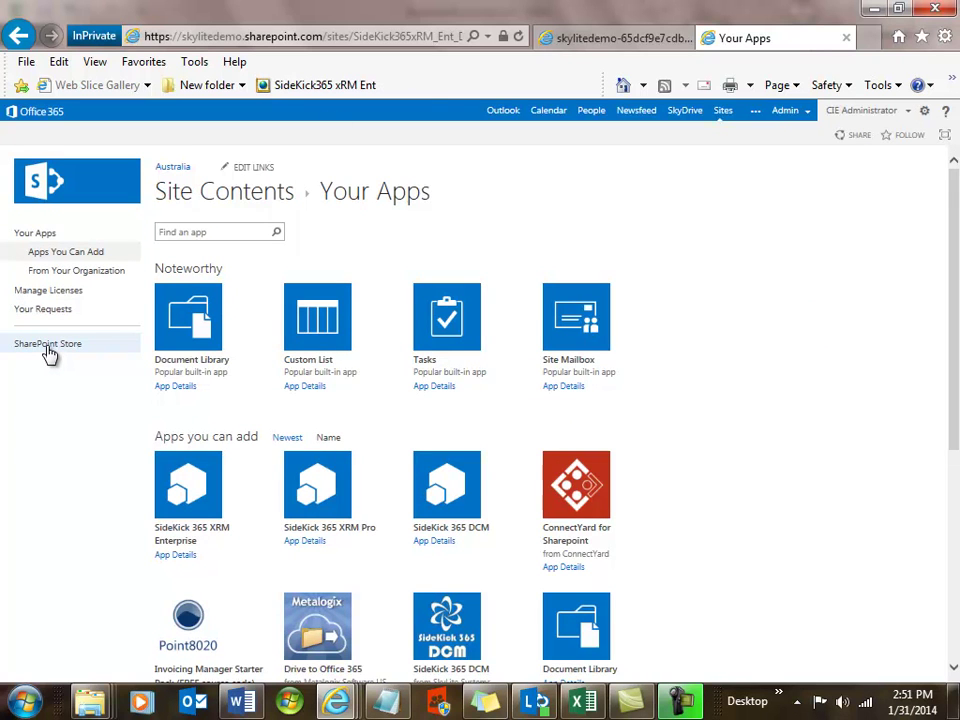
# - Add SideKick 365 XRM Enterprise from your organization's apps with English (Australia) as language, and trust it
pyautogui.click(46, 279)
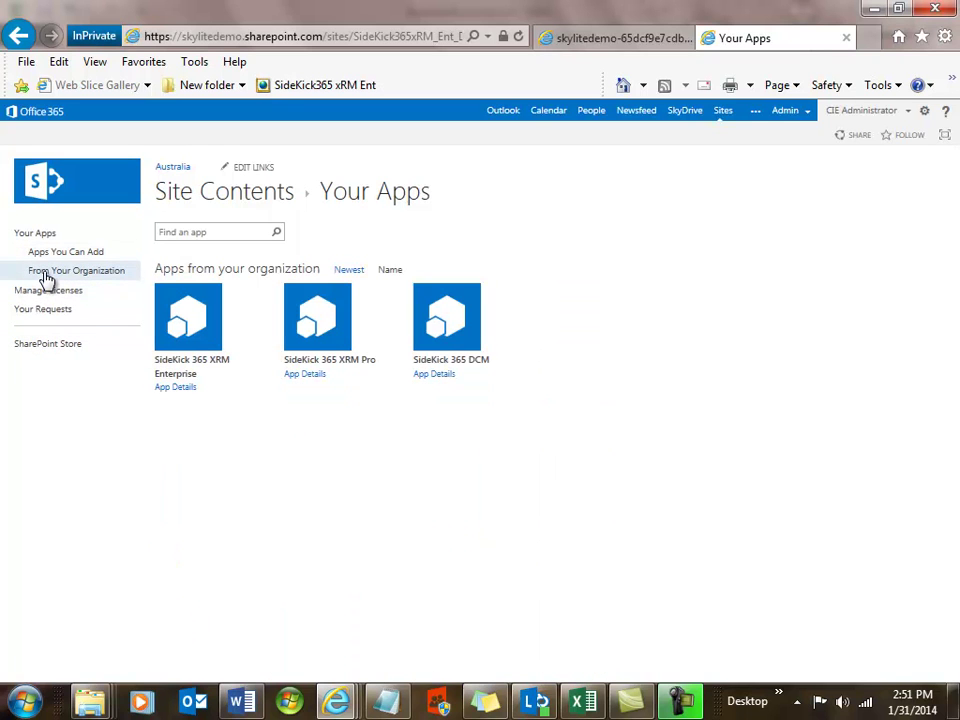
pyautogui.click(187, 328)
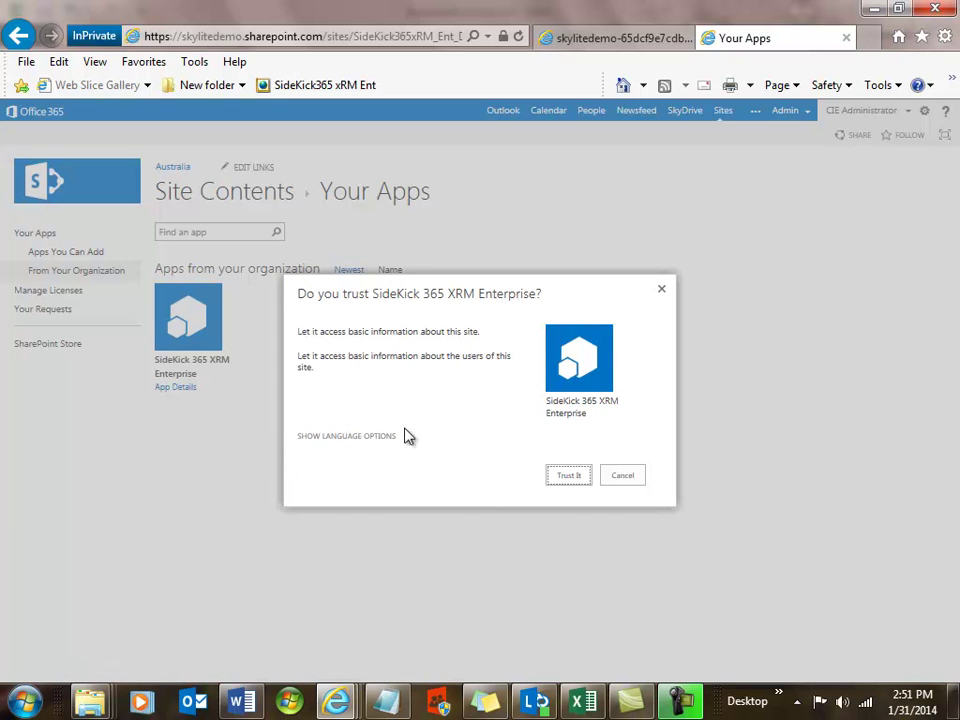
pyautogui.click(352, 437)
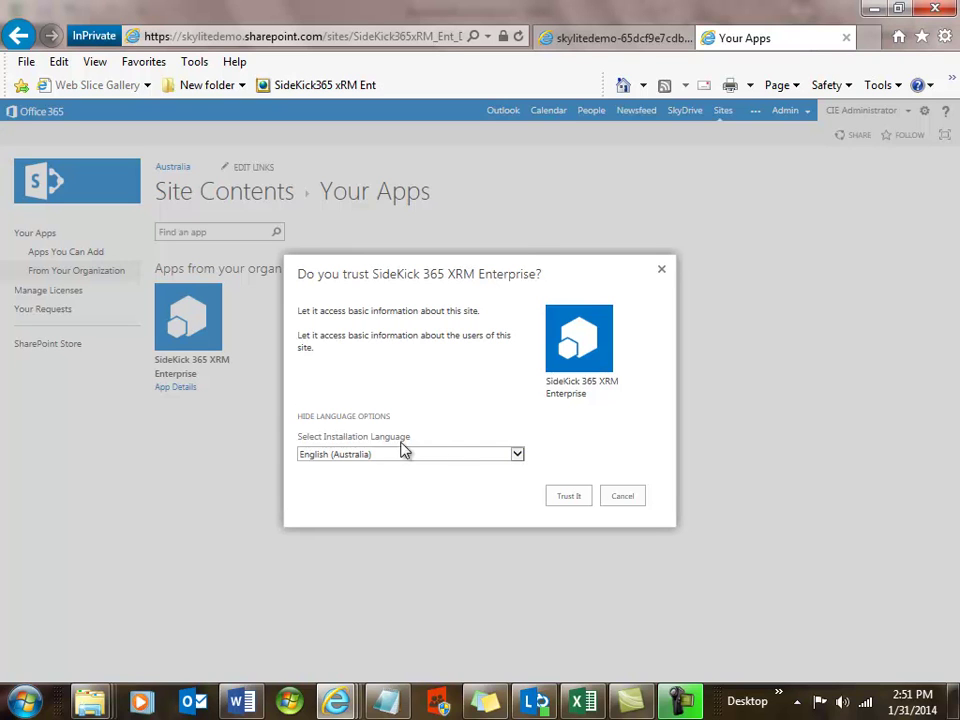
pyautogui.click(514, 456)
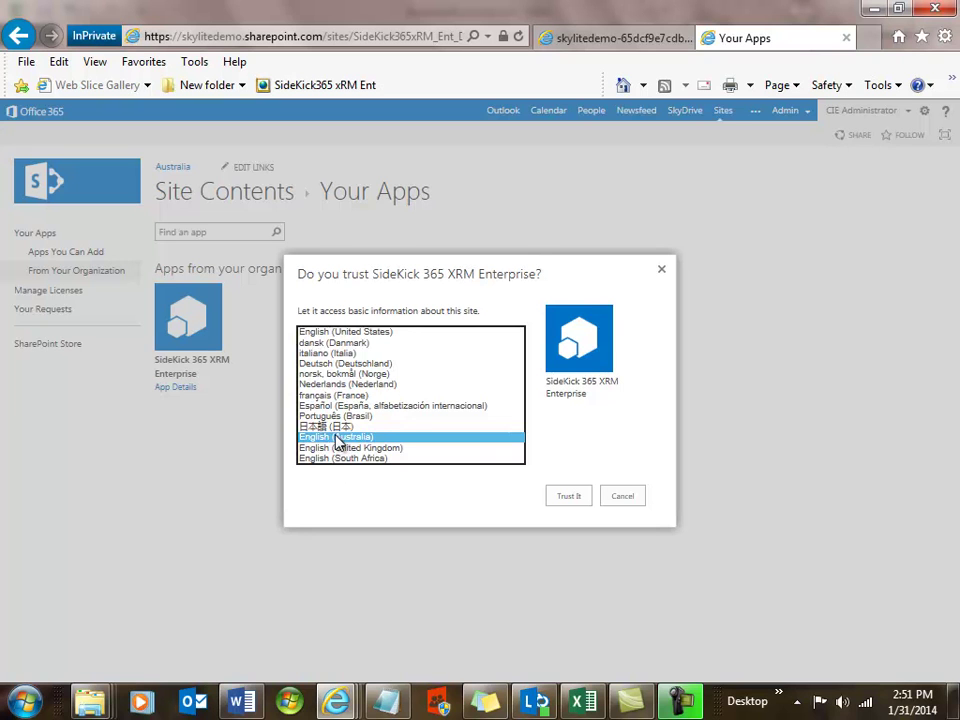
pyautogui.click(336, 437)
pyautogui.click(566, 496)
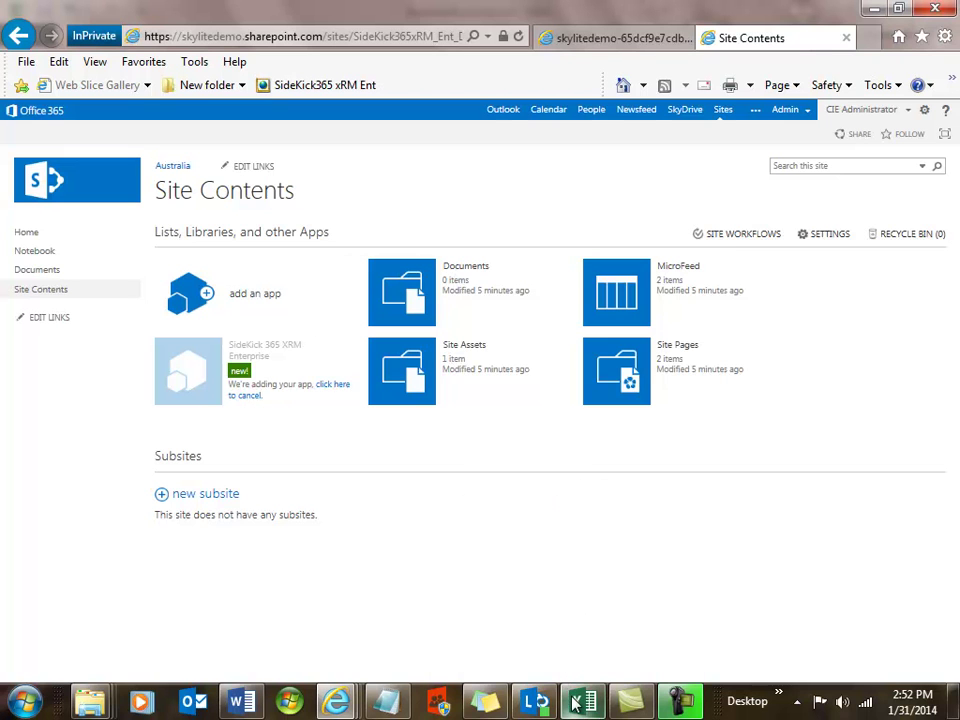
# - In AustraliaAccounts.csv, delete the empty column AG before Profile
pyautogui.moveTo(576, 703)
pyautogui.click(570, 612)
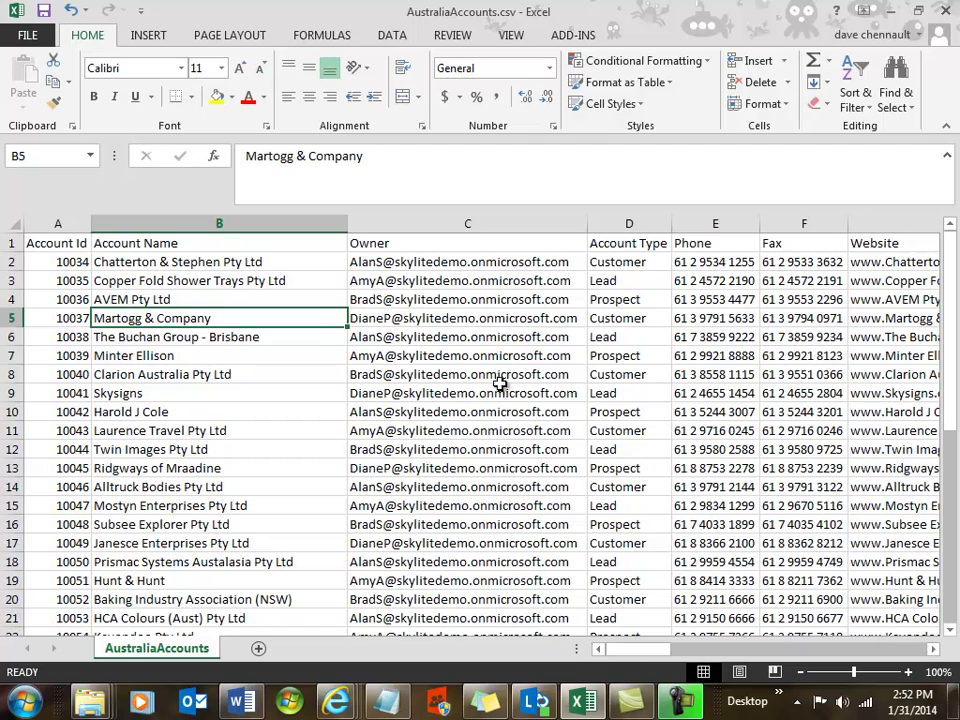
pyautogui.moveTo(674, 652); pyautogui.dragTo(906, 643)
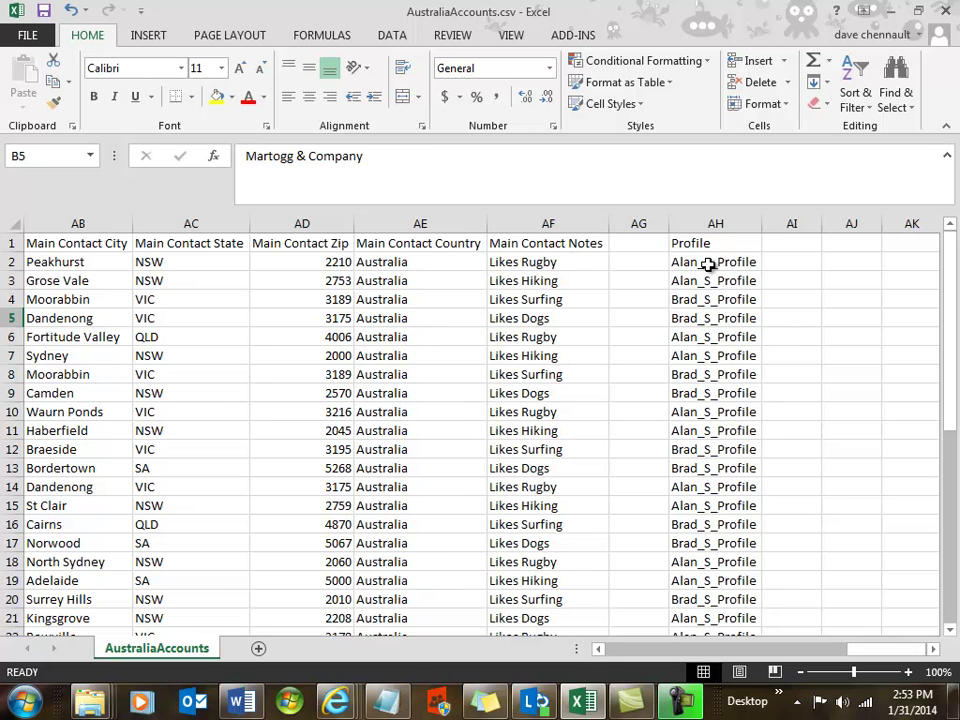
pyautogui.click(647, 222)
pyautogui.rightClick(648, 224)
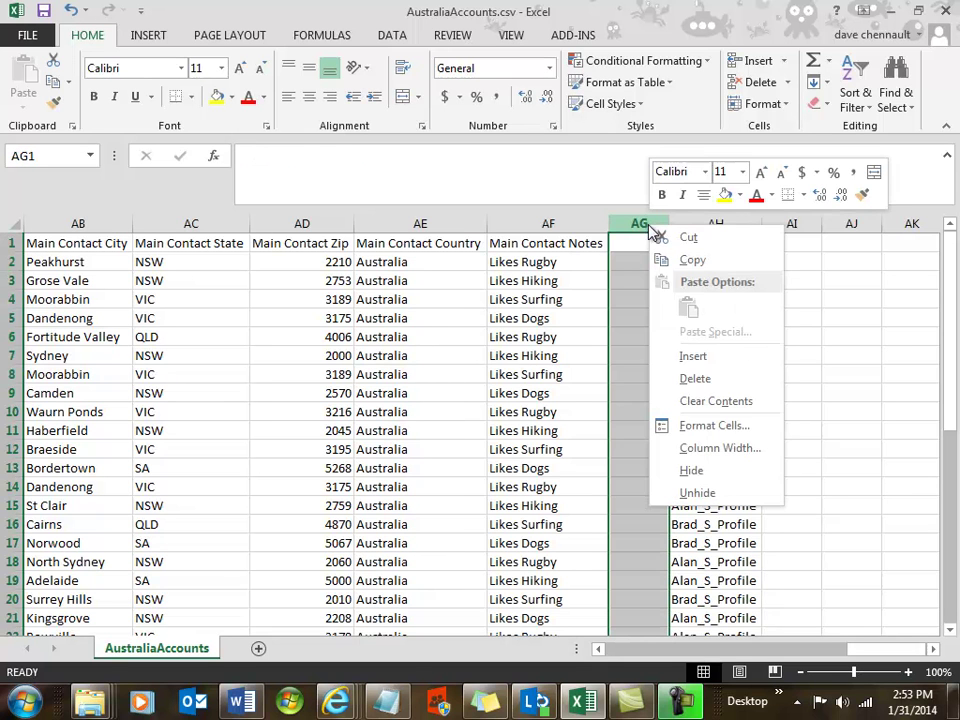
pyautogui.click(695, 378)
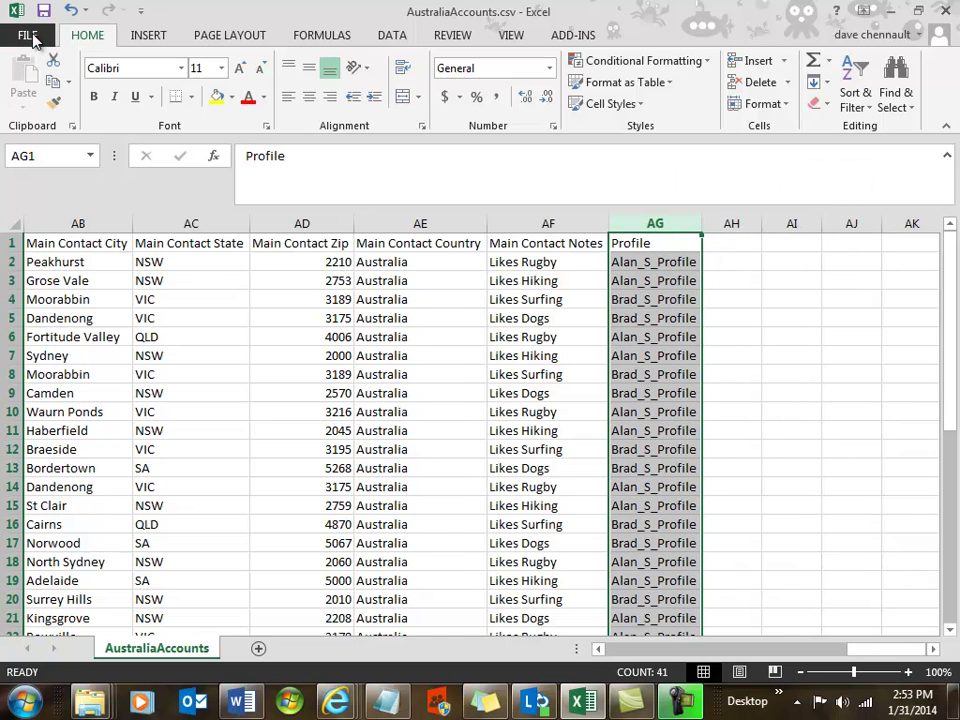
# - Save the workbook in CSV format, then close it without saving again
pyautogui.click(34, 35)
pyautogui.click(40, 186)
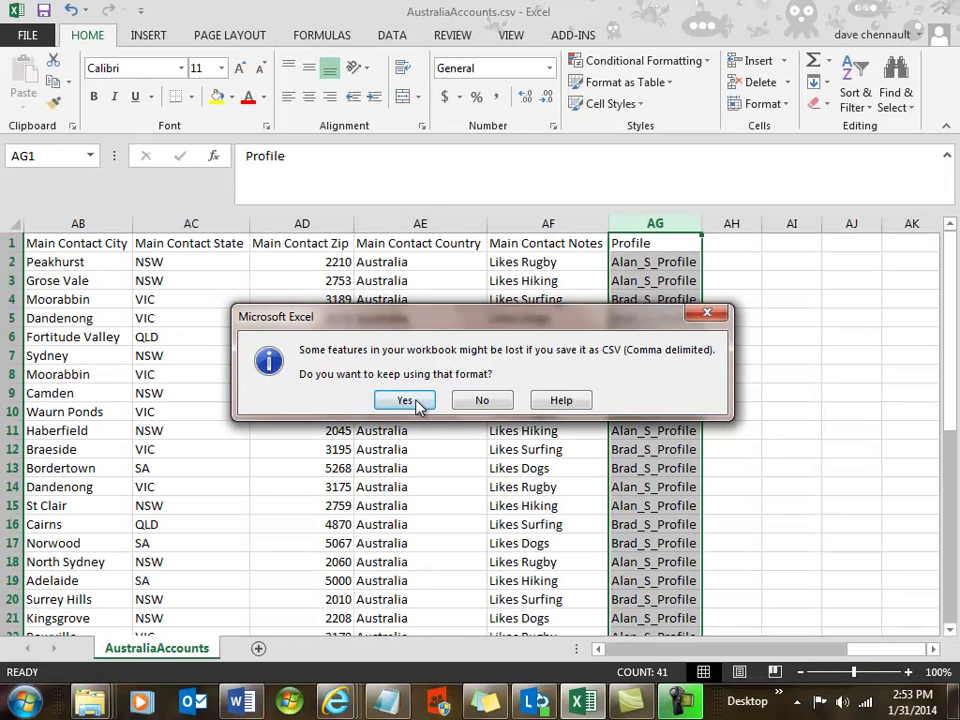
pyautogui.click(416, 399)
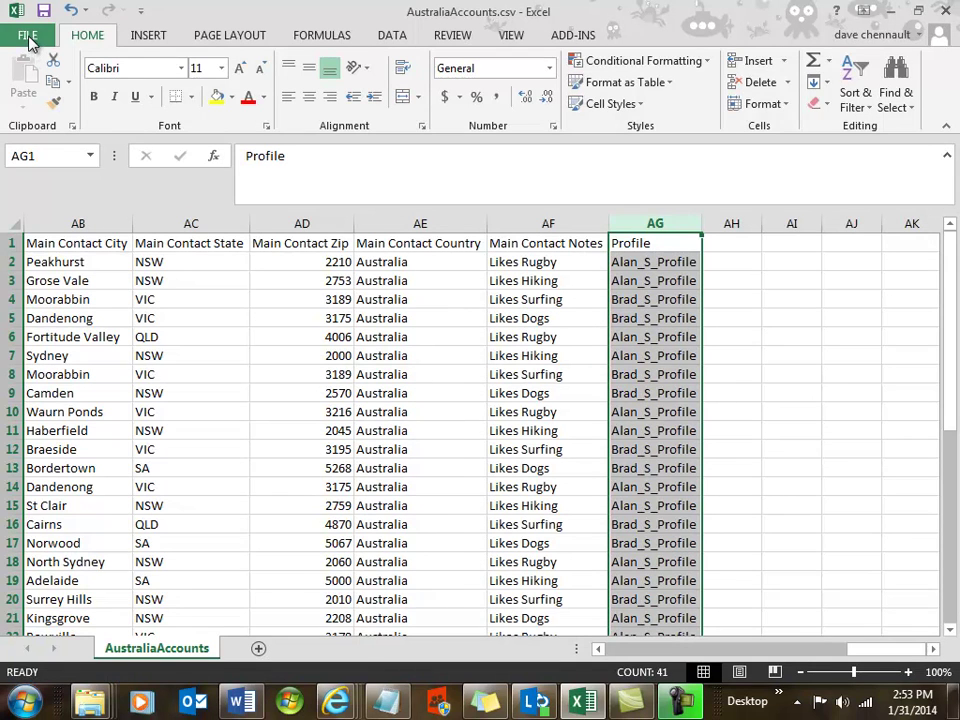
pyautogui.click(28, 38)
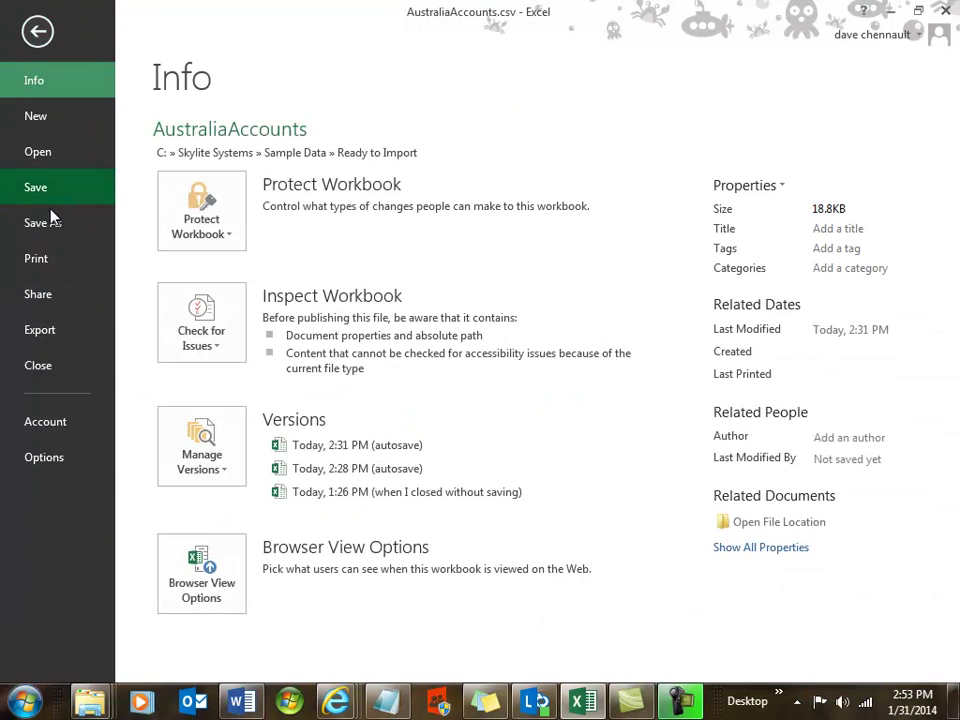
pyautogui.click(50, 373)
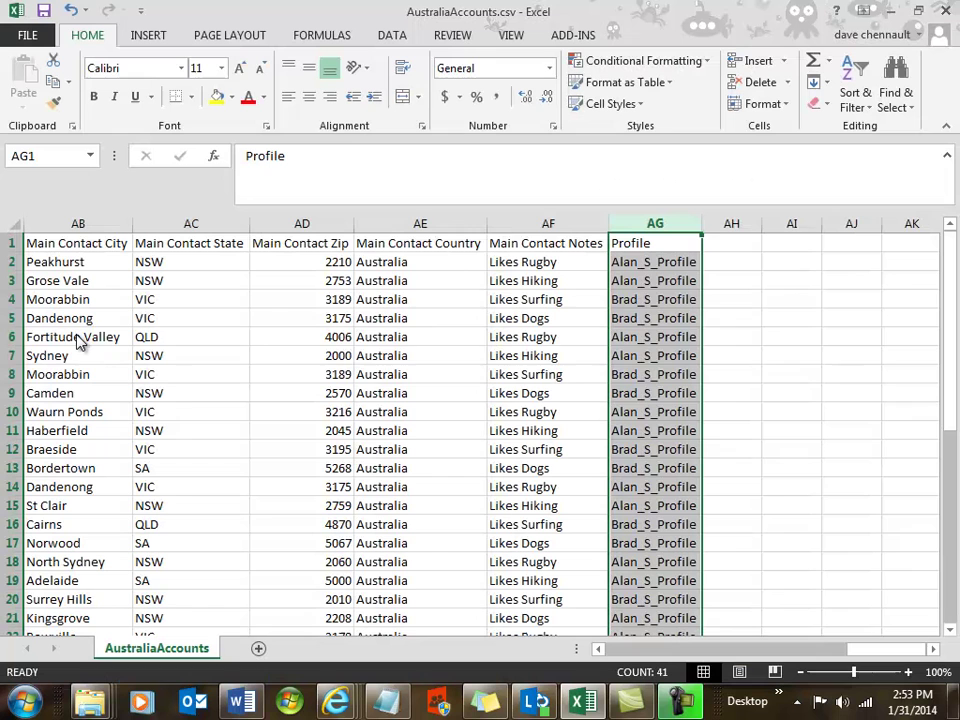
pyautogui.click(478, 371)
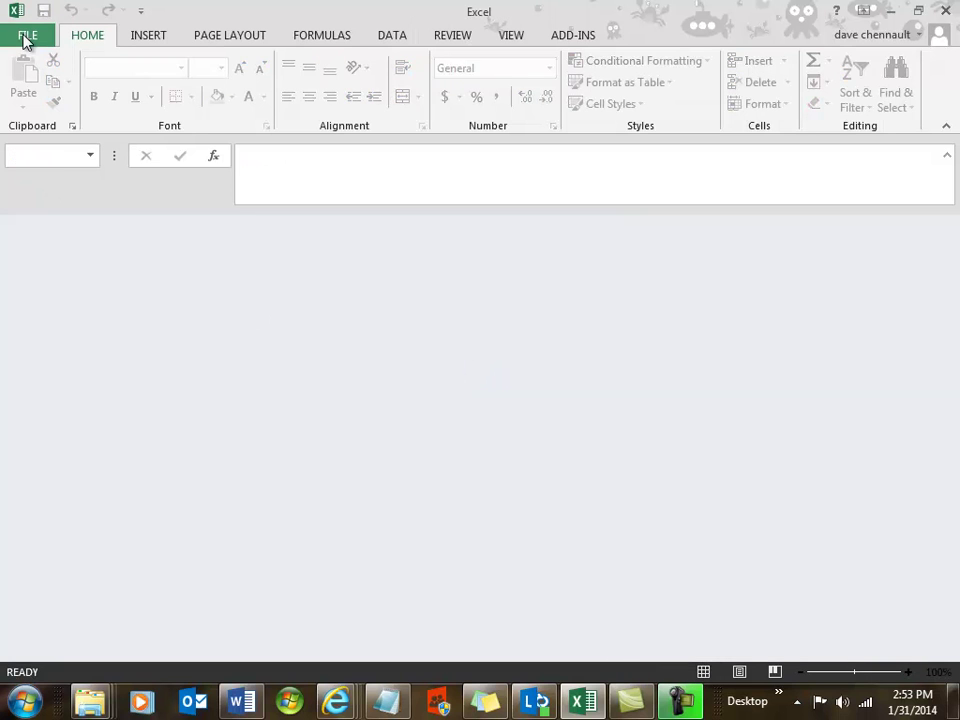
pyautogui.click(24, 36)
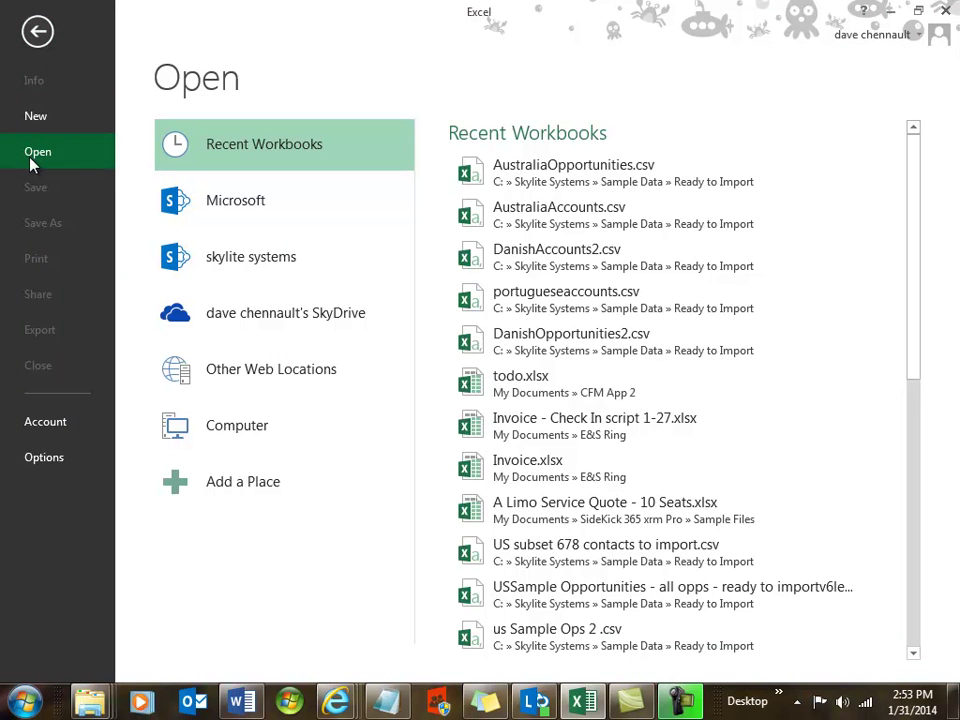
# - Open AustraliaOpportunities.csv from recent workbooks, check its columns through Profile, and close it
pyautogui.click(553, 172)
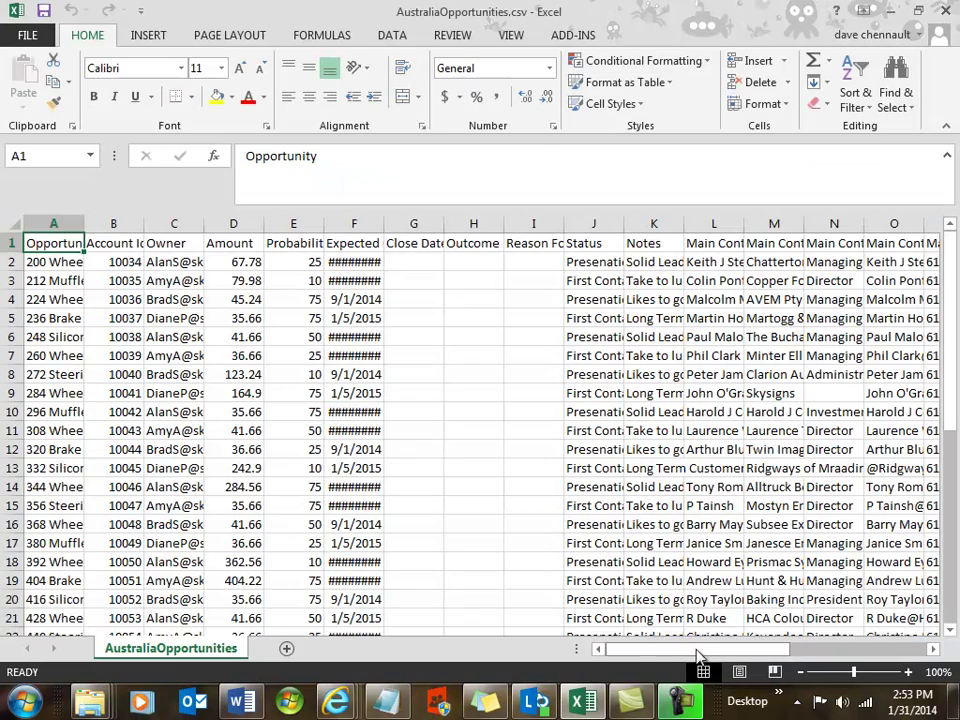
pyautogui.moveTo(698, 651); pyautogui.dragTo(907, 636)
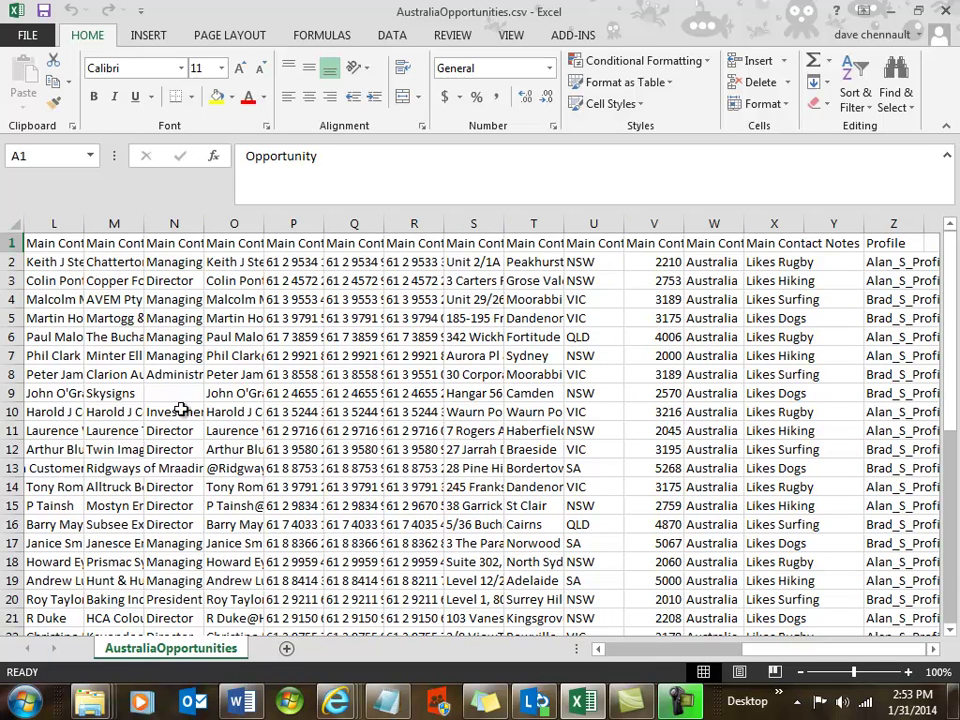
pyautogui.click(945, 10)
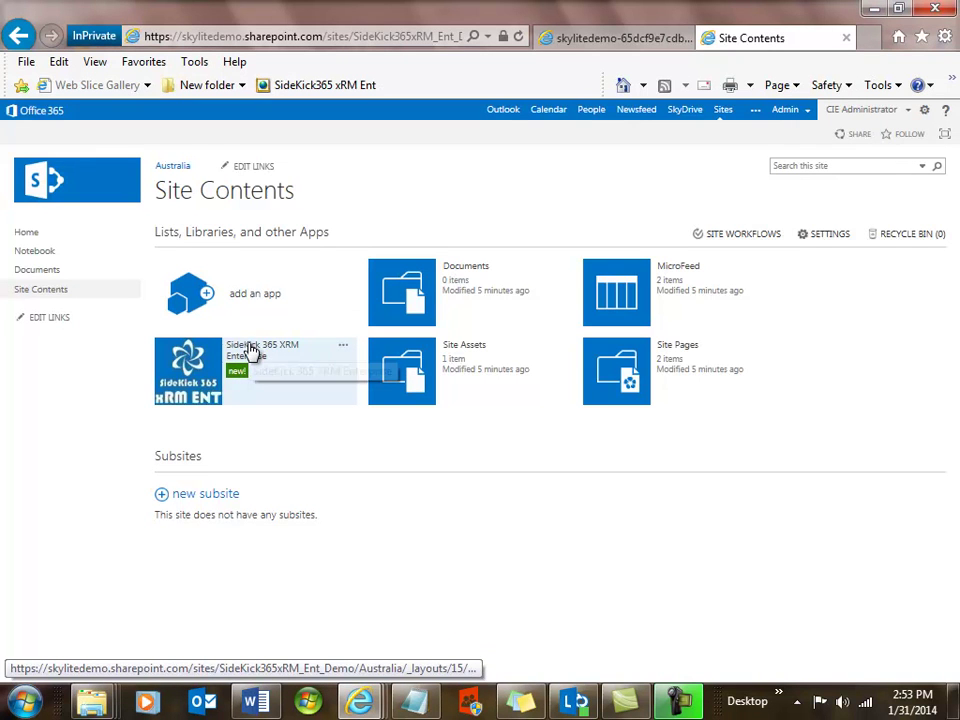
# - Launch SideKick 365 XRM Enterprise from Site Contents and go to its empty Profiles list
pyautogui.click(251, 350)
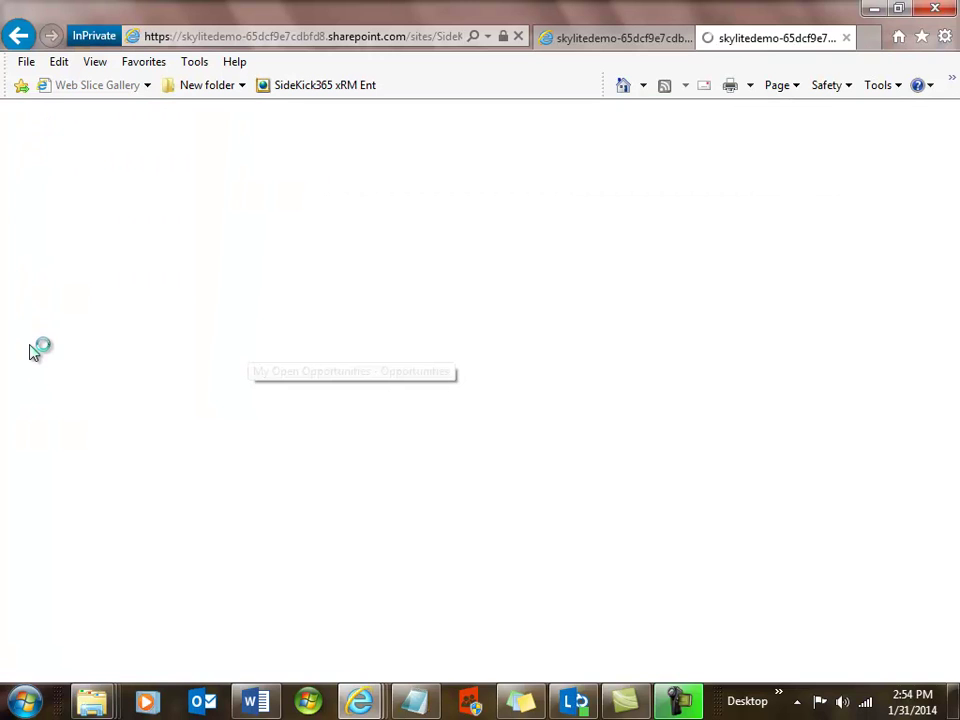
pyautogui.click(45, 288)
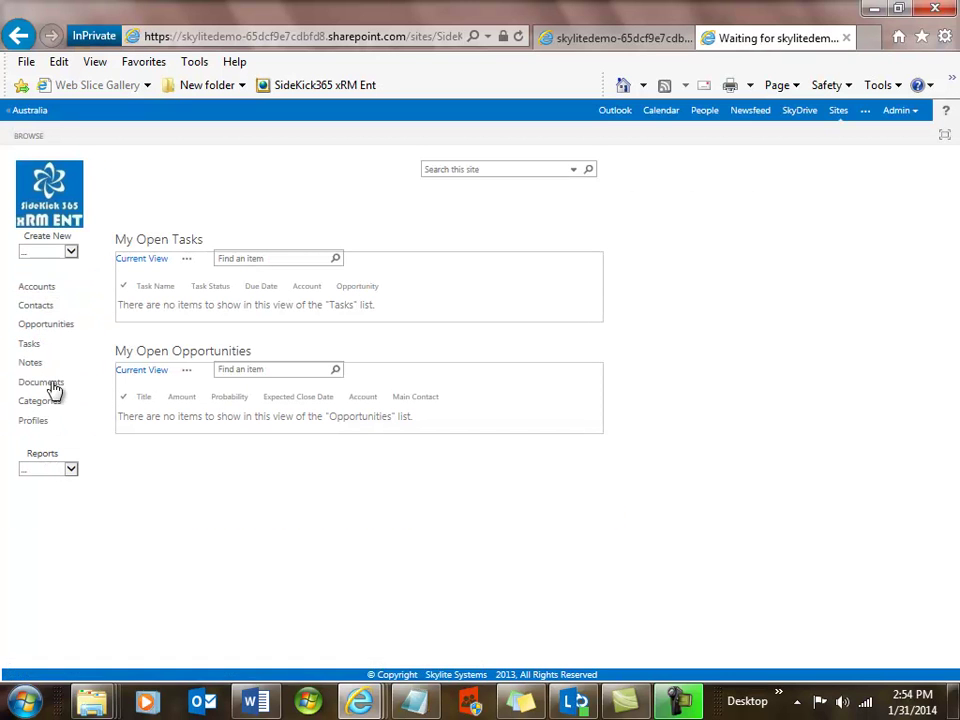
pyautogui.click(71, 254)
pyautogui.click(72, 256)
pyautogui.click(33, 422)
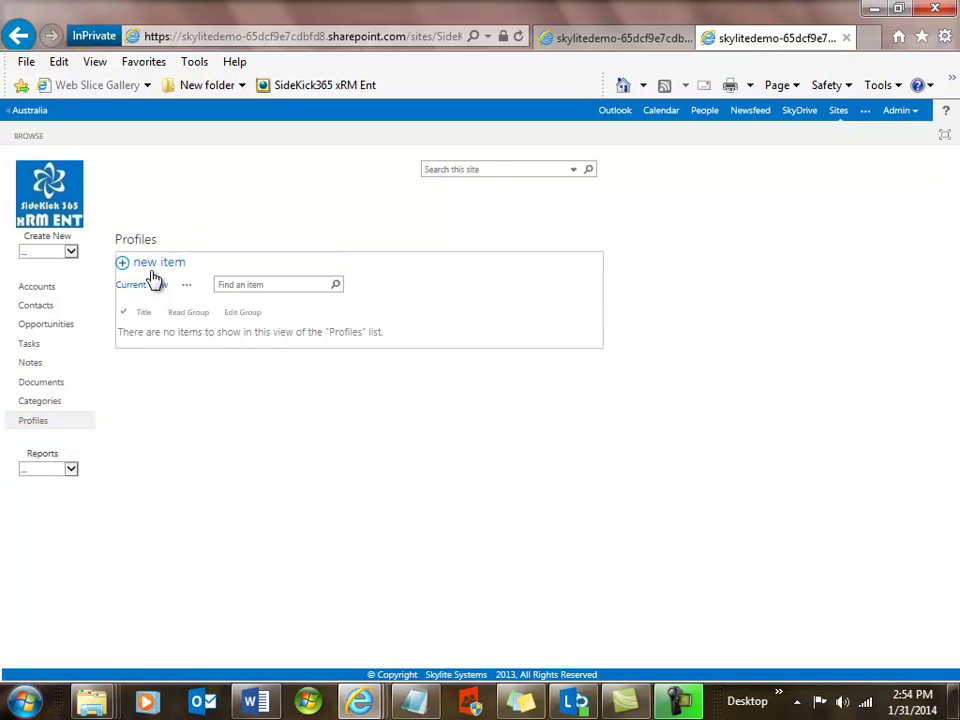
# - Create a new profile using the first user's group as both Read Group and Edit Group, and save it
pyautogui.click(152, 268)
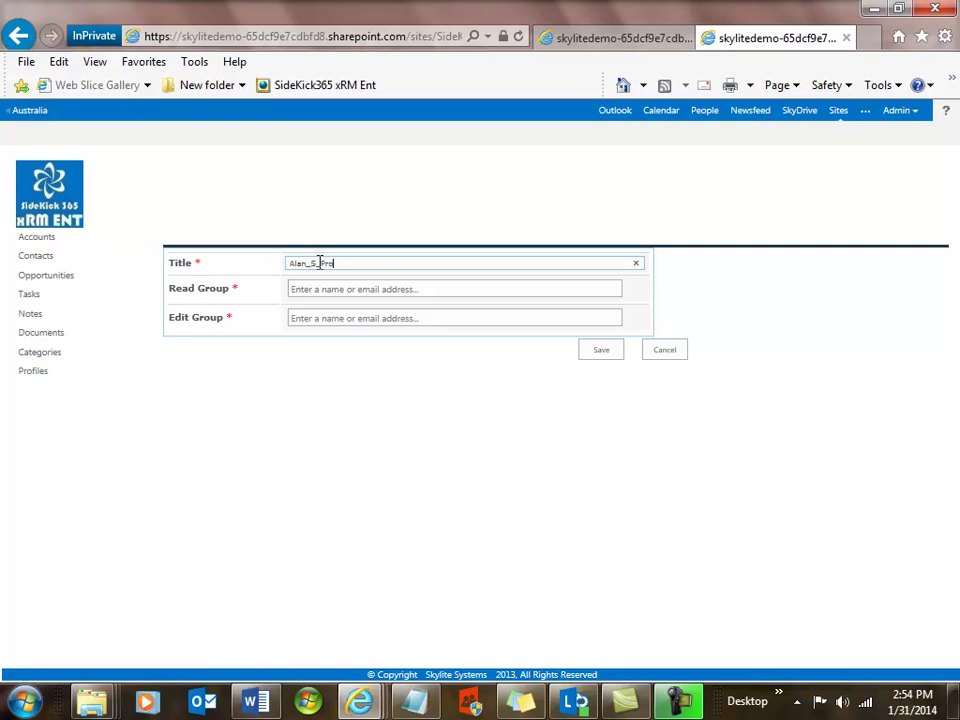
pyautogui.click(308, 288)
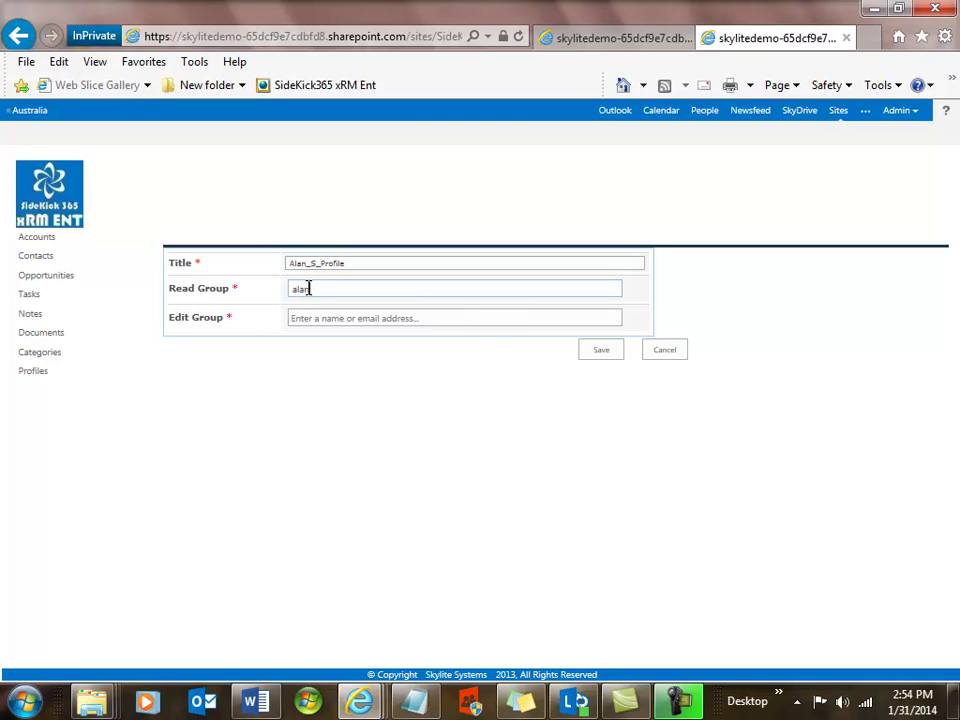
pyautogui.write('alan')
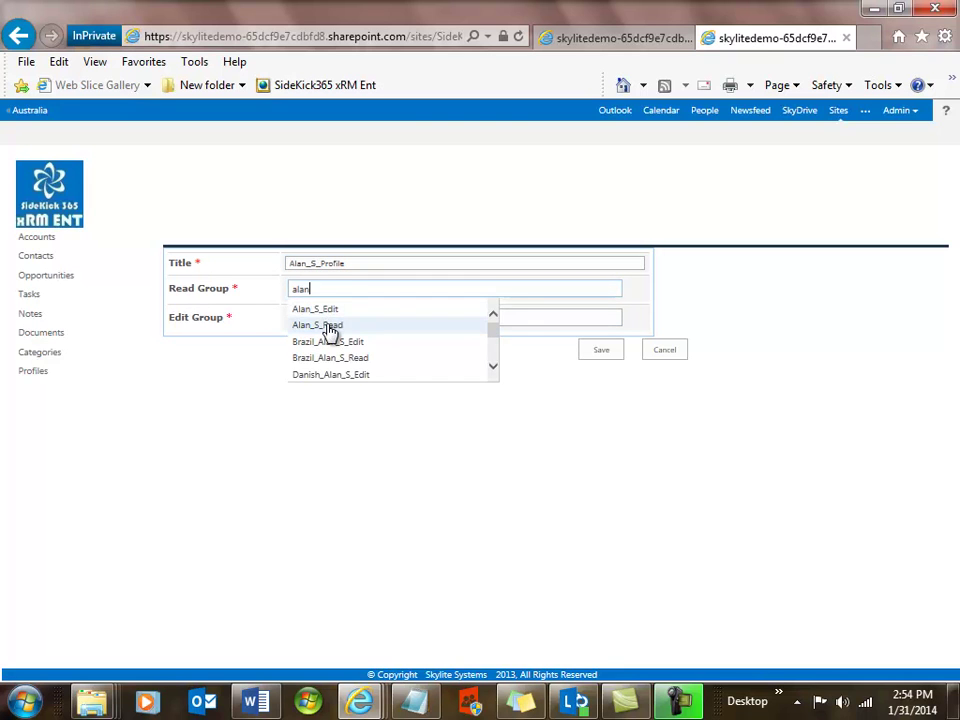
pyautogui.click(328, 325)
pyautogui.click(327, 322)
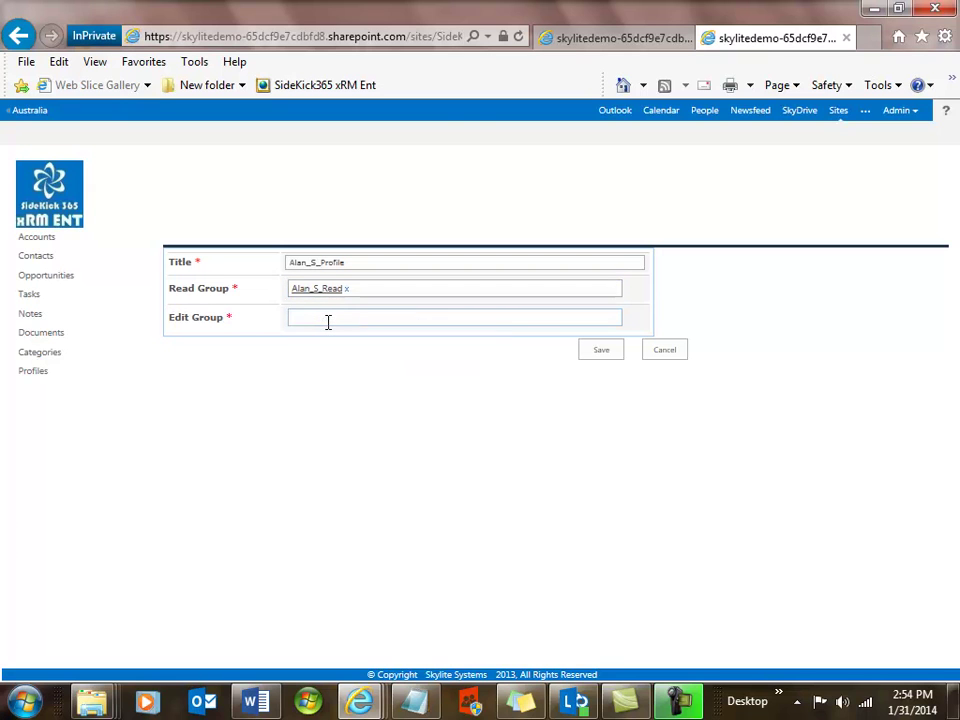
pyautogui.write('Alan')
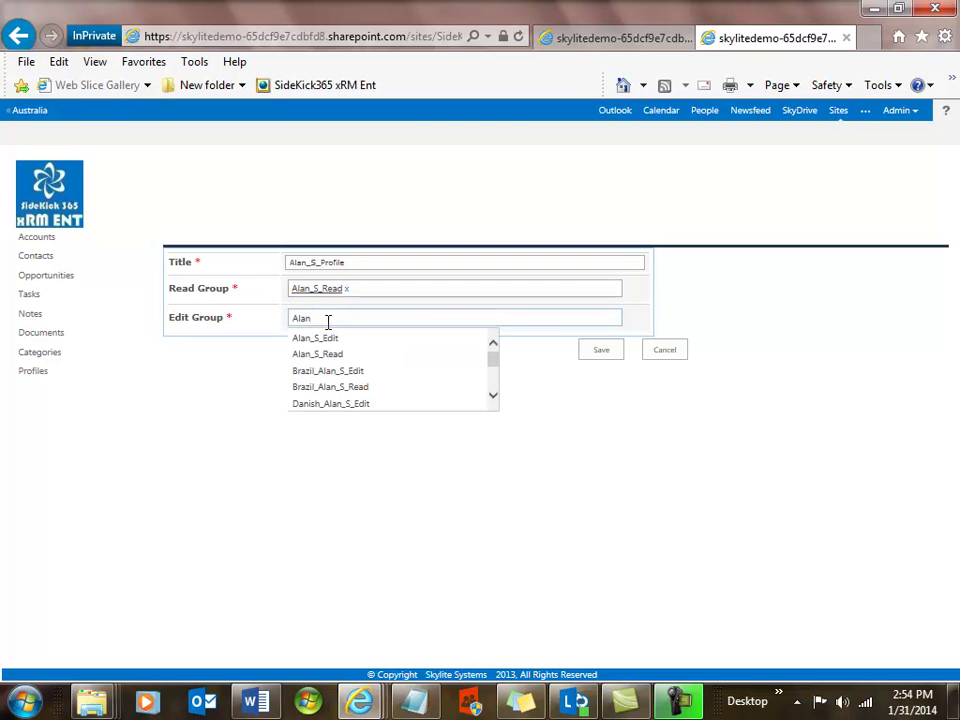
pyautogui.click(328, 340)
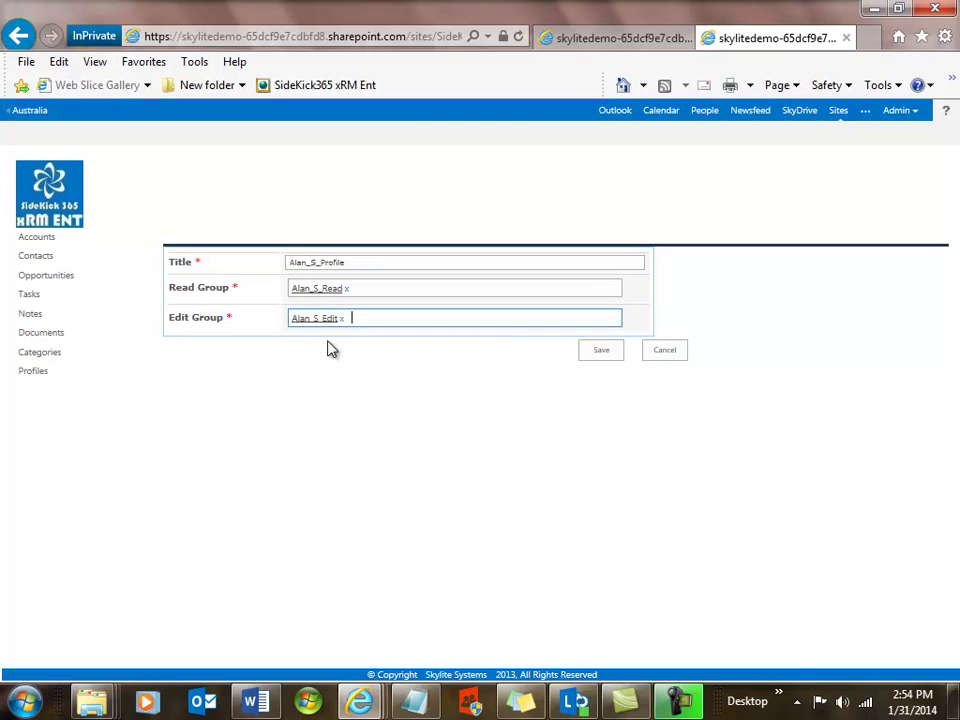
pyautogui.click(603, 352)
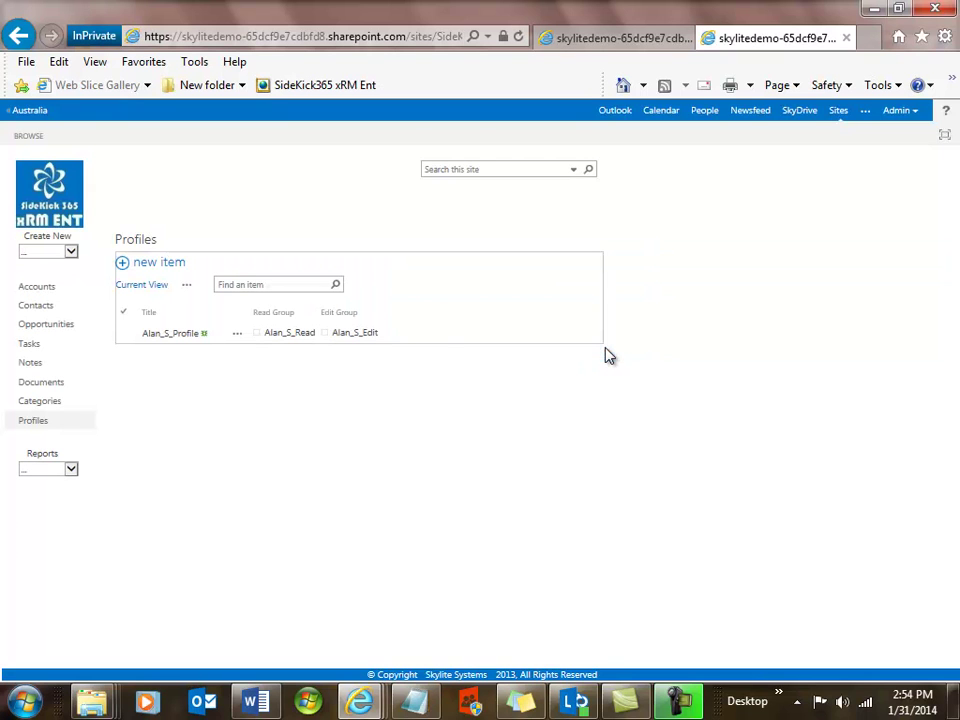
# - Create another profile with the second user's group as Read Group and Edit Group, and save it
pyautogui.click(166, 270)
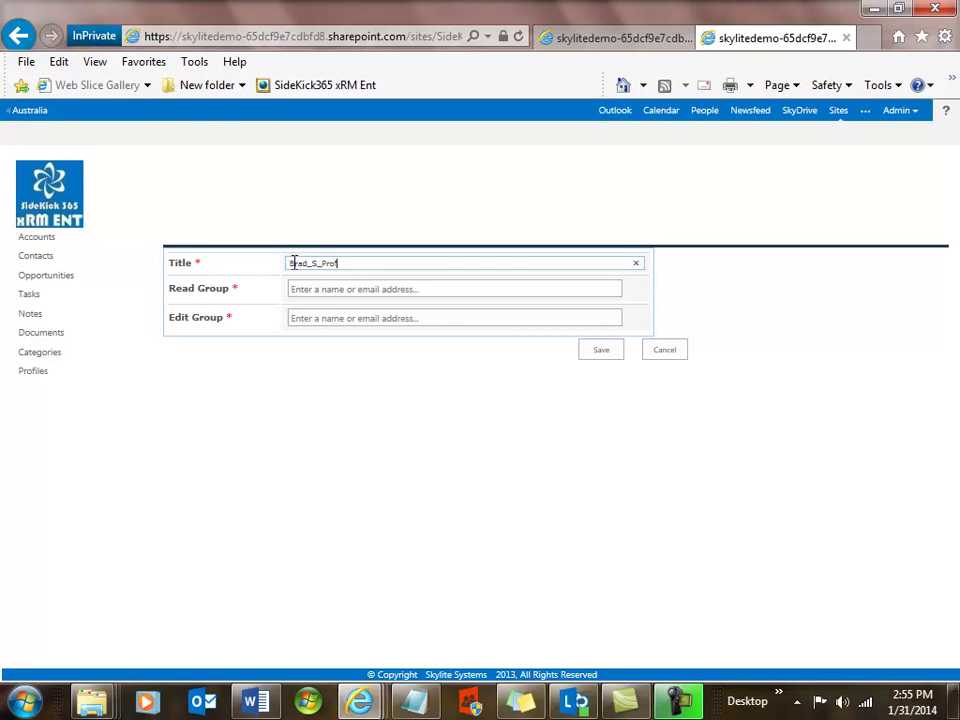
pyautogui.click(300, 288)
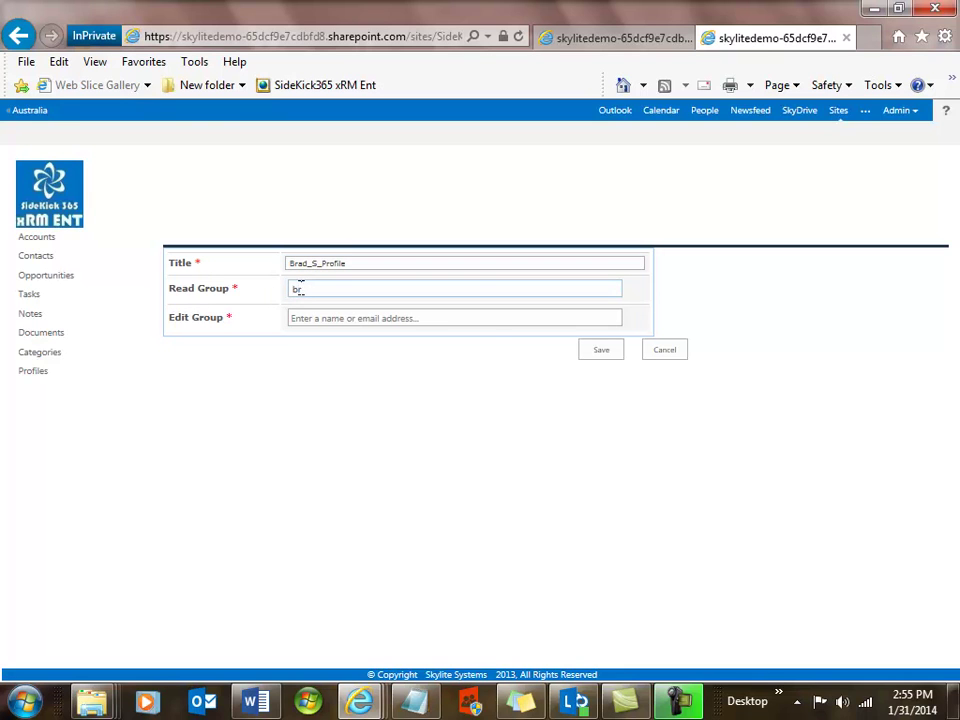
pyautogui.write('brad')
pyautogui.click(313, 326)
pyautogui.click(315, 318)
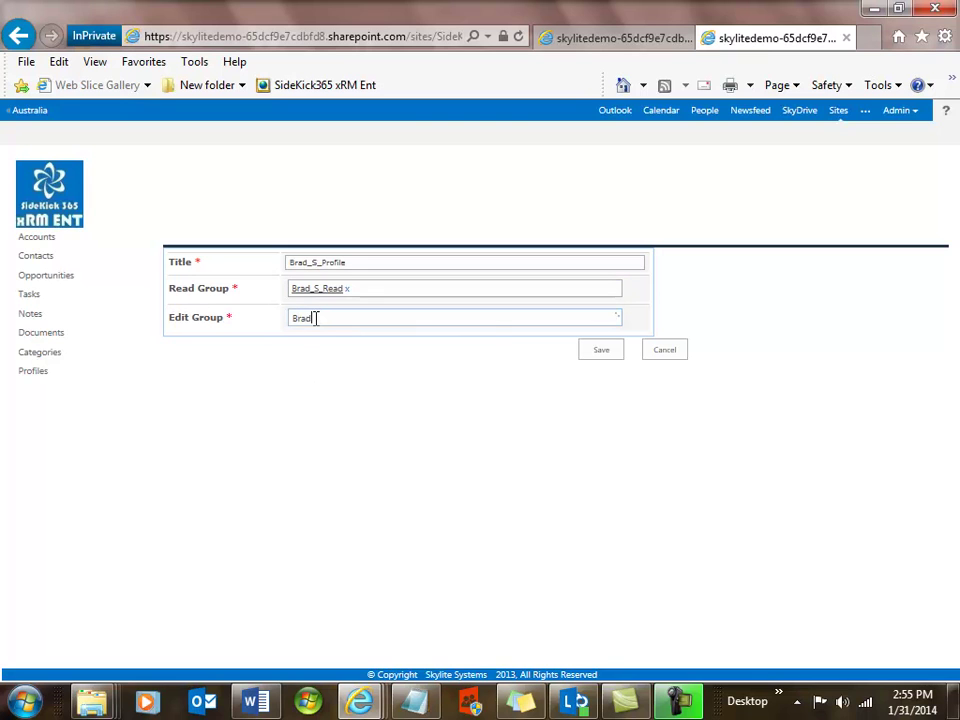
pyautogui.write('Brad')
pyautogui.click(328, 340)
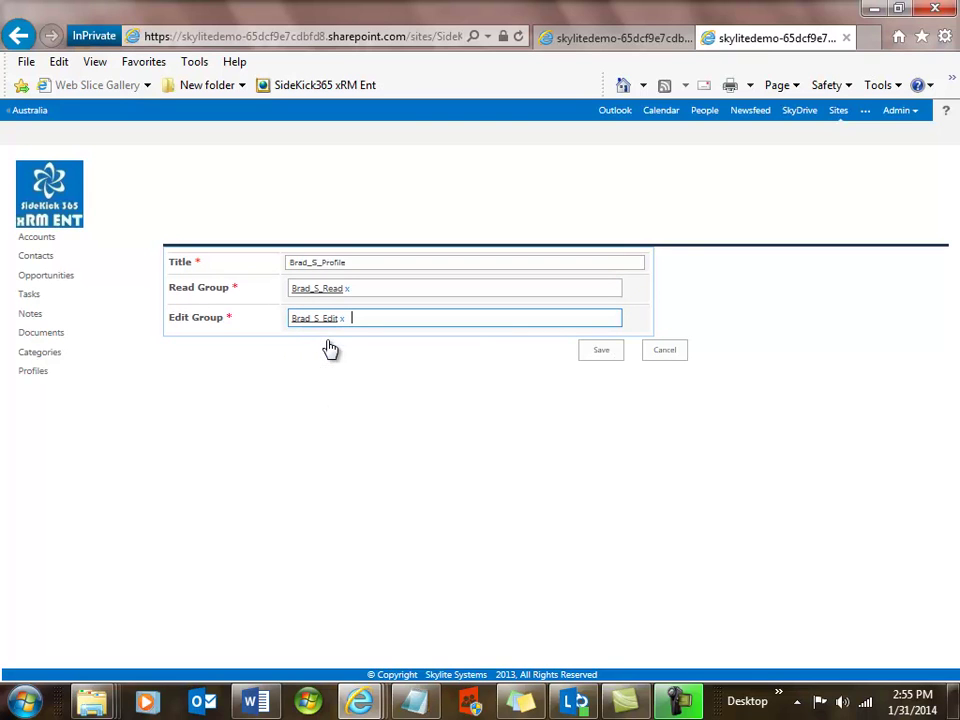
pyautogui.click(604, 356)
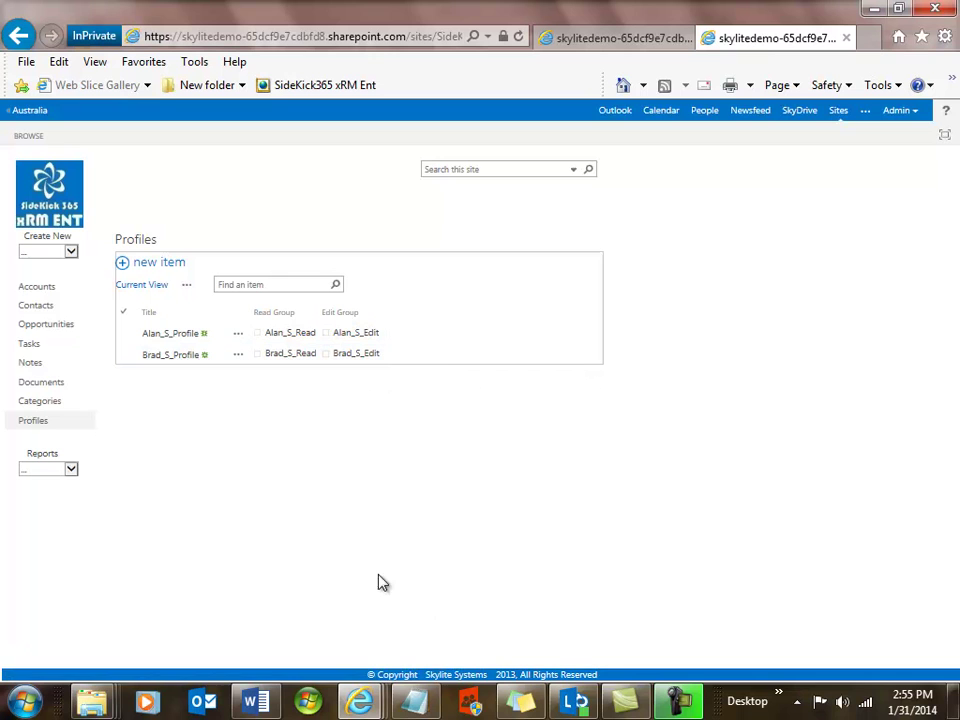
# - Return to the home dashboard and bring the SideKick365XRM_Import folder window forward
pyautogui.click(40, 202)
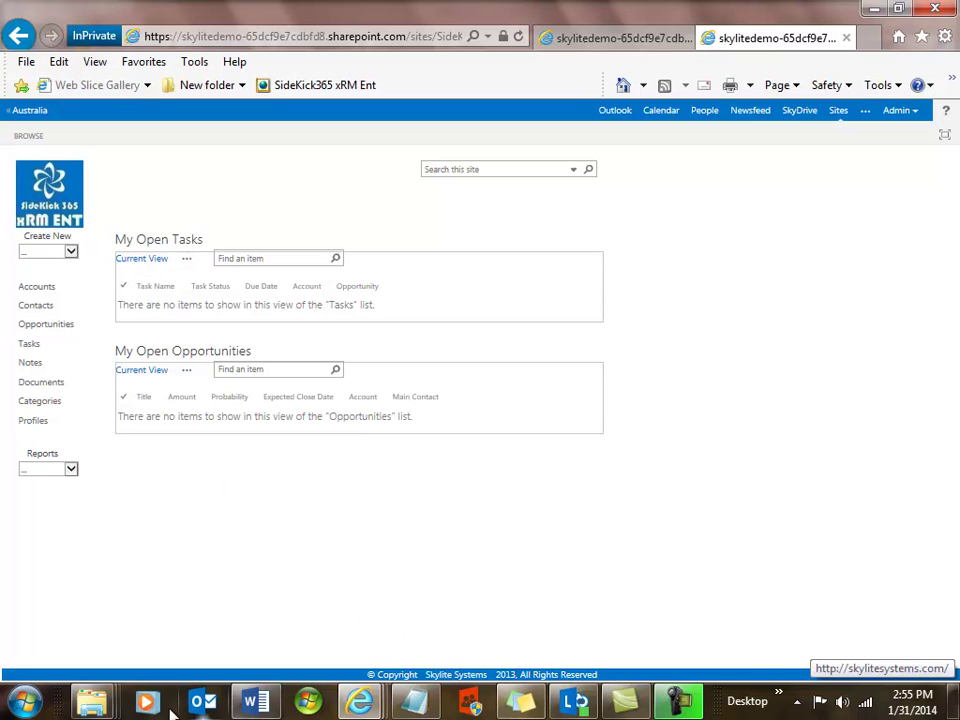
pyautogui.moveTo(92, 708)
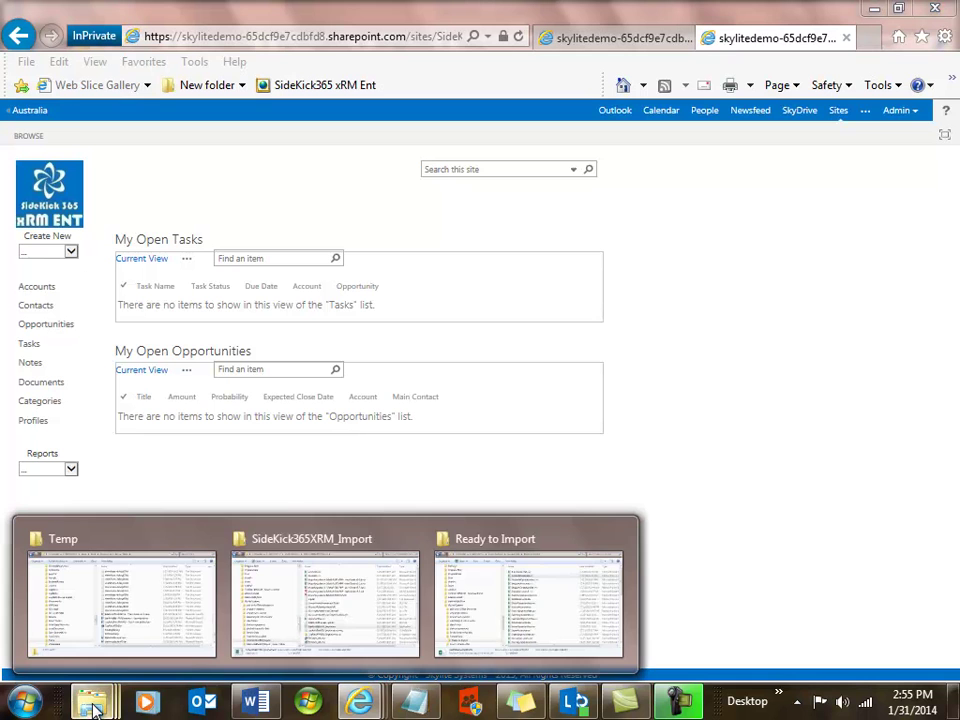
pyautogui.click(241, 637)
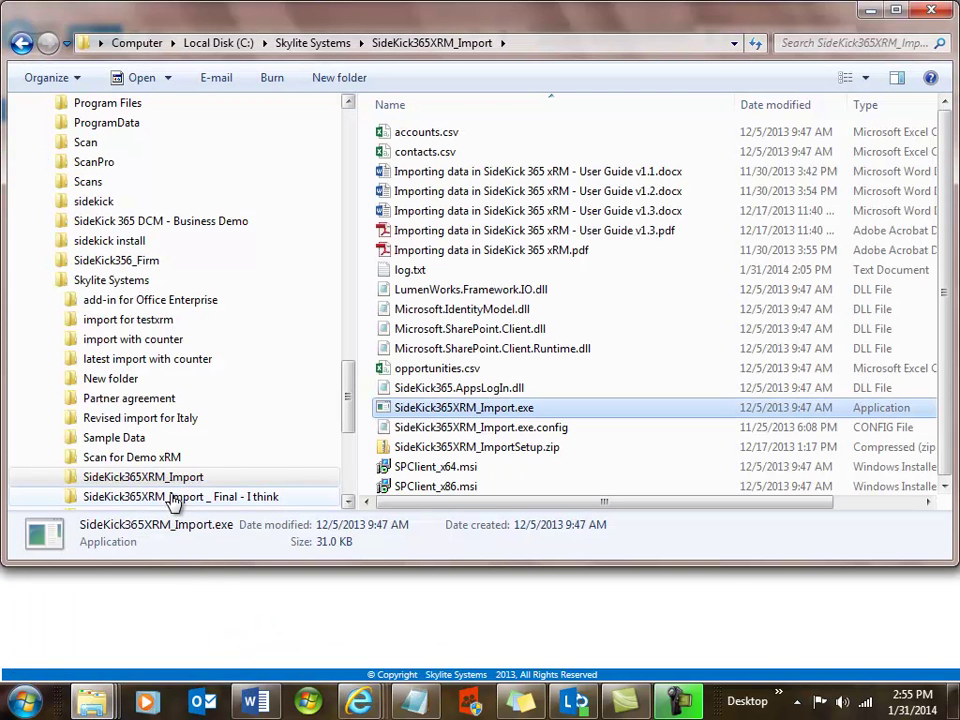
# - Launch SideKick365XRM_Import.exe and browse for the CSV file to import
pyautogui.doubleClick(410, 414)
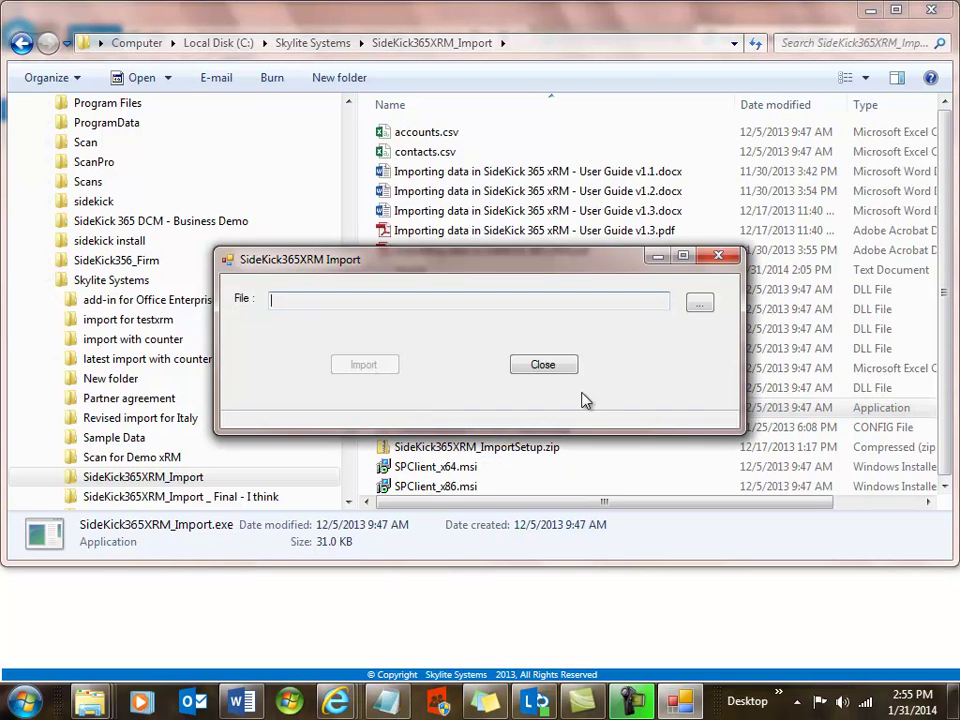
pyautogui.click(708, 304)
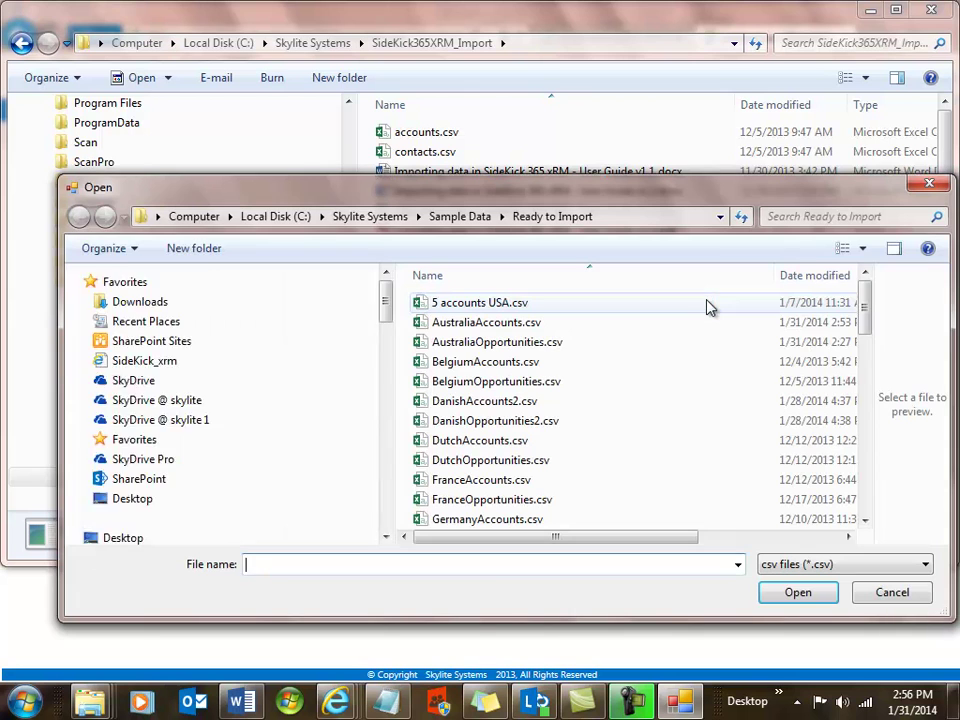
# - Choose AustraliaAccounts.csv as the import file and start the import
pyautogui.click(553, 324)
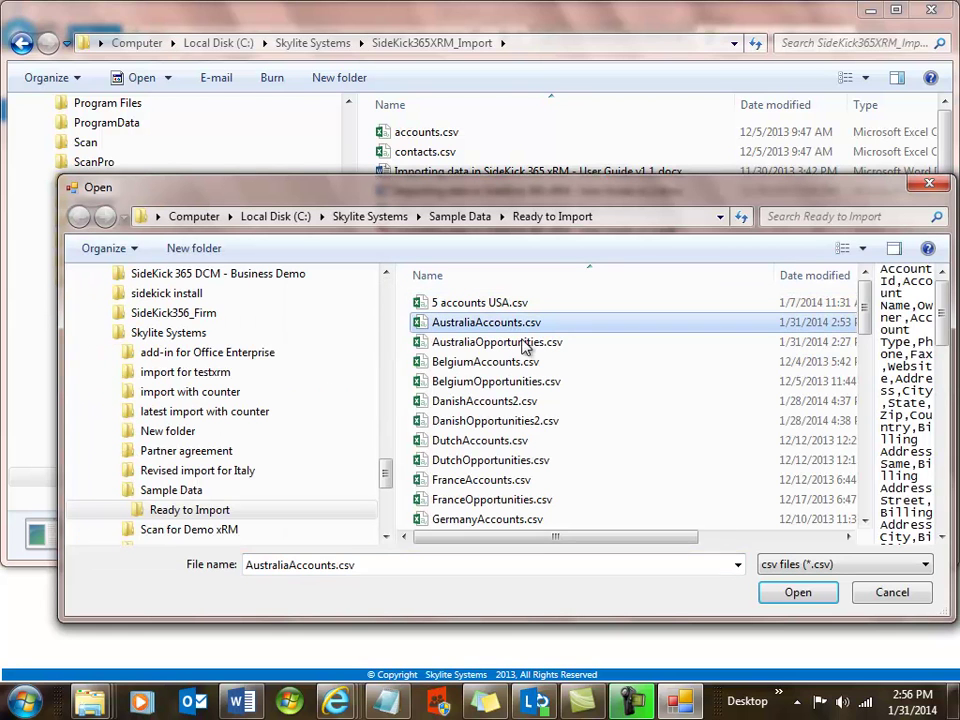
pyautogui.click(787, 594)
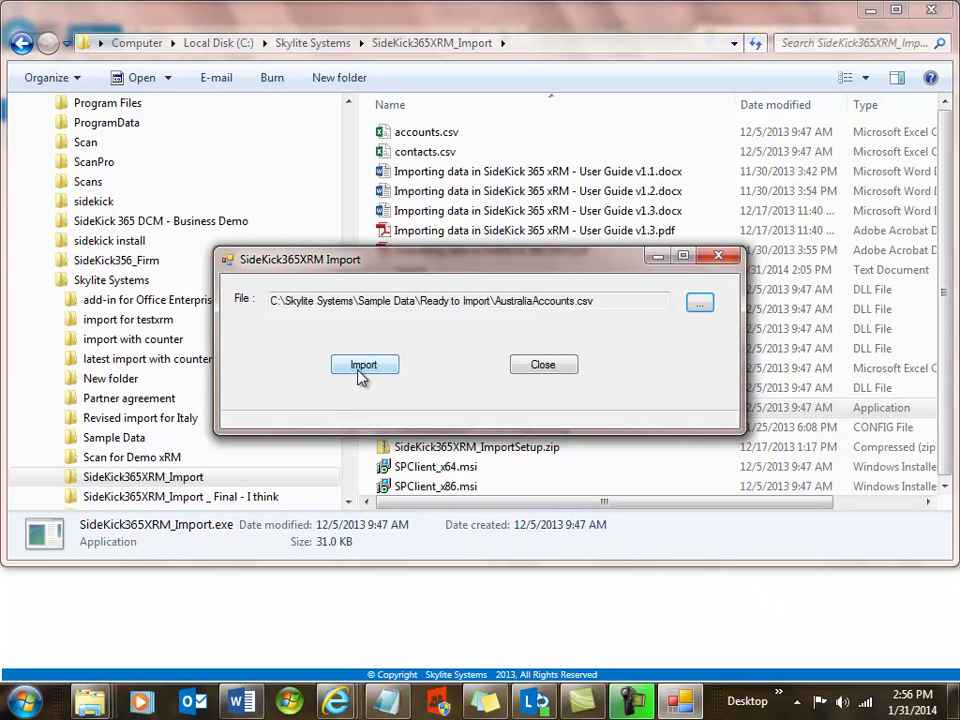
pyautogui.click(361, 369)
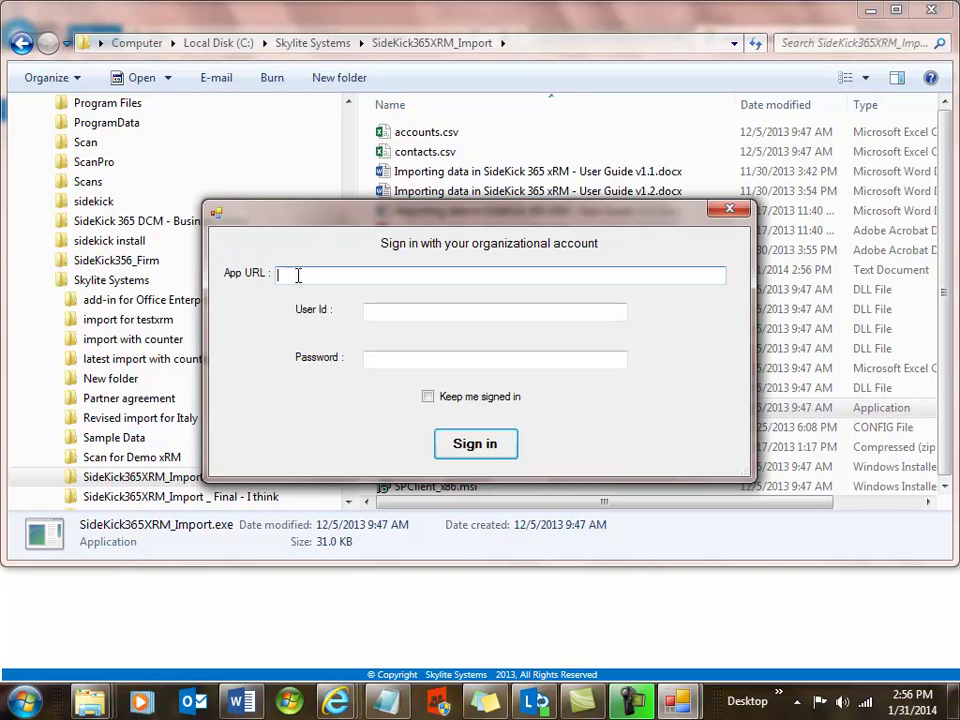
# - Switch to the Australia site's SharePoint window, open Profiles, and select the page address
pyautogui.click(339, 704)
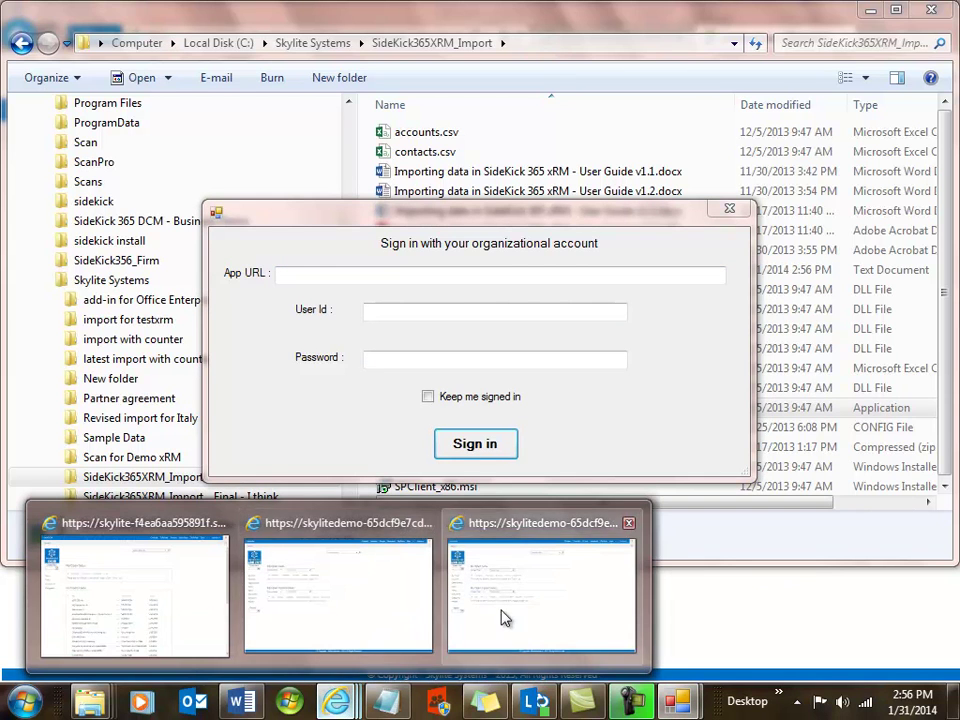
pyautogui.click(364, 624)
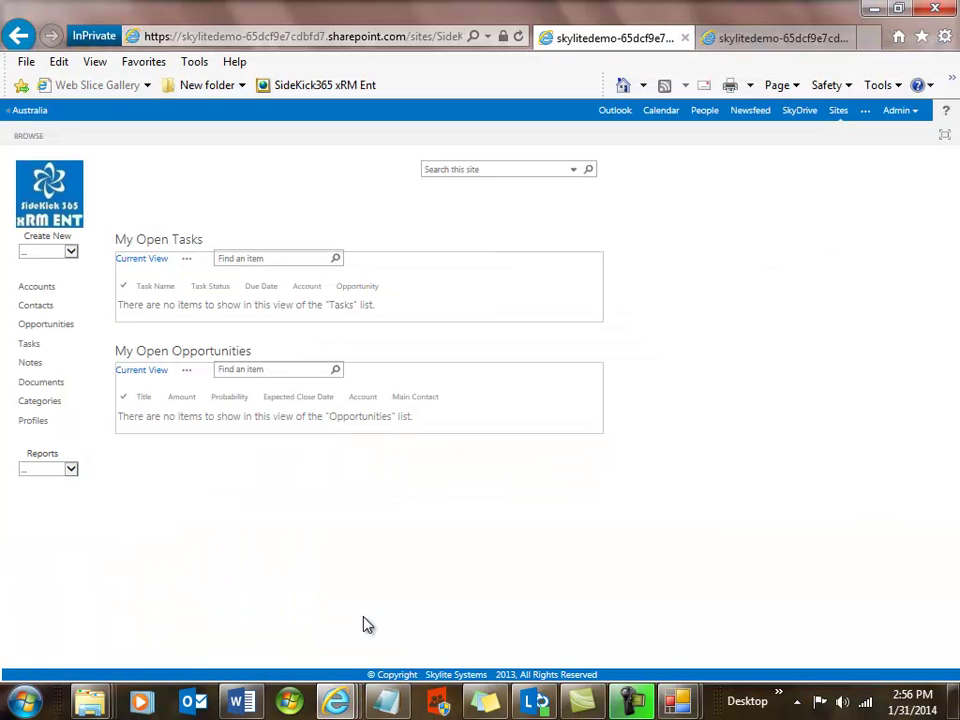
pyautogui.click(339, 705)
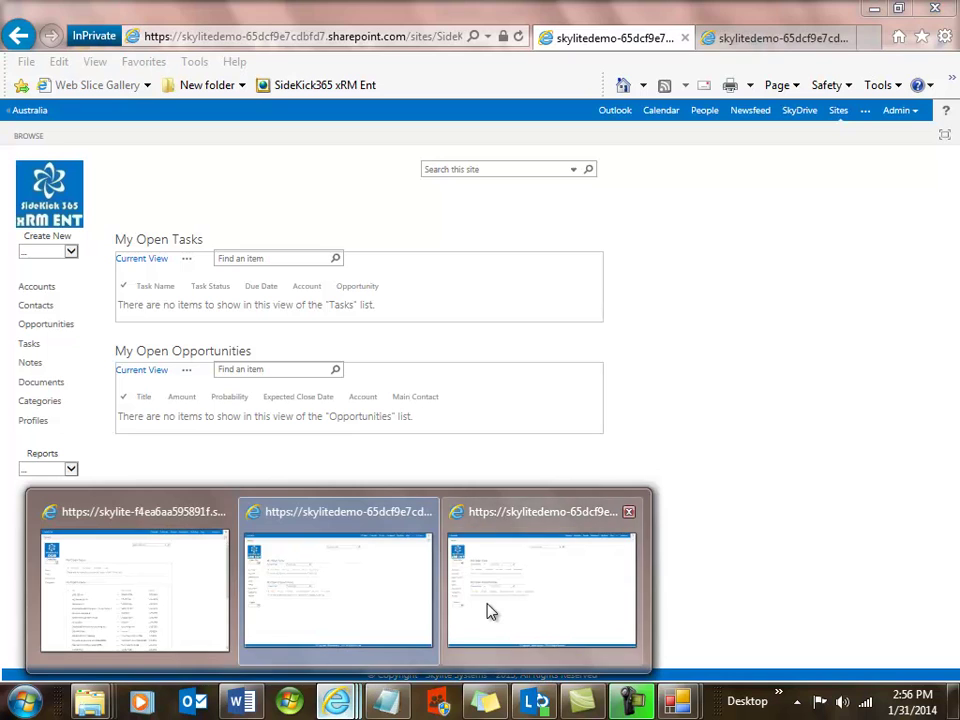
pyautogui.click(489, 613)
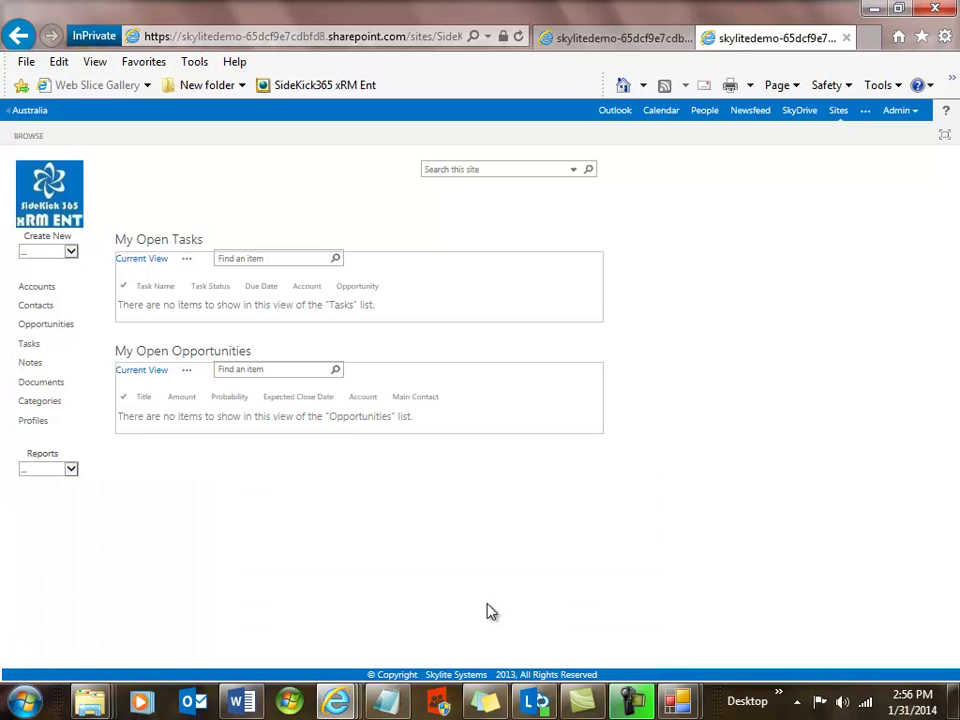
pyautogui.click(46, 424)
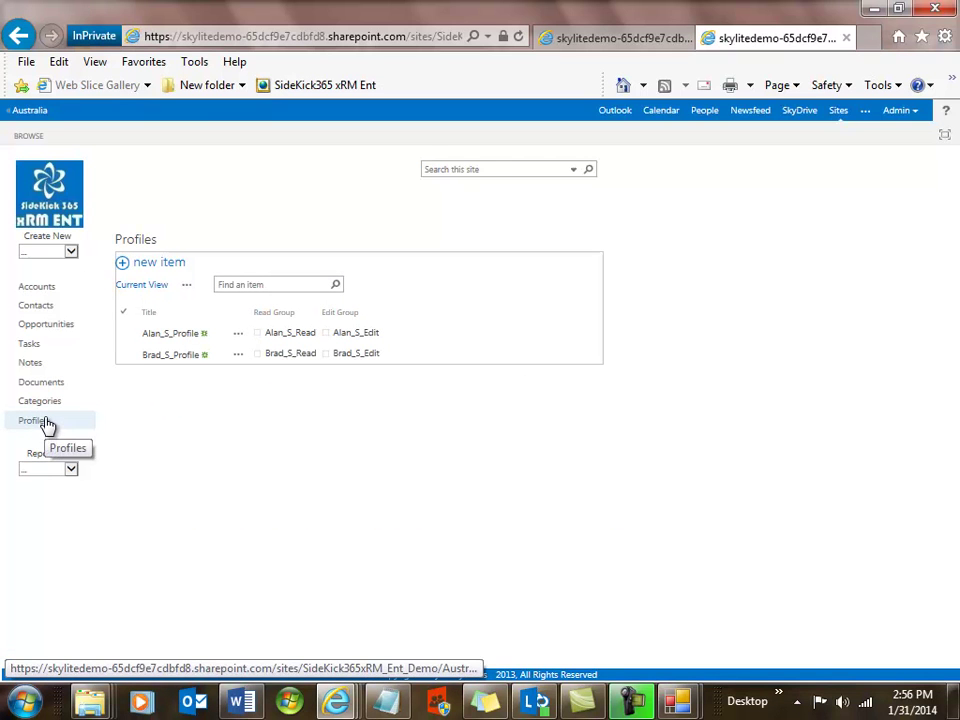
pyautogui.click(197, 37)
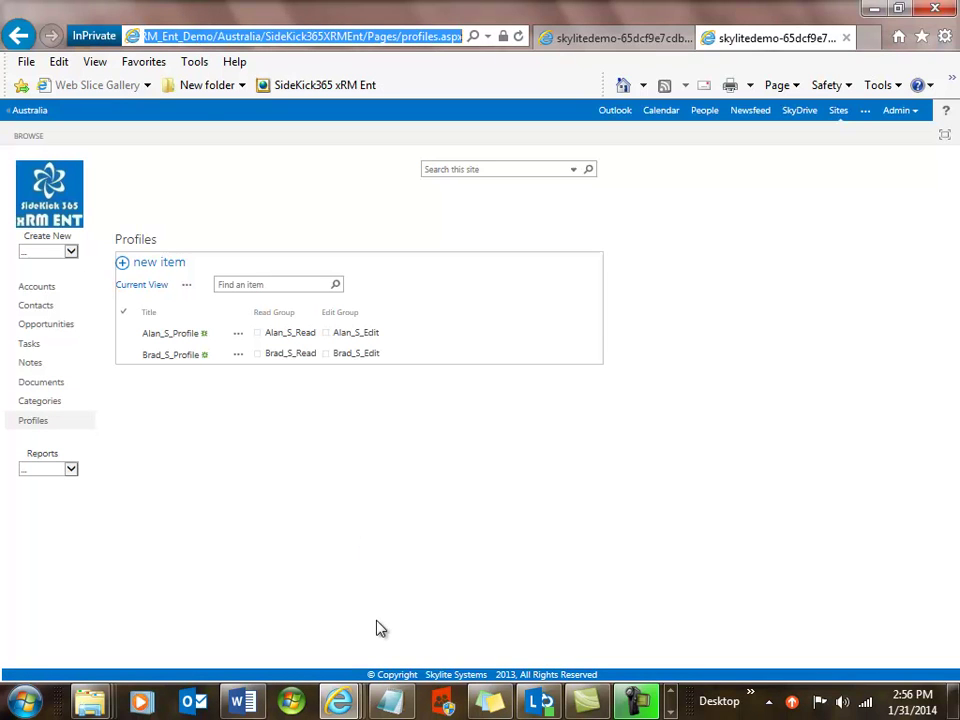
# - Paste the Profiles page address into Notepad in place of the old URL
pyautogui.hotkey('alt', 'Tab')
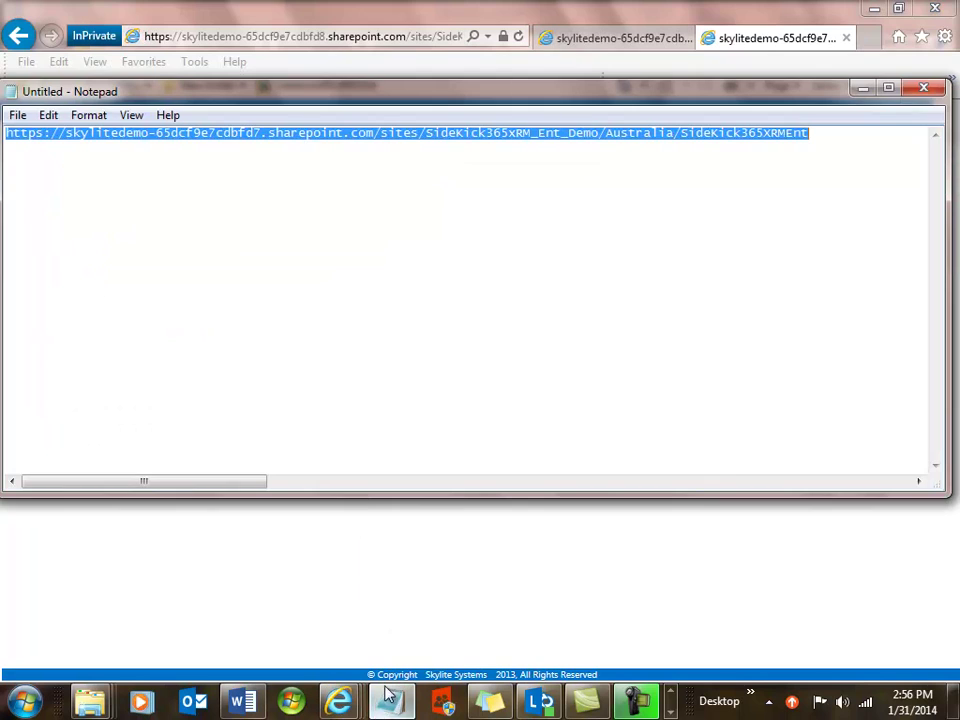
pyautogui.press('Delete')
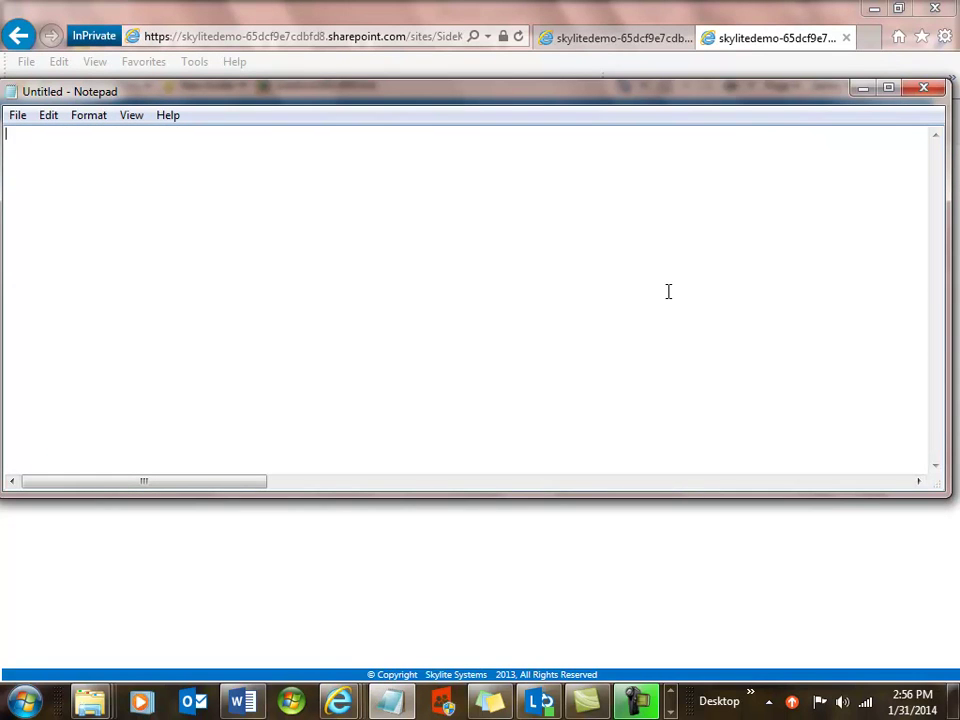
pyautogui.hotkey('ctrl', 'v')
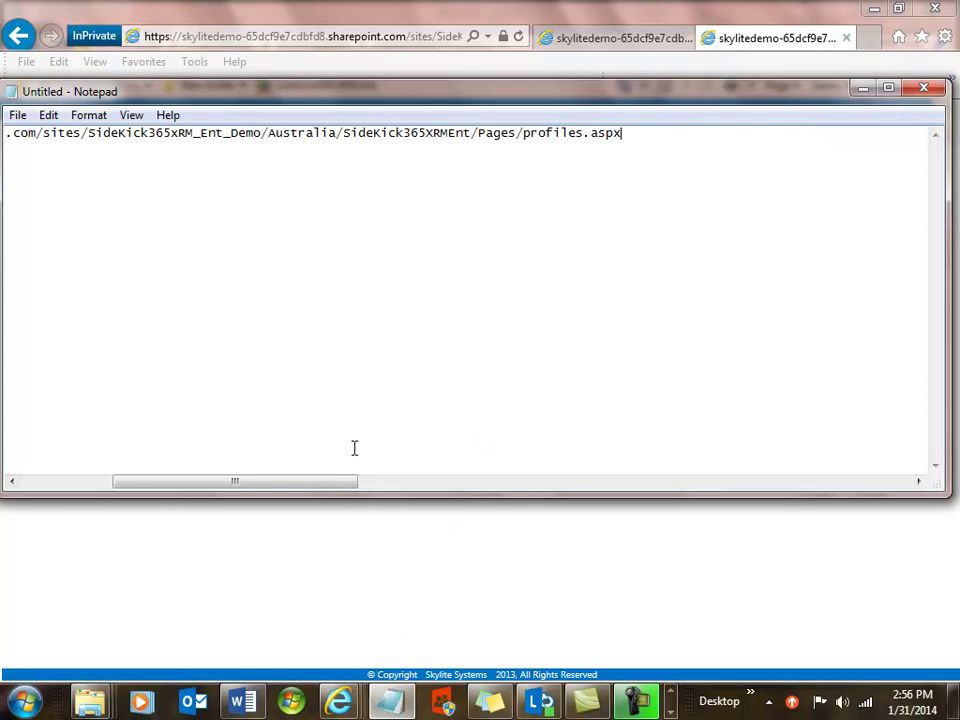
pyautogui.moveTo(330, 487); pyautogui.dragTo(113, 469)
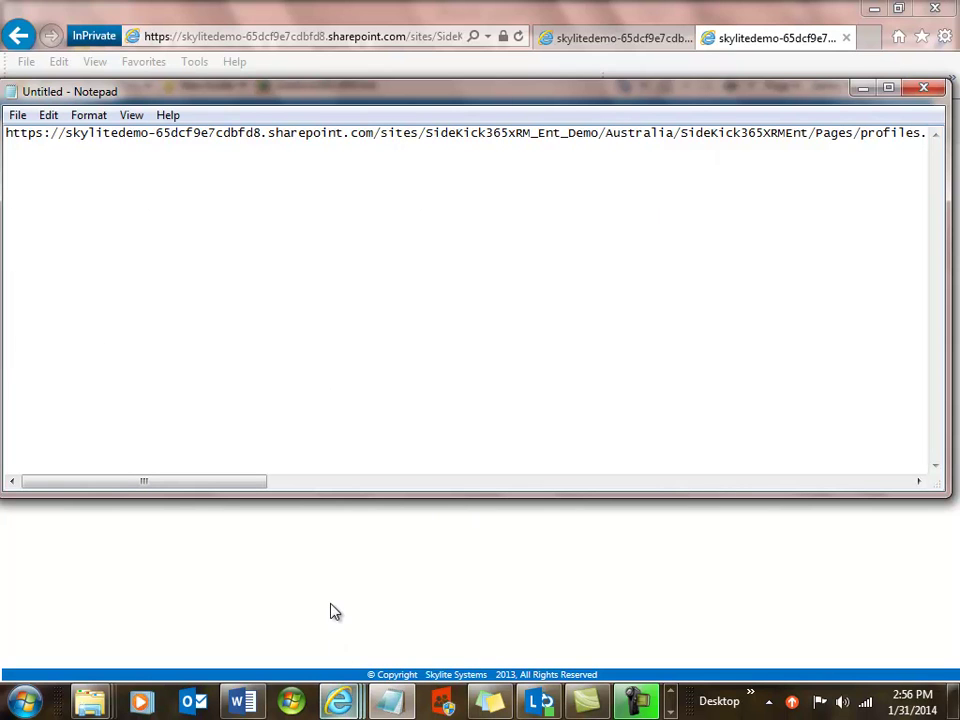
# - Go back to the site's home dashboard in SharePoint and select its page address
pyautogui.click(340, 702)
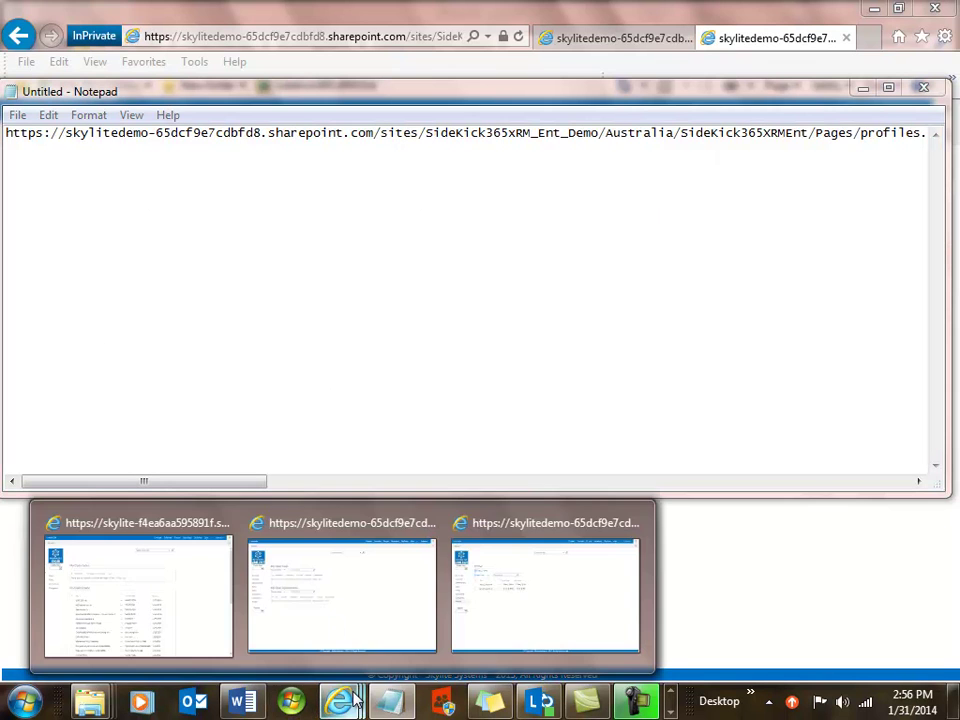
pyautogui.click(480, 613)
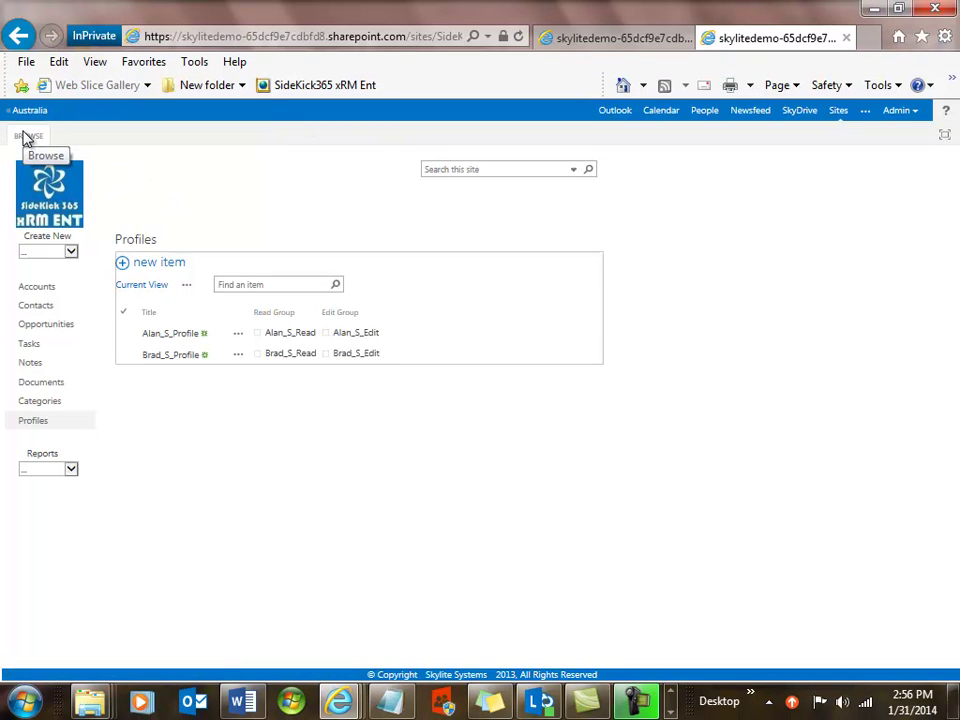
pyautogui.click(30, 188)
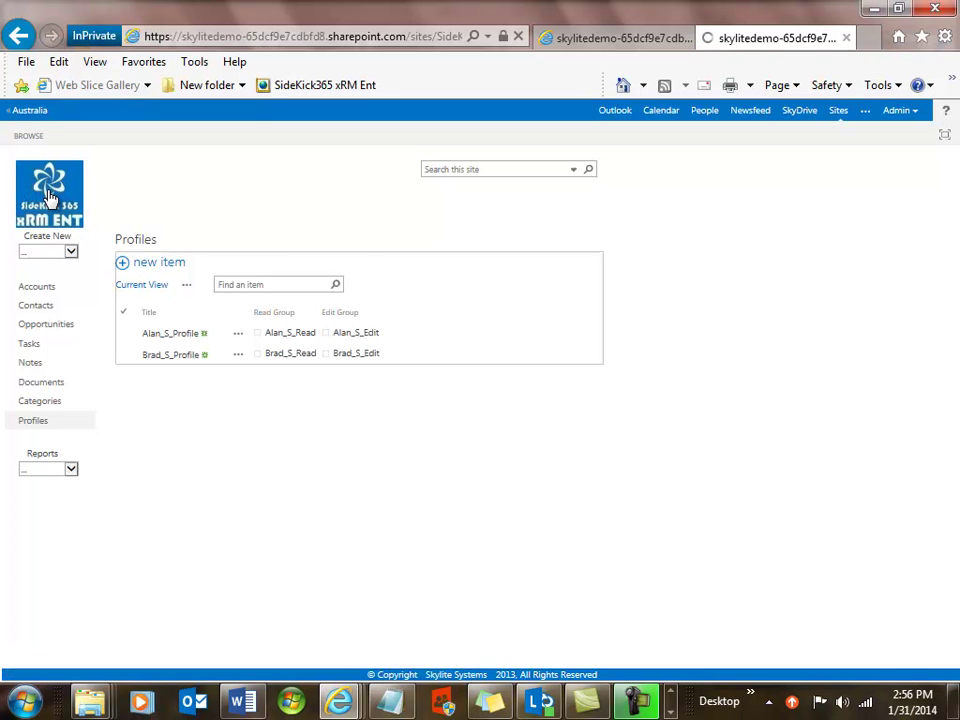
pyautogui.click(177, 37)
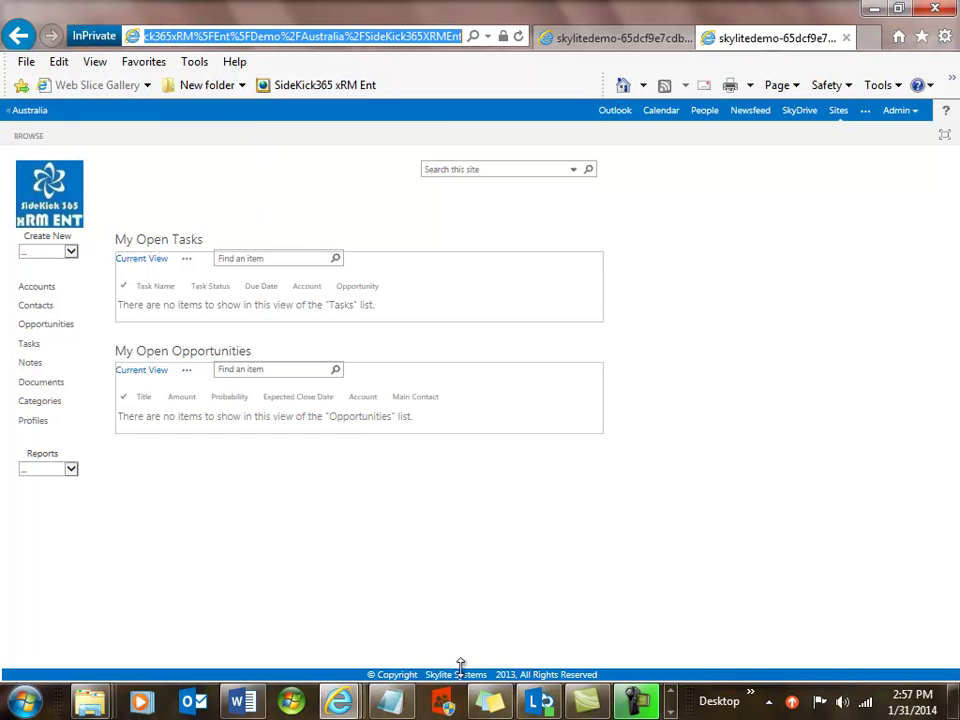
# - Replace the Notepad URL with the dashboard address, trim off Pages/Home.aspx, and select the result
pyautogui.click(392, 700)
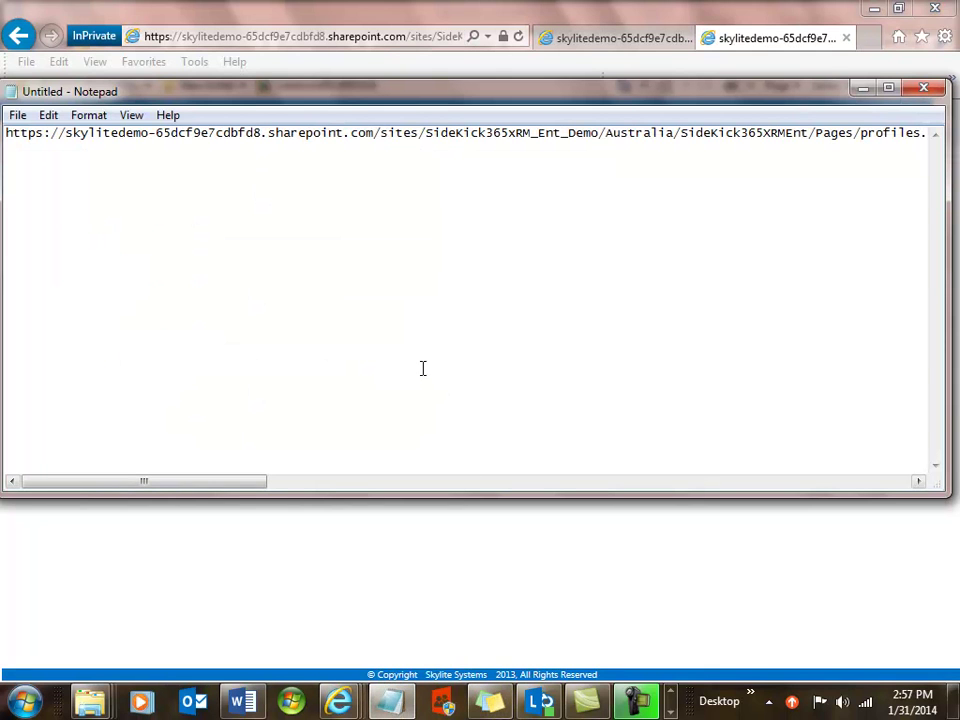
pyautogui.hotkey('ctrl', 'a')
pyautogui.hotkey('ctrl', 'c')
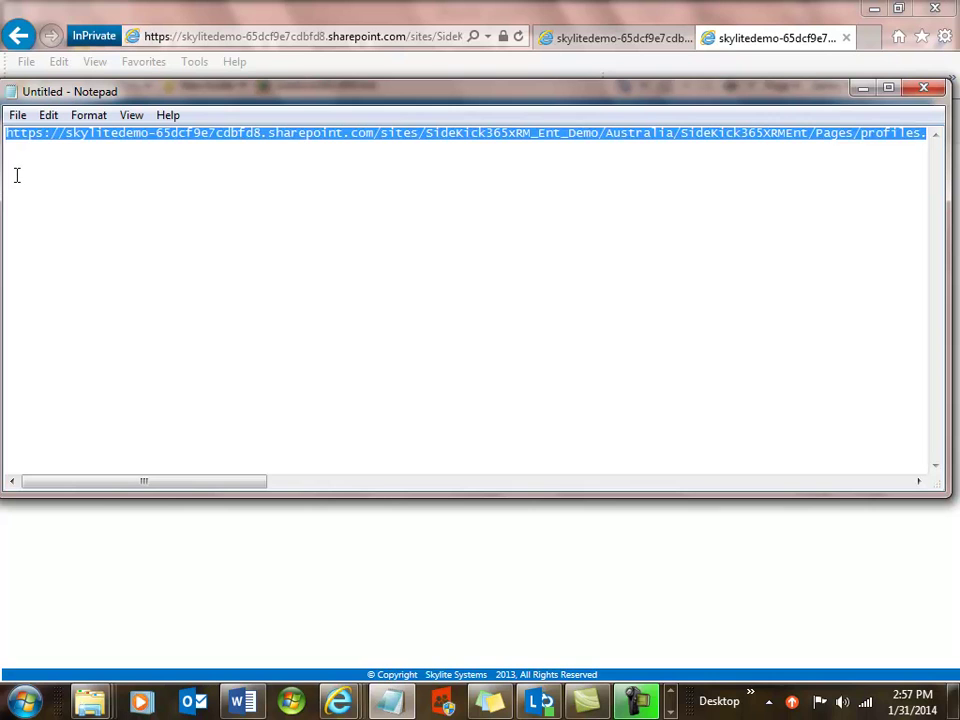
pyautogui.press('Delete')
pyautogui.hotkey('ctrl', 'v')
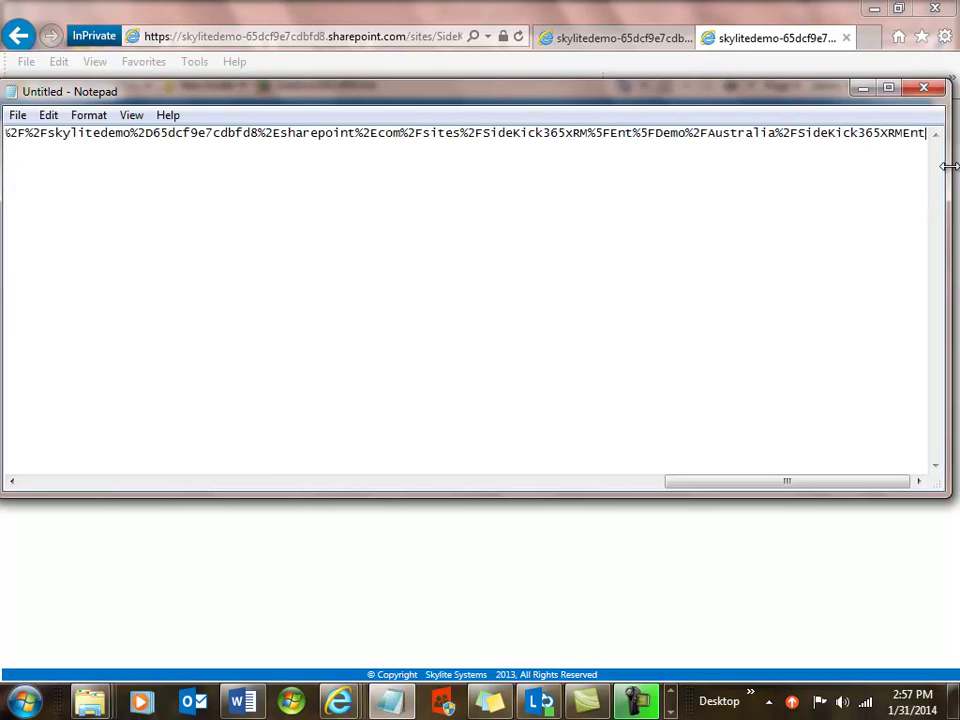
pyautogui.moveTo(926, 133); pyautogui.dragTo(816, 145)
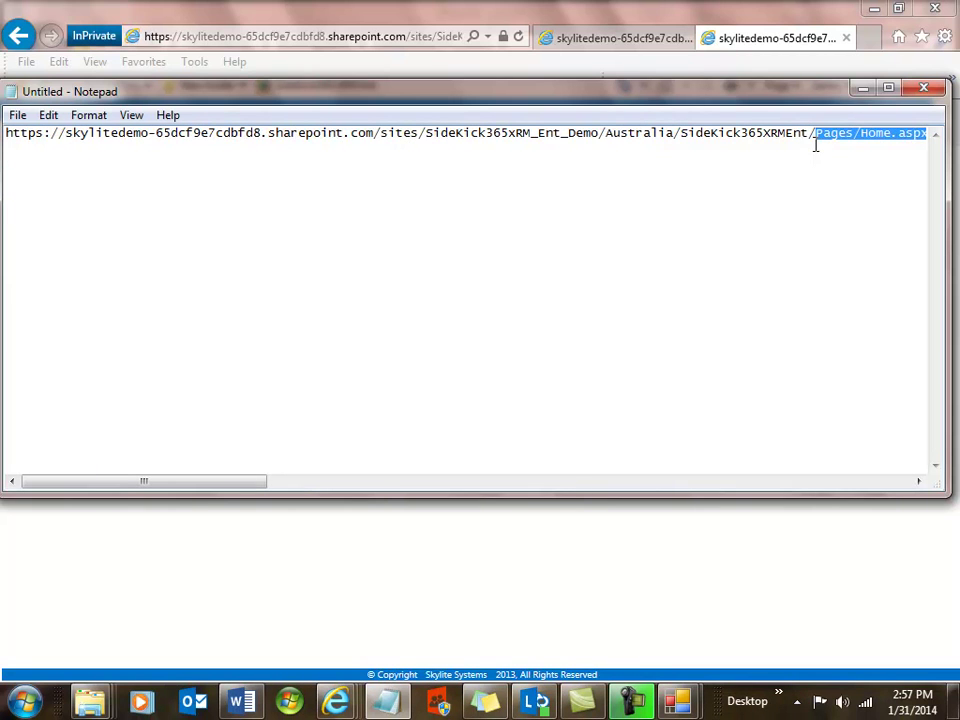
pyautogui.press('Delete')
pyautogui.moveTo(822, 134); pyautogui.dragTo(7, 132)
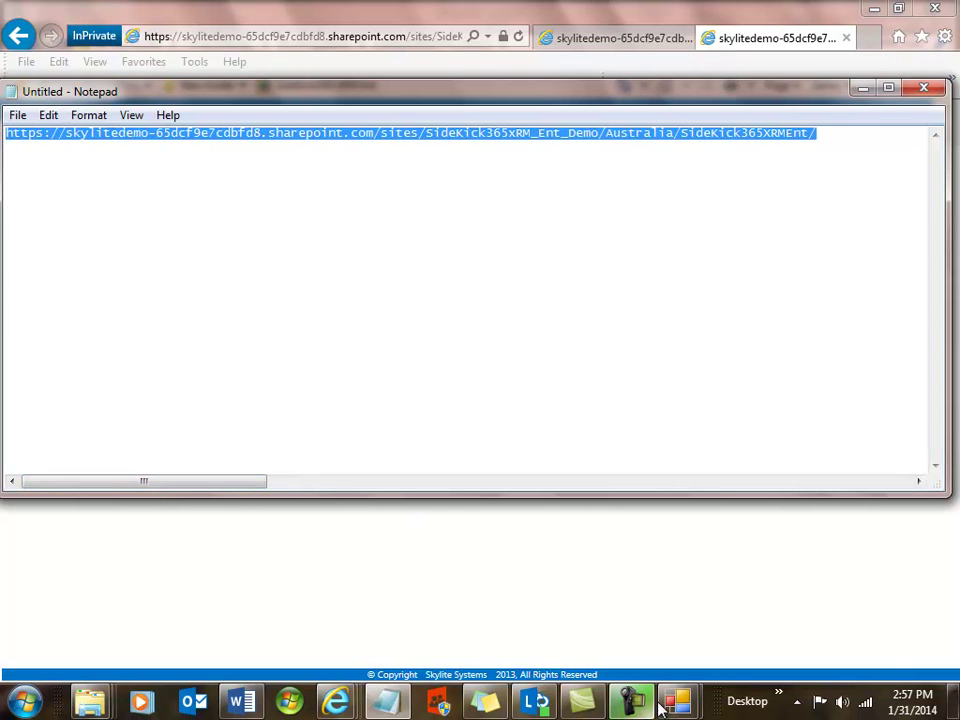
# - Paste the trimmed app URL into the import sign-in, enter the admin user ID and password, and sign in
pyautogui.moveTo(672, 706)
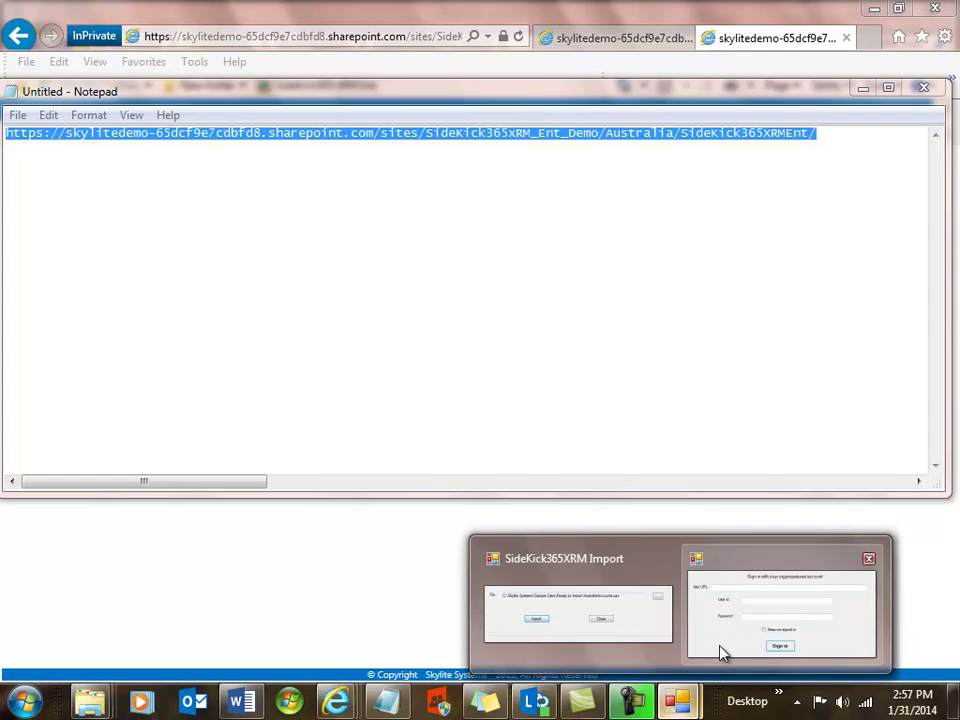
pyautogui.click(720, 648)
pyautogui.hotkey('ctrl', 'v')
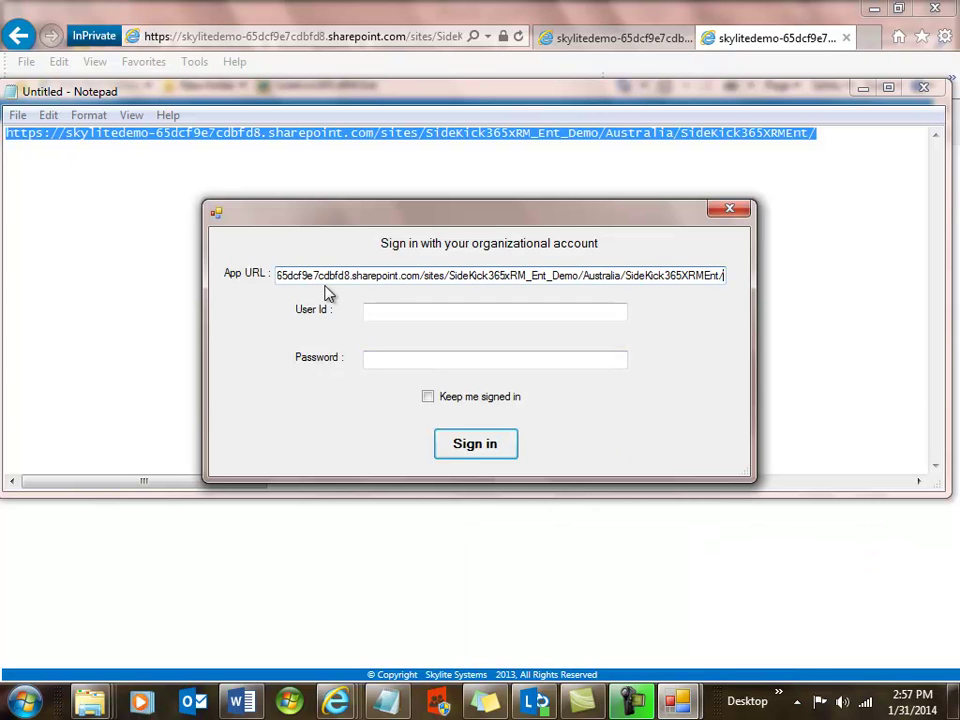
pyautogui.click(446, 311)
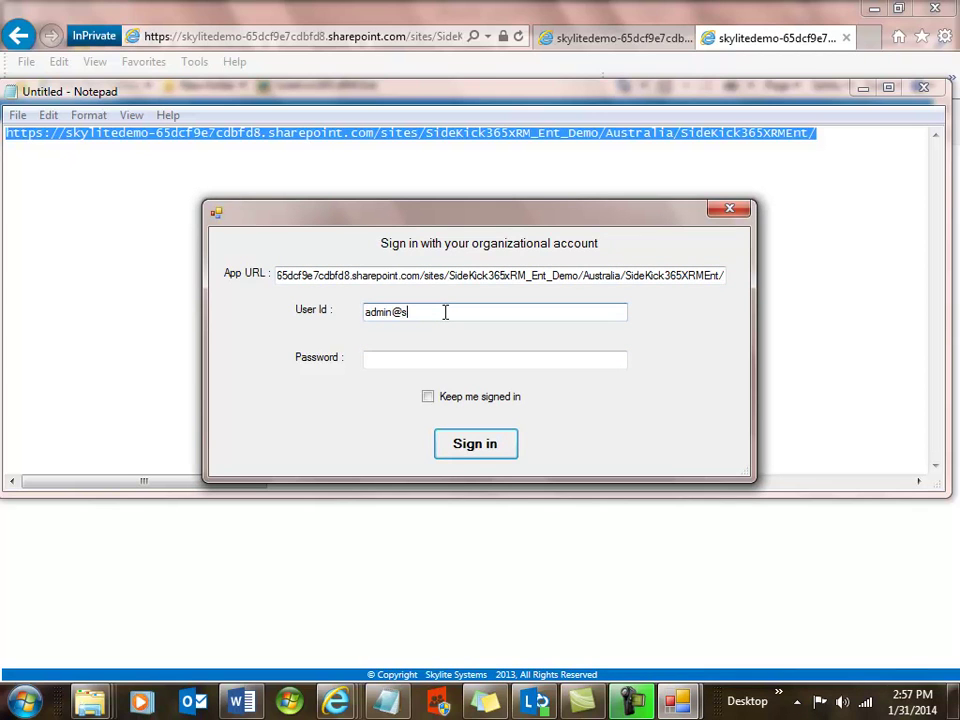
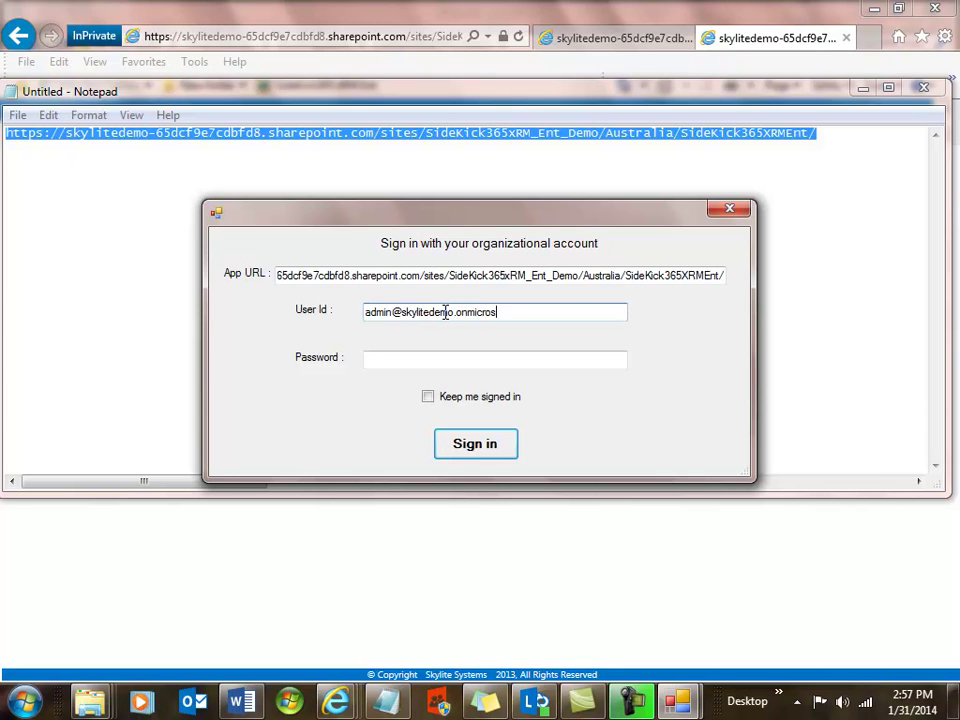
pyautogui.press('Tab')
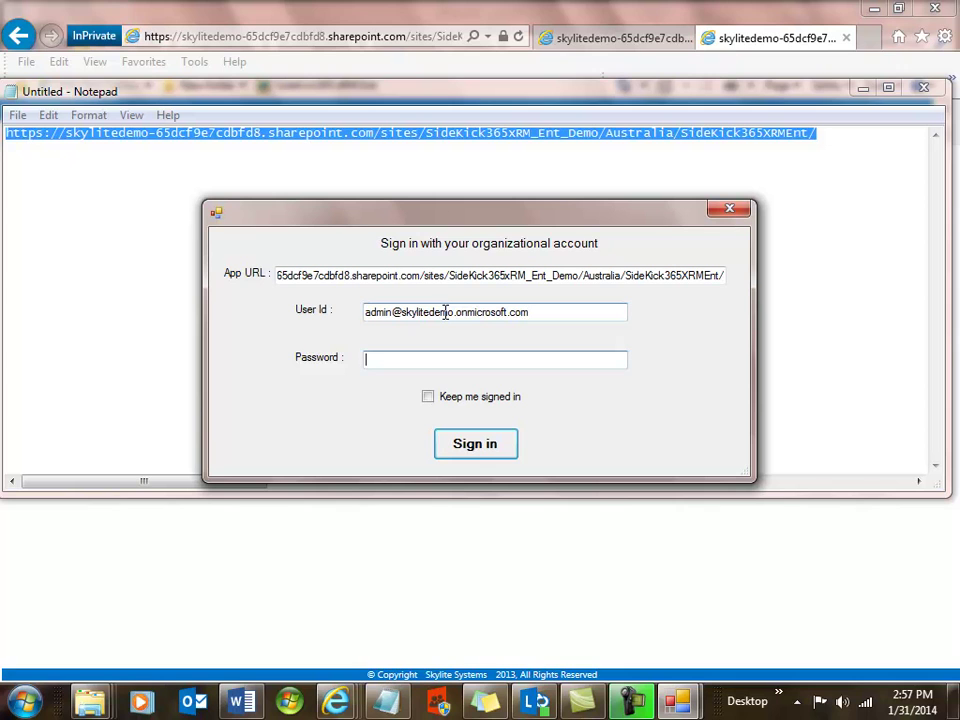
pyautogui.write('password')
pyautogui.click(477, 446)
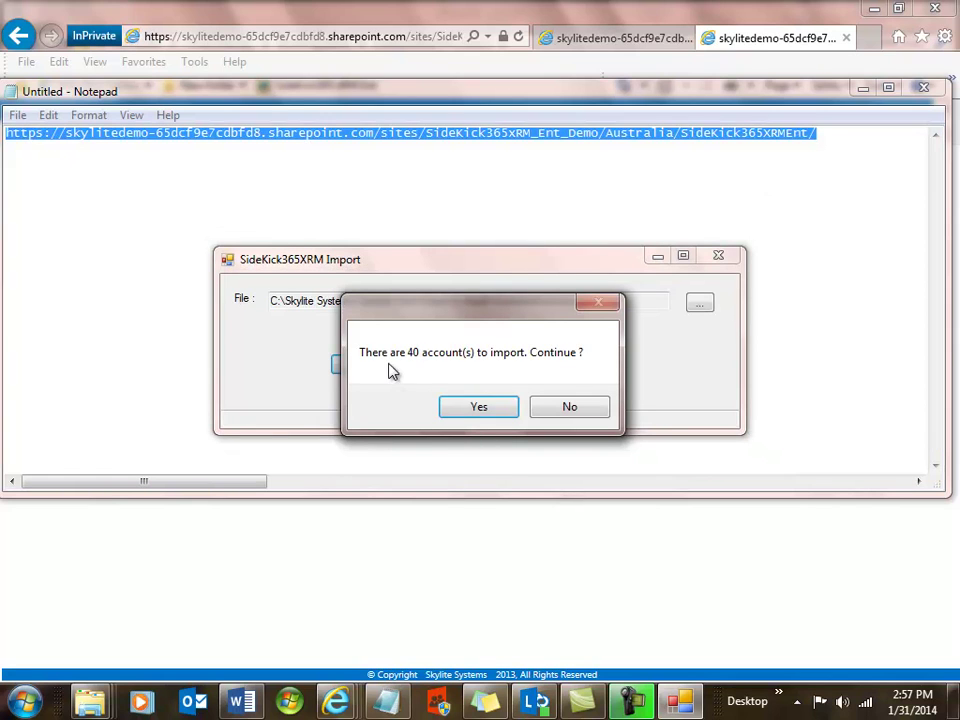
# - Confirm importing the 40 Australia accounts from AustraliaAccounts.csv
pyautogui.click(465, 409)
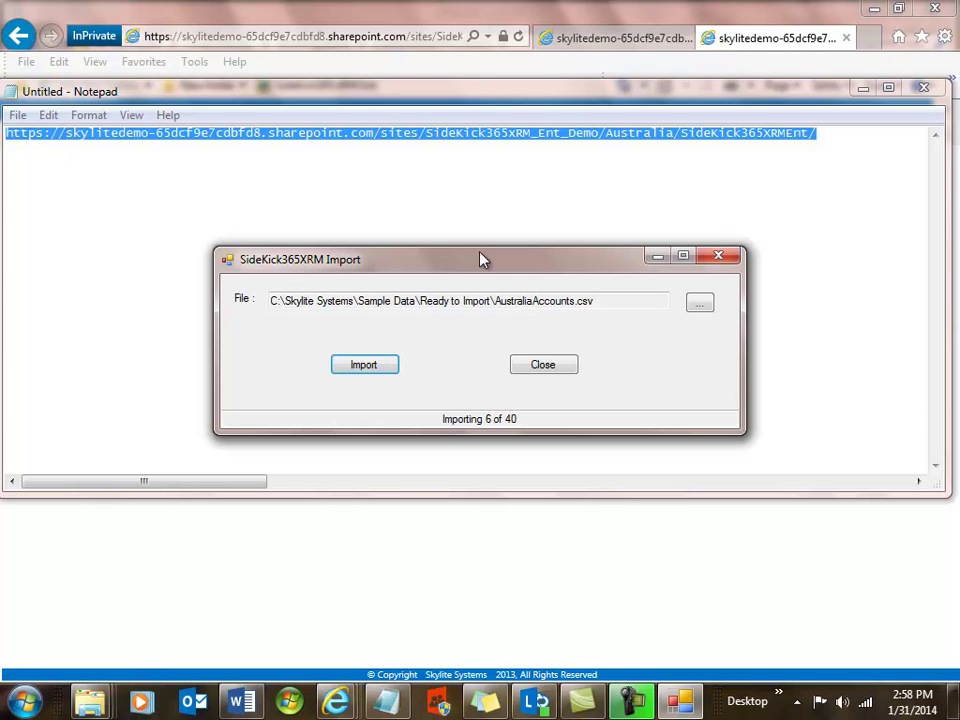
# - Open the imported AVEM Pty Ltd account from Accounts and briefly expand its Main Contact panel
pyautogui.moveTo(338, 712)
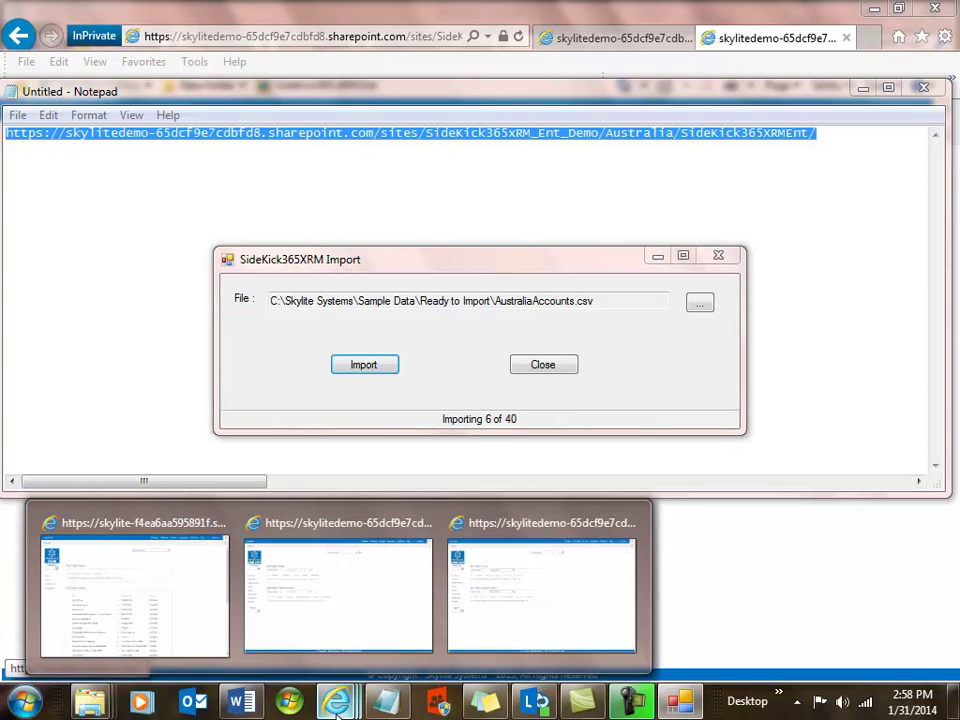
pyautogui.click(480, 620)
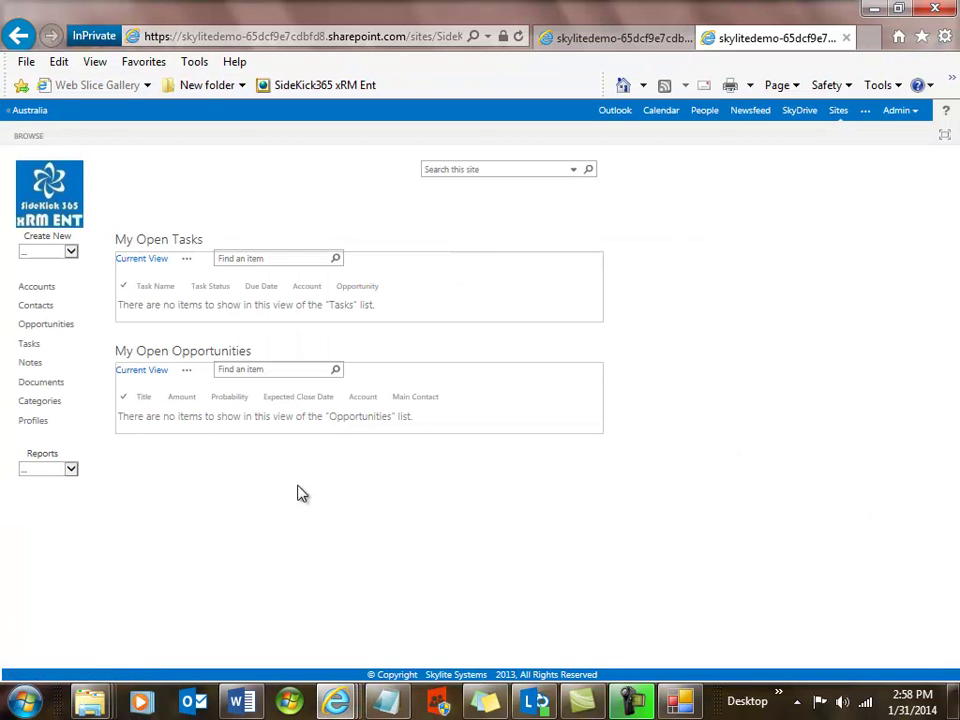
pyautogui.click(40, 289)
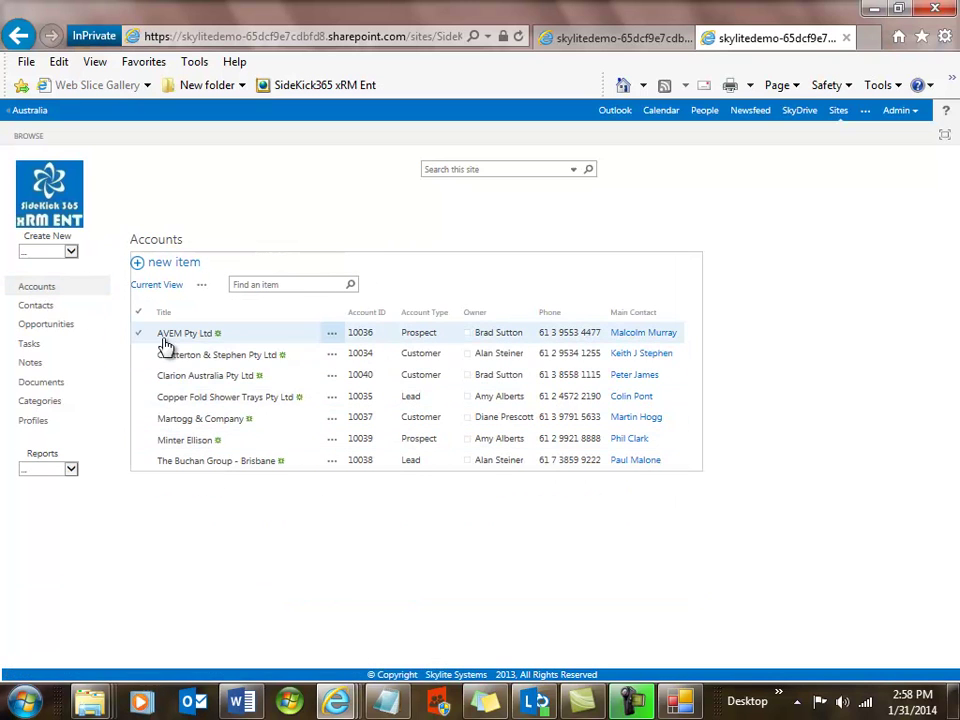
pyautogui.click(170, 340)
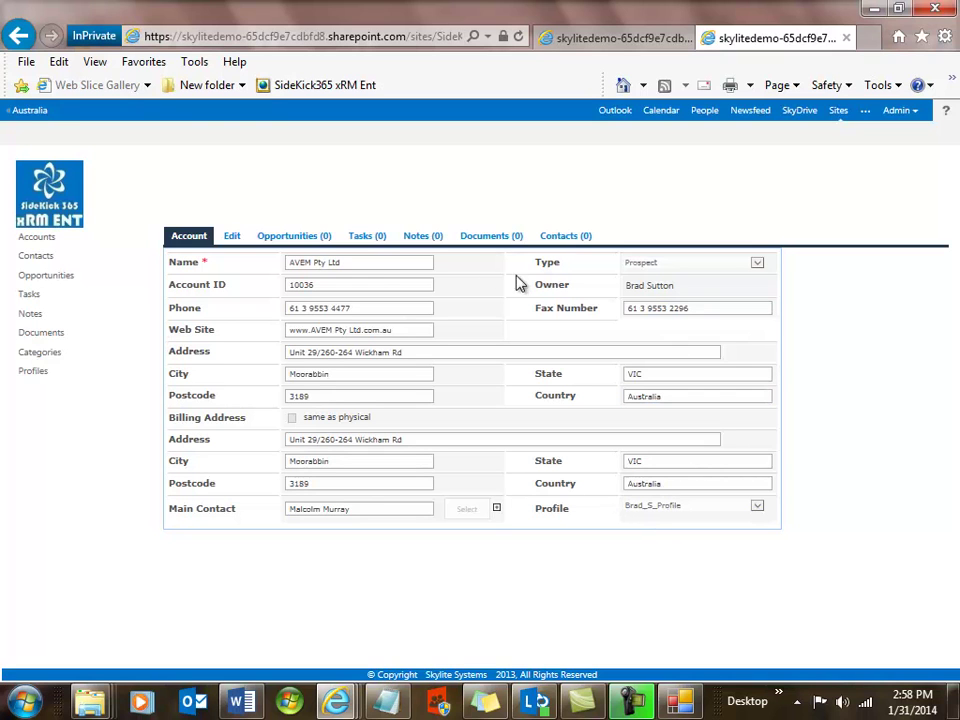
pyautogui.click(496, 509)
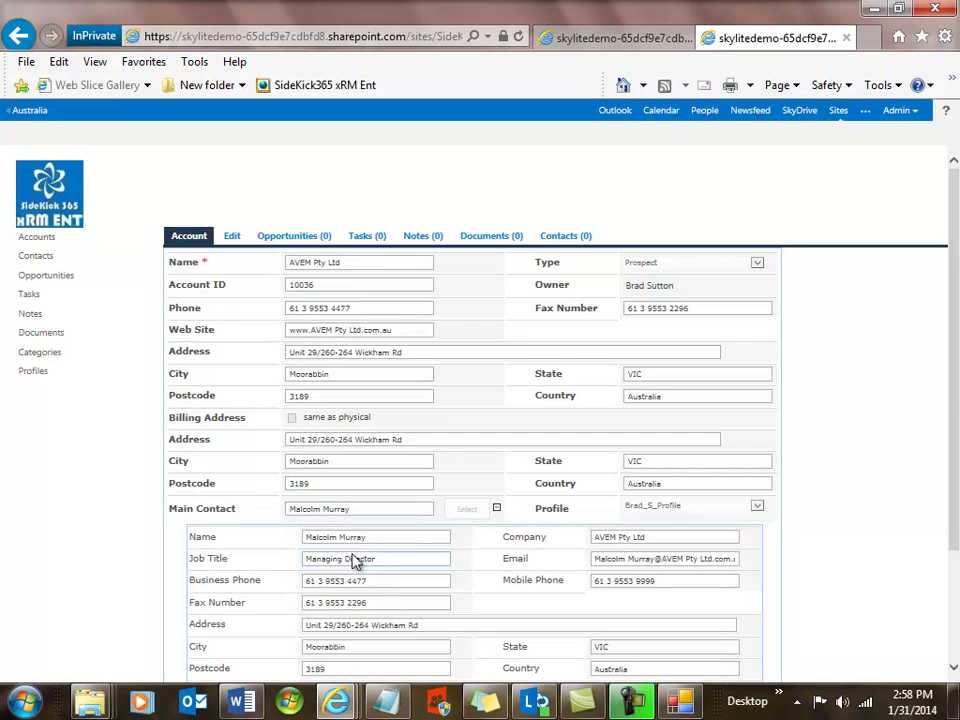
pyautogui.click(496, 509)
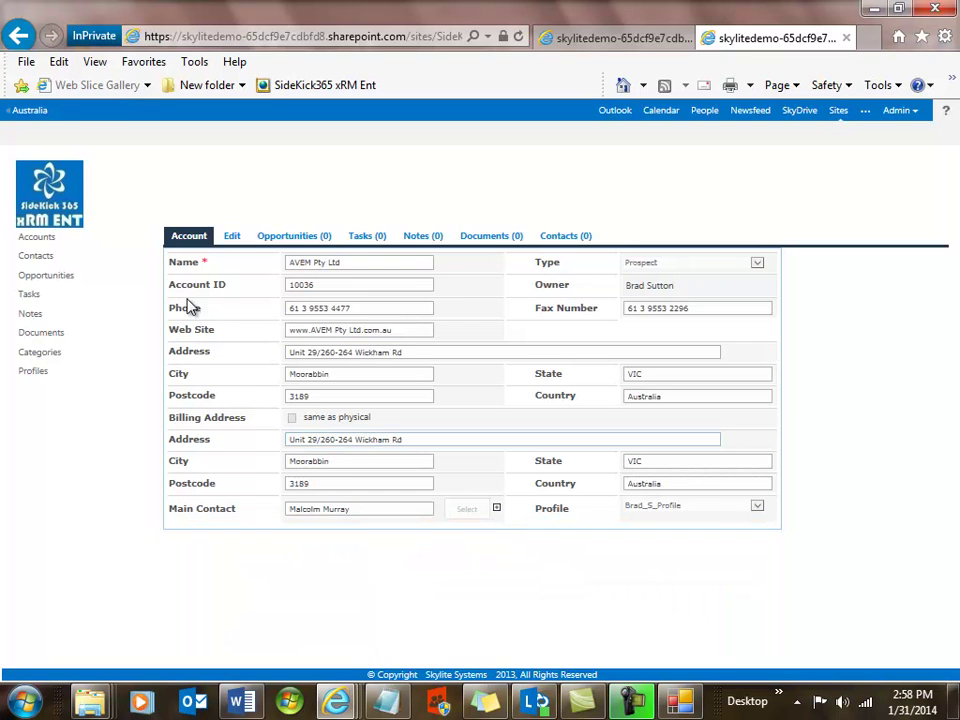
# - View the first imported contact's record in Contacts, then return to the Accounts list
pyautogui.click(30, 257)
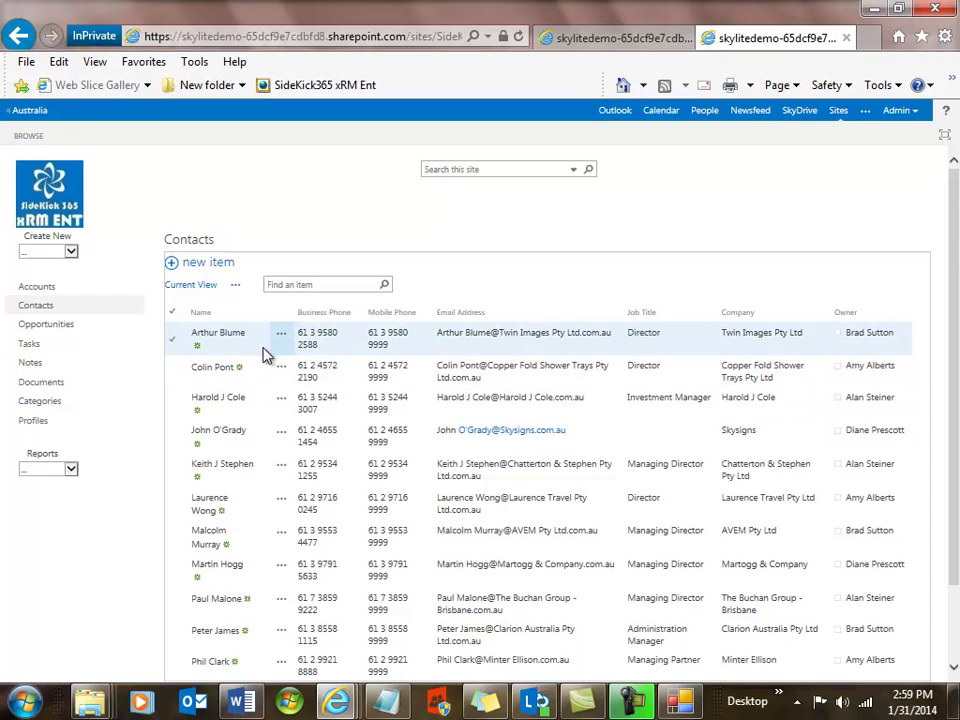
pyautogui.click(220, 342)
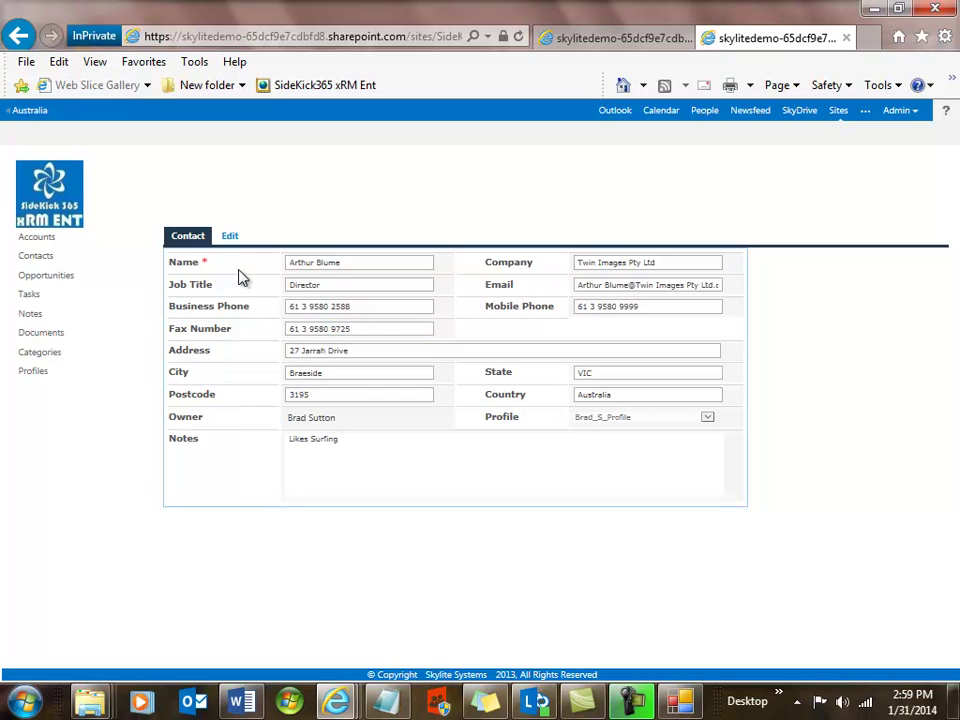
pyautogui.click(30, 243)
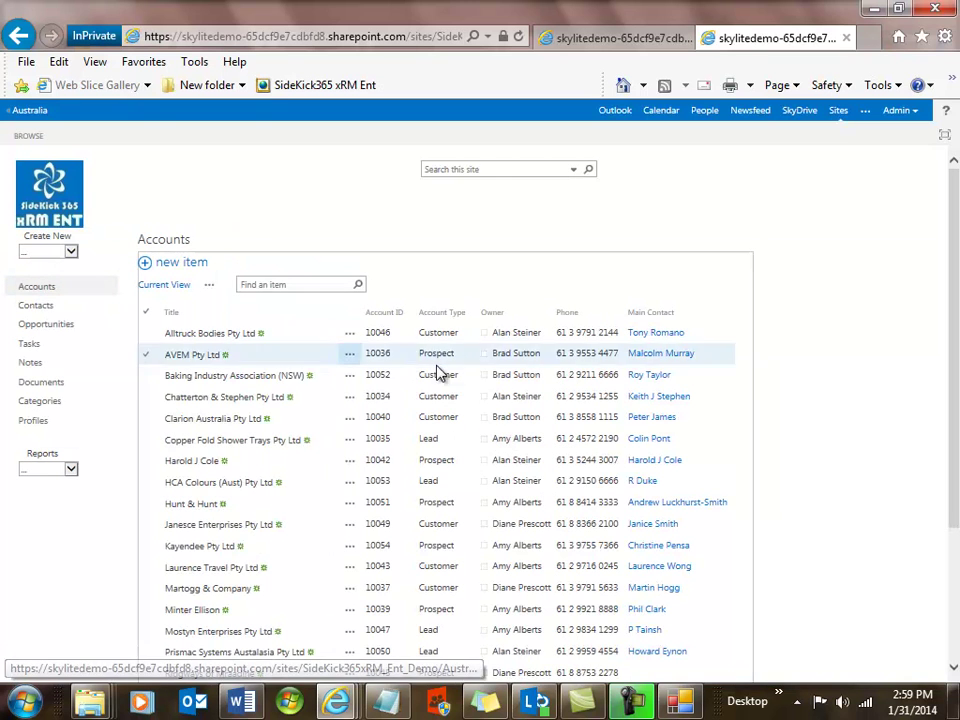
# - Check the empty Opportunities list, then check account import progress (25 of 40)
pyautogui.click(47, 336)
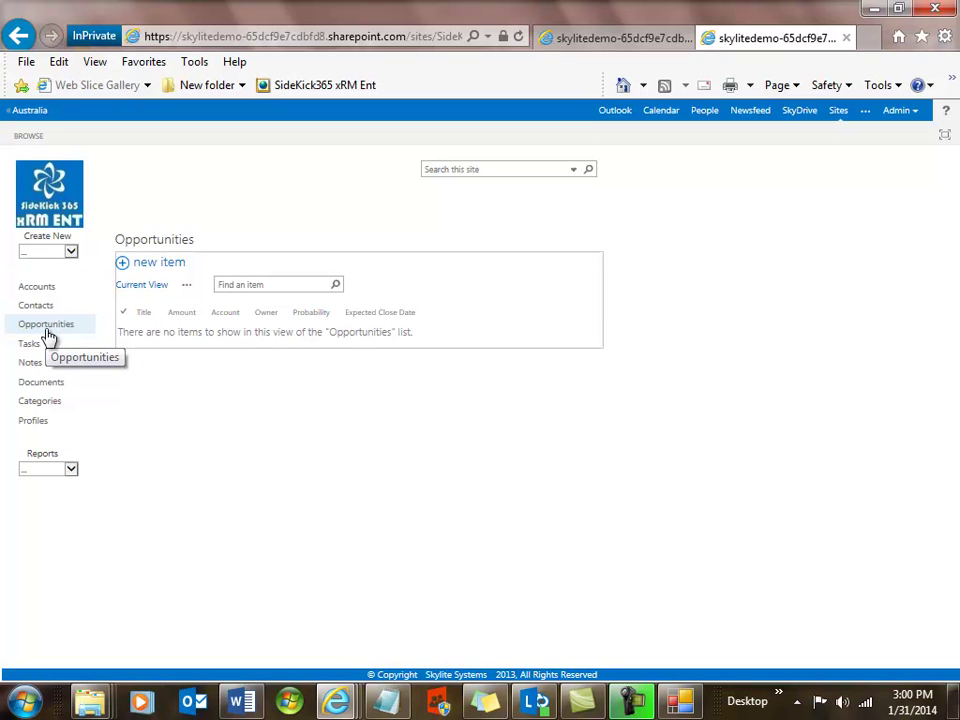
pyautogui.click(684, 704)
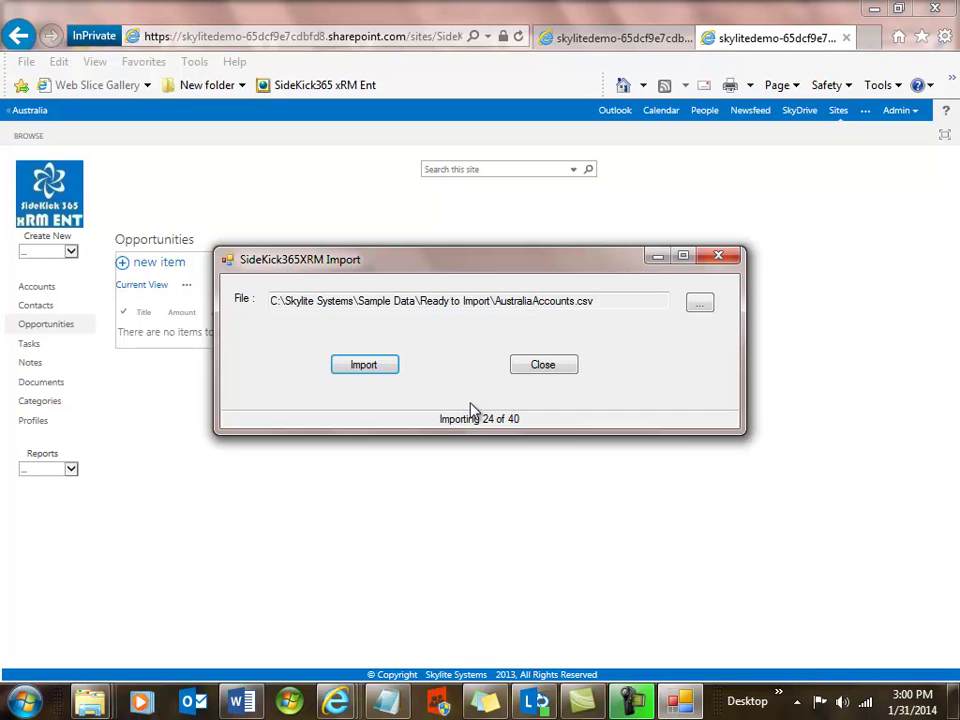
# - Let the import reach 40 of 40 accounts, dismiss the Done! notice, and browse for the next CSV
pyautogui.click(176, 197)
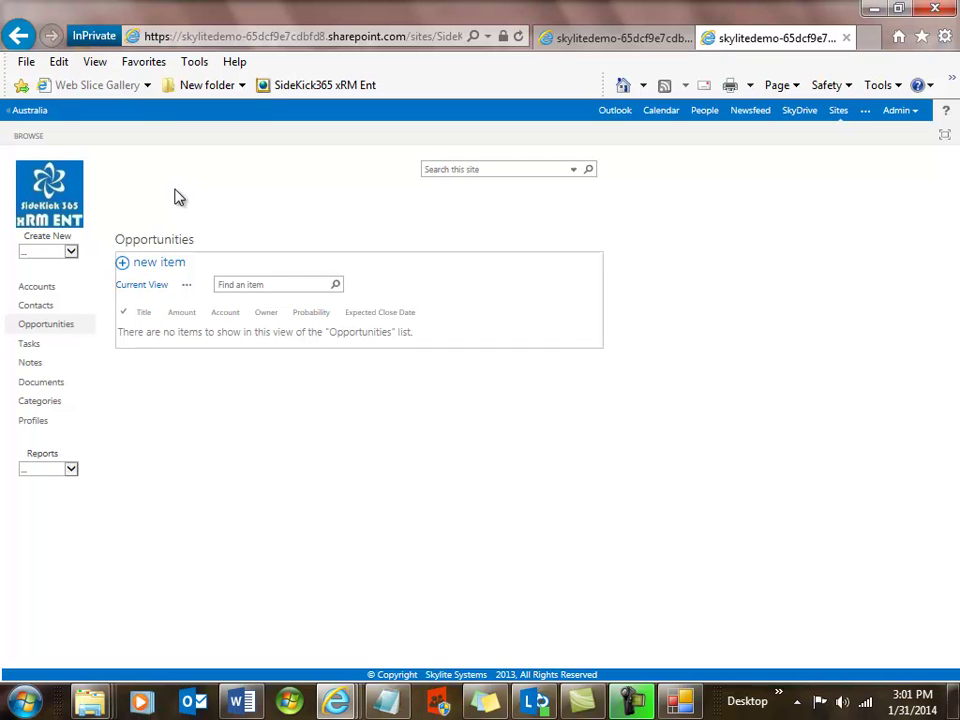
pyautogui.click(666, 706)
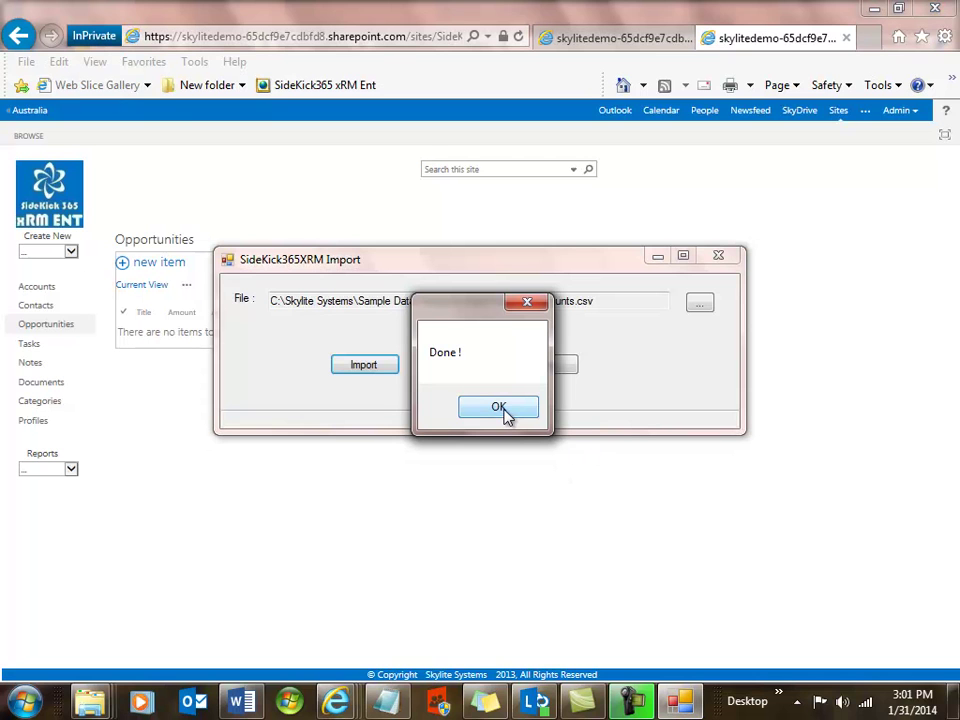
pyautogui.click(500, 408)
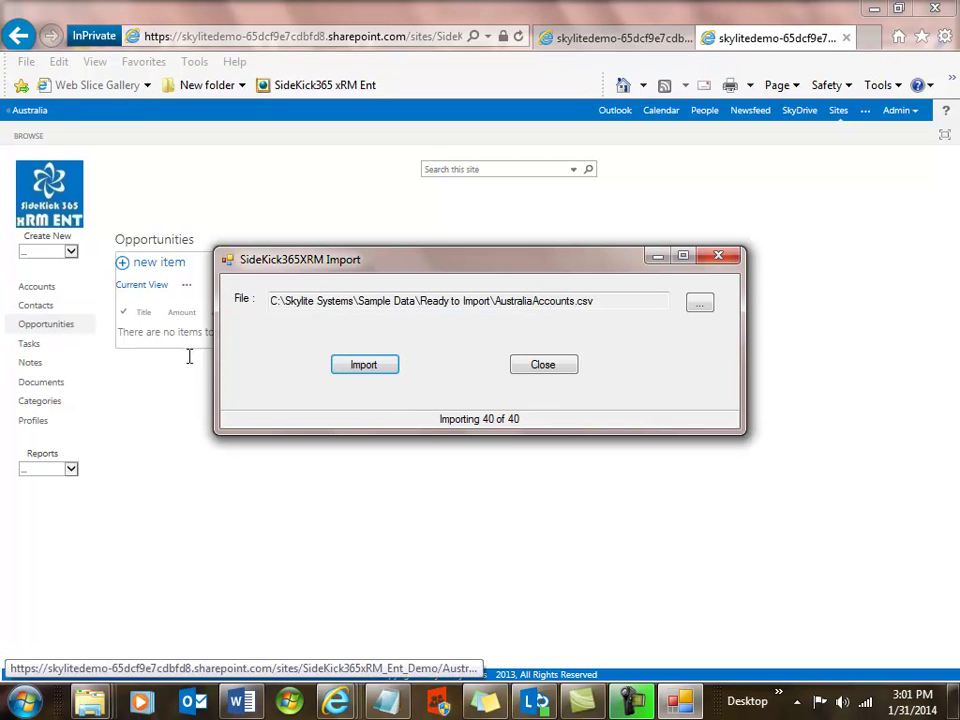
pyautogui.click(702, 310)
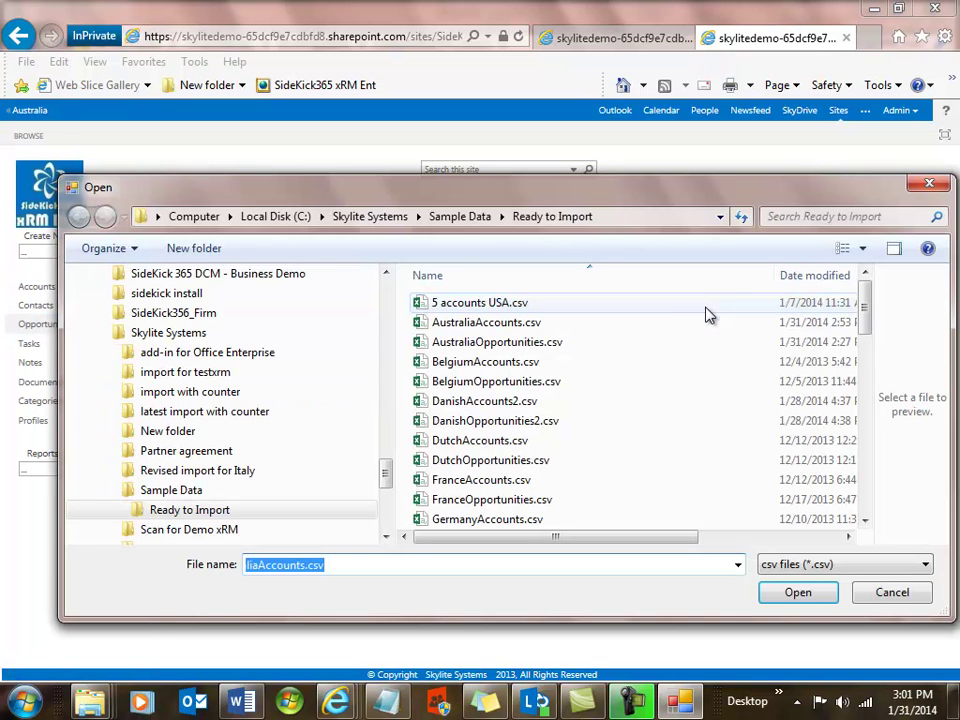
# - Load AustraliaOpportunities.csv as the import file and start the import
pyautogui.click(542, 343)
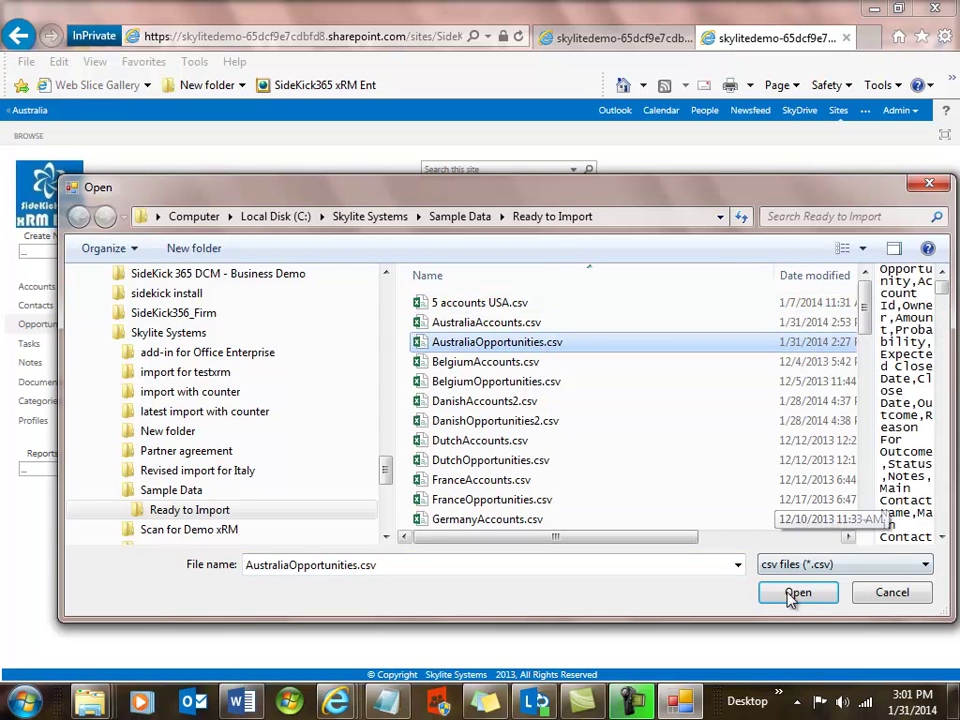
pyautogui.click(795, 594)
pyautogui.click(383, 364)
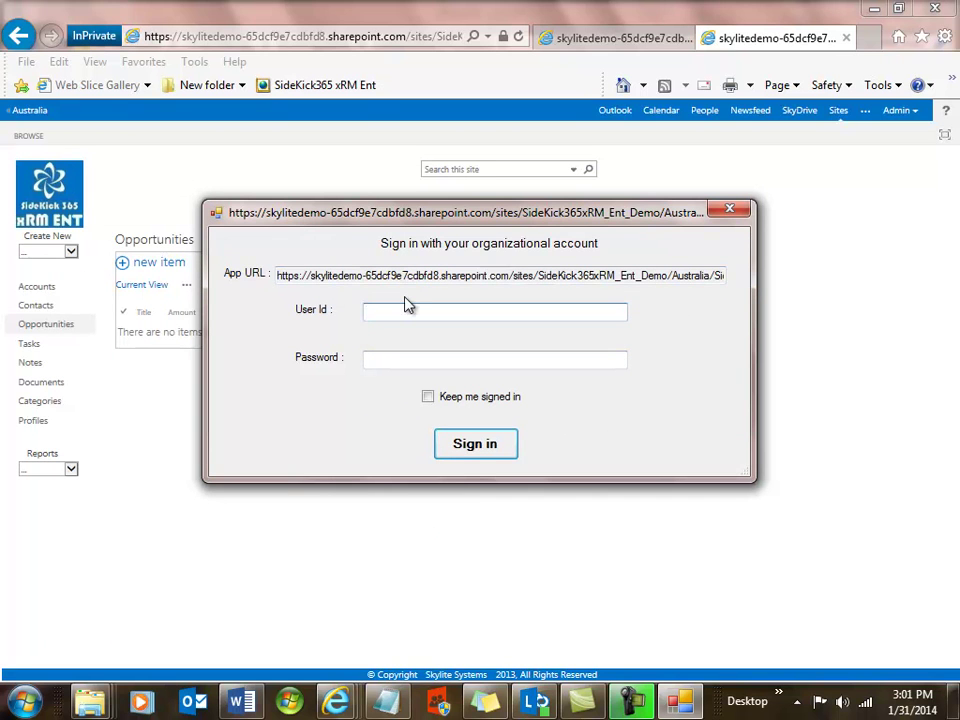
# - Sign in with the admin user ID and password, fixing a typo in the user ID
pyautogui.press('Tab')
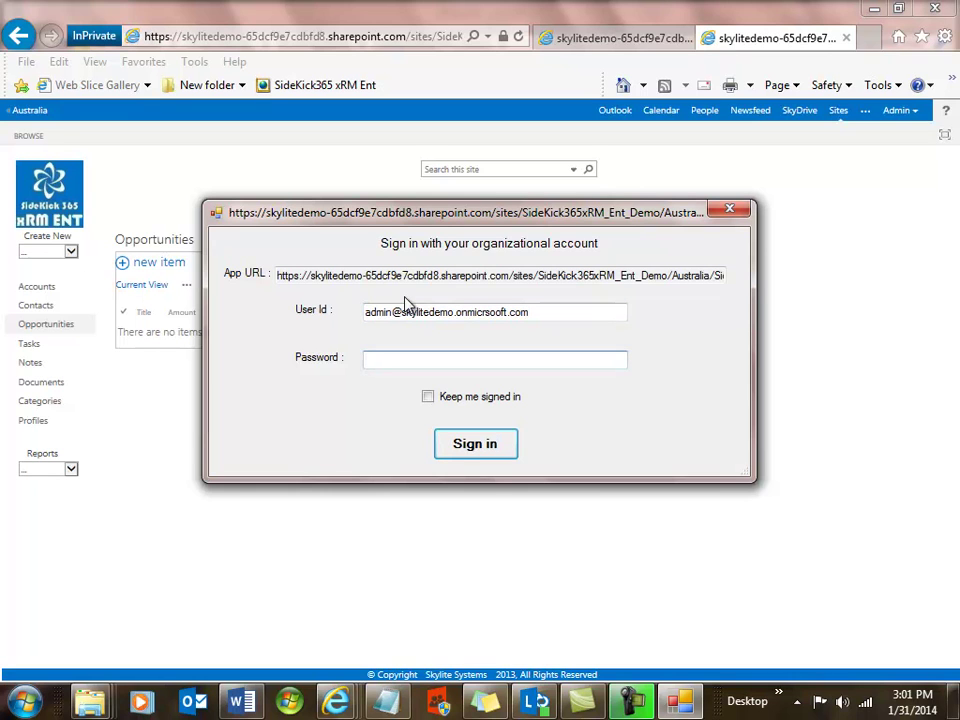
pyautogui.write('••••••••')
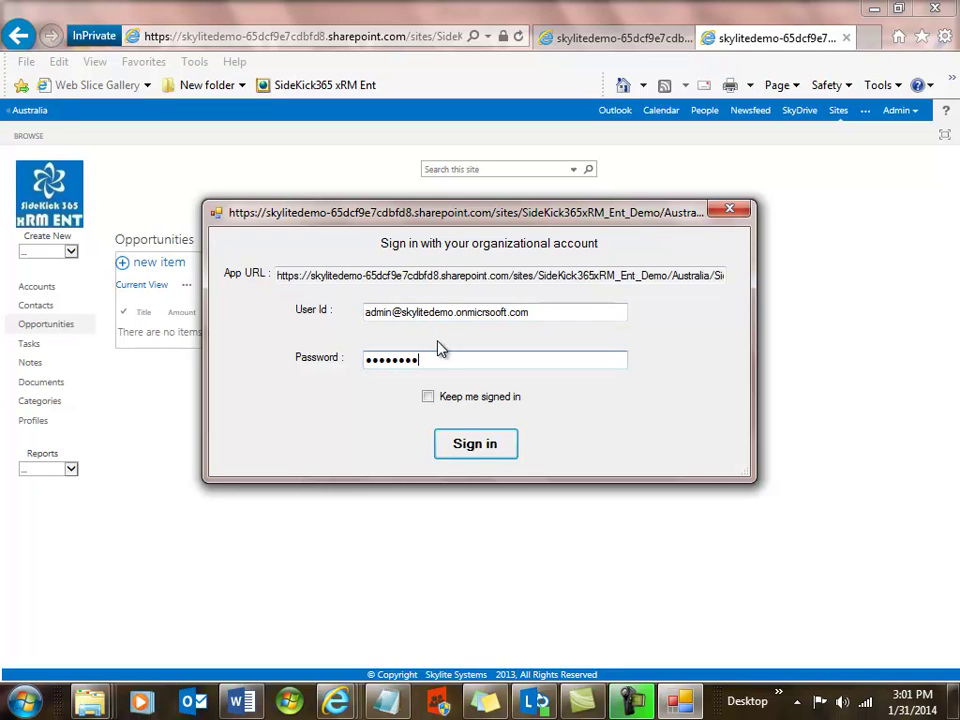
pyautogui.click(486, 314)
pyautogui.write('s')
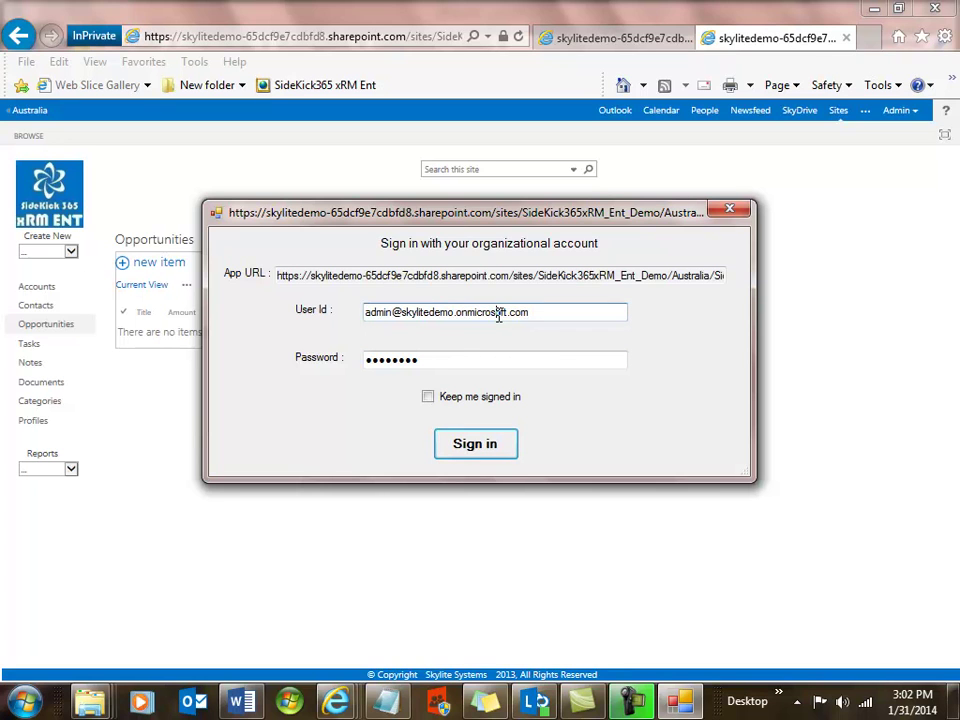
pyautogui.click(473, 449)
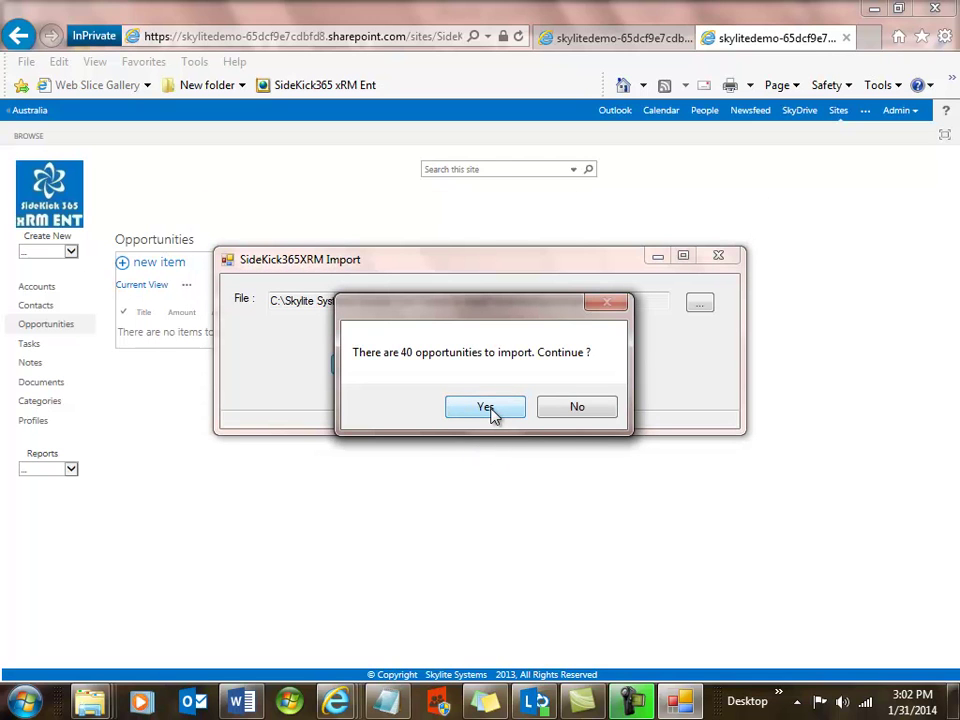
# - Start the 40-opportunity import and refresh to see 200 Wheel Bearings, 212 Muffler Housing, 224 Wheel Cylinders
pyautogui.click(487, 408)
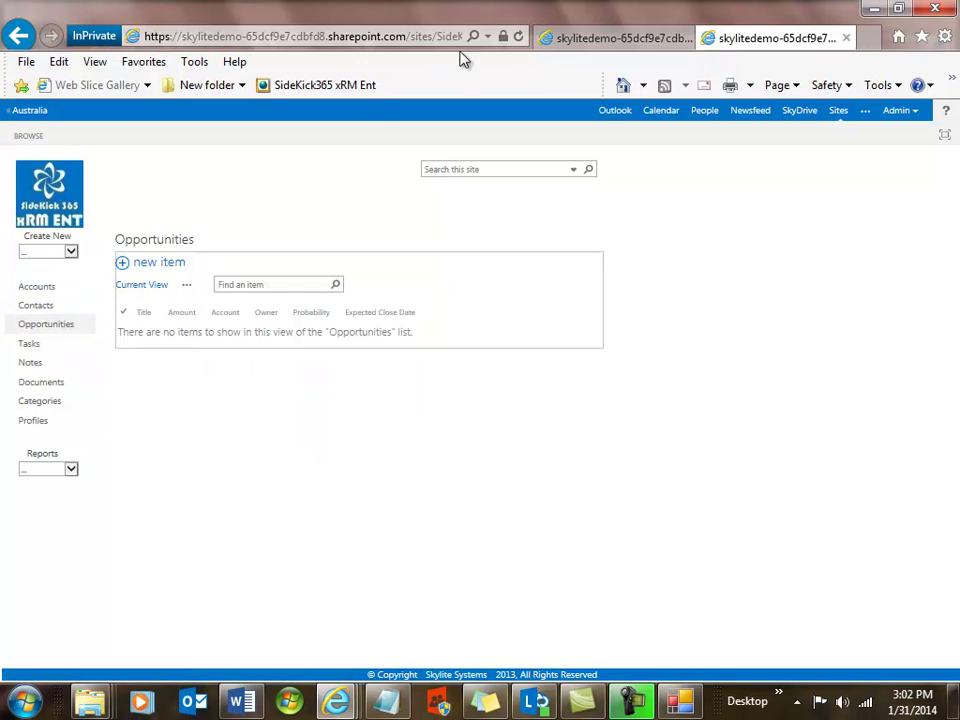
pyautogui.click(518, 36)
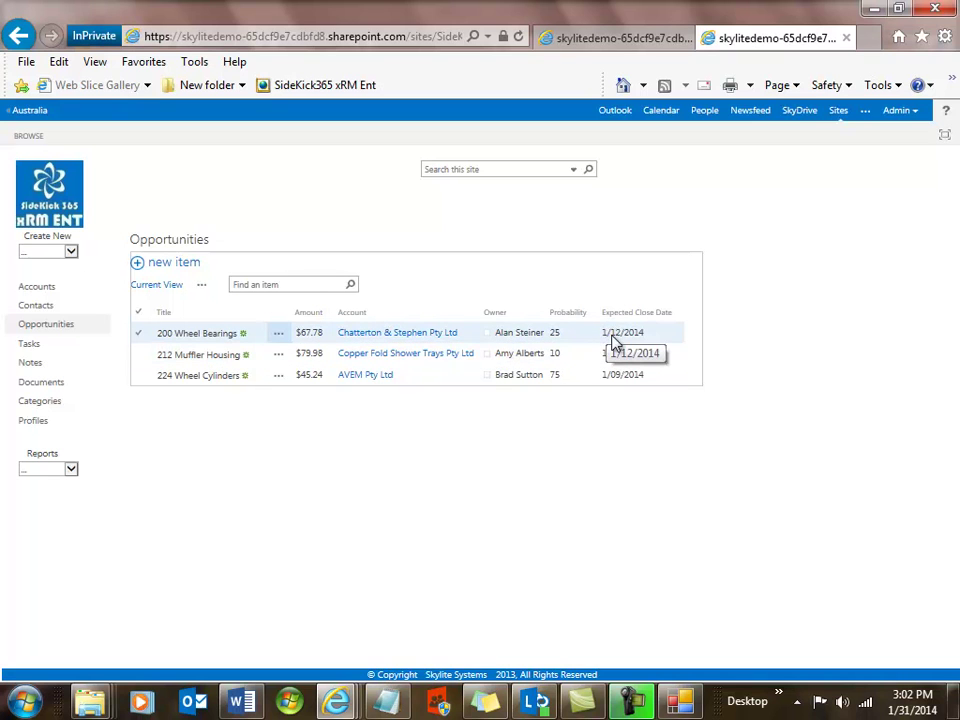
pyautogui.click(151, 388)
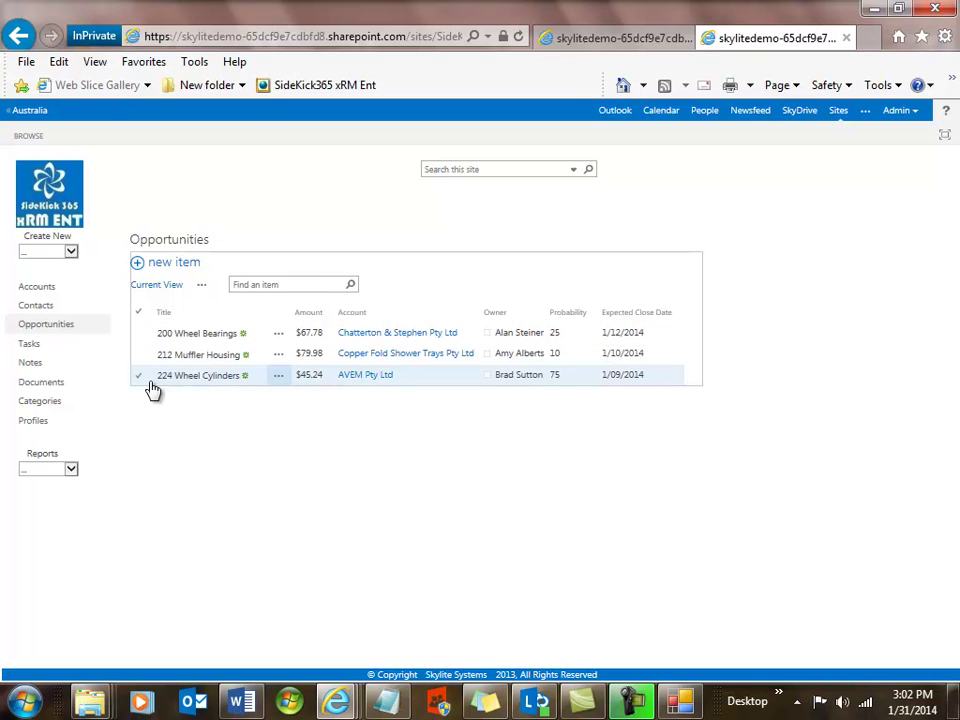
pyautogui.click(298, 333)
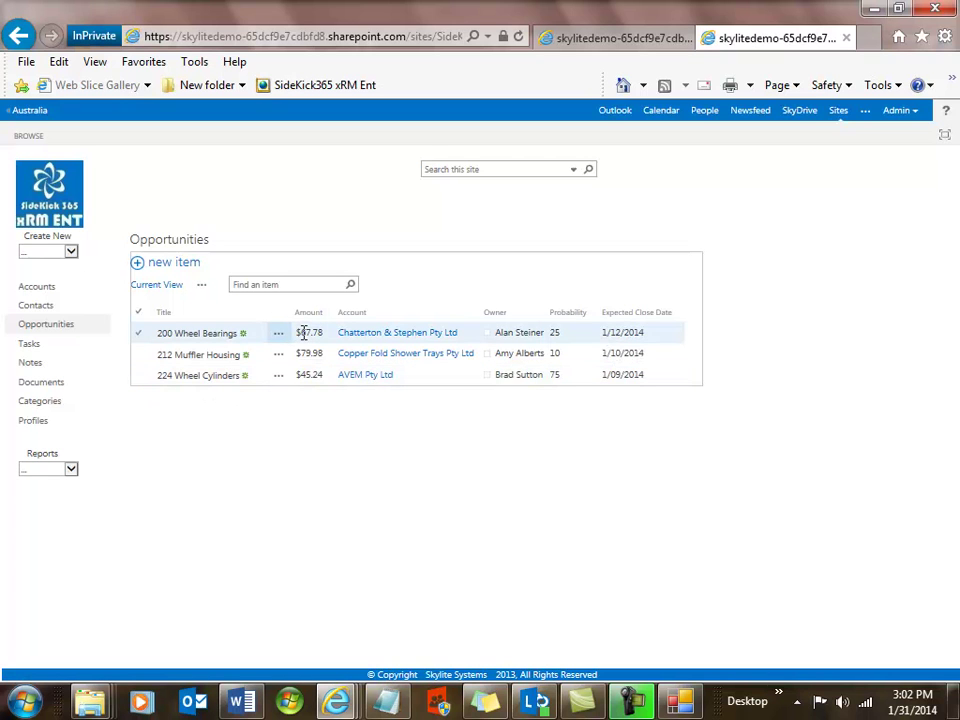
pyautogui.click(305, 335)
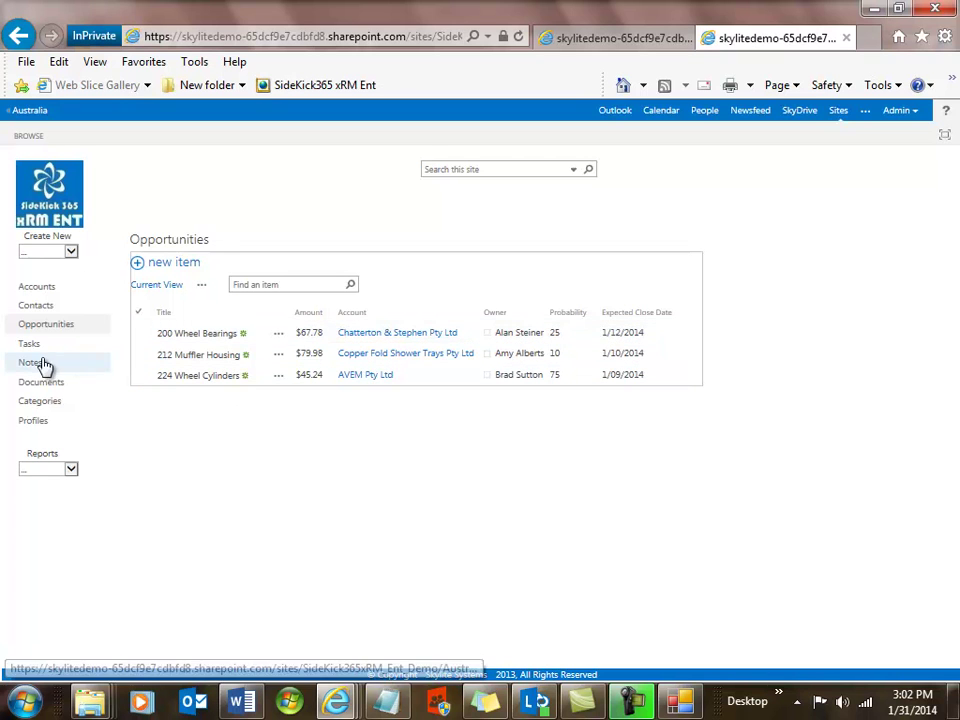
# - Browse Contacts and Accounts, then recheck Opportunities, now listing entries down to 380 Muffler Housing
pyautogui.click(36, 306)
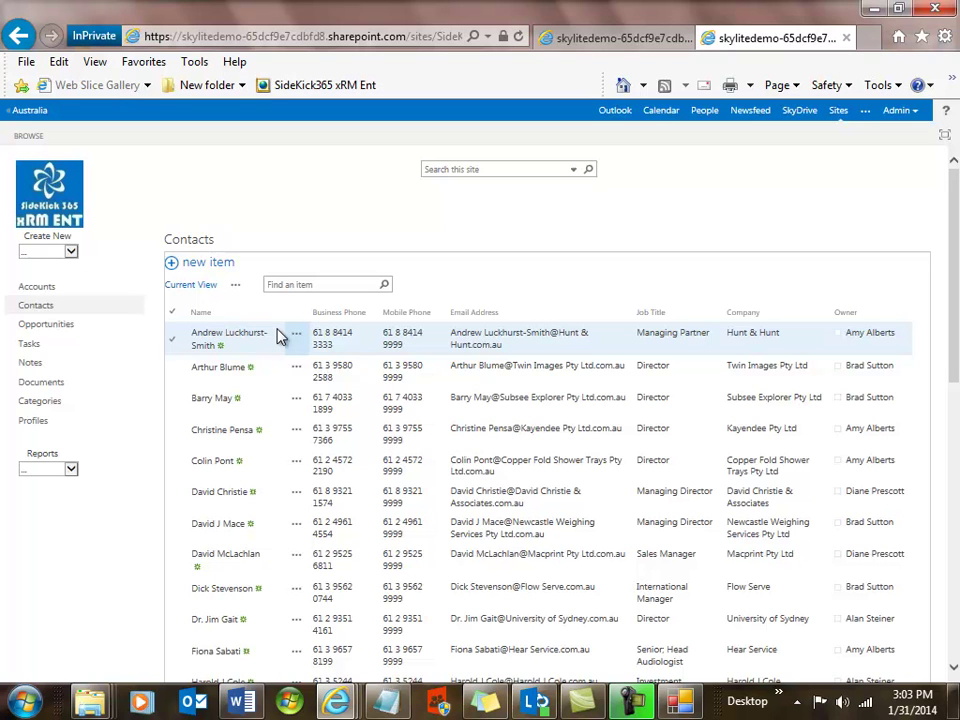
pyautogui.click(25, 289)
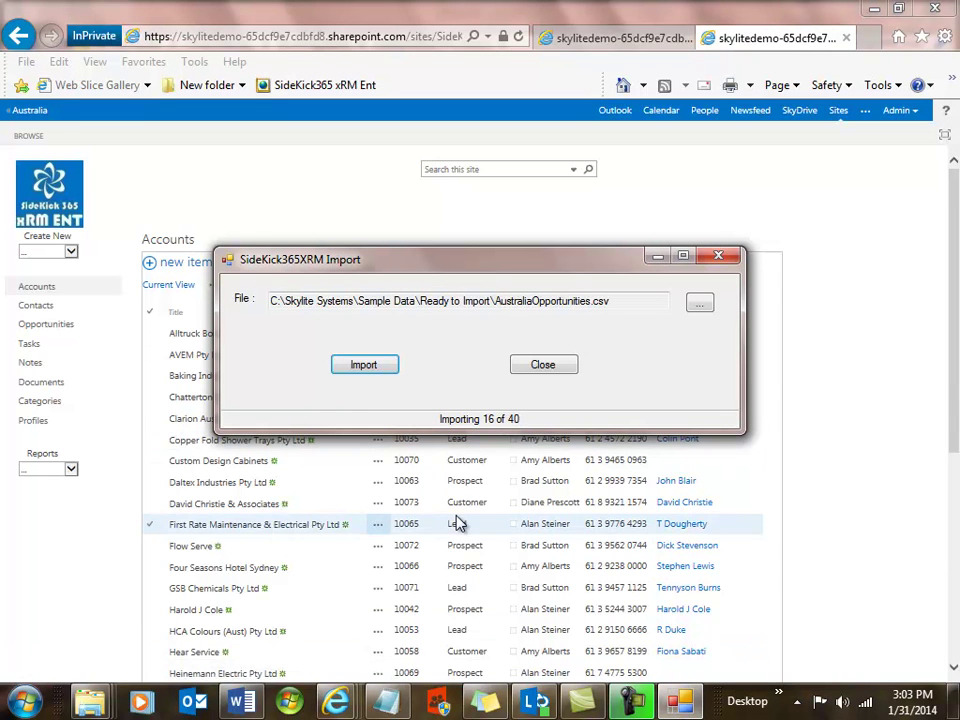
pyautogui.click(59, 333)
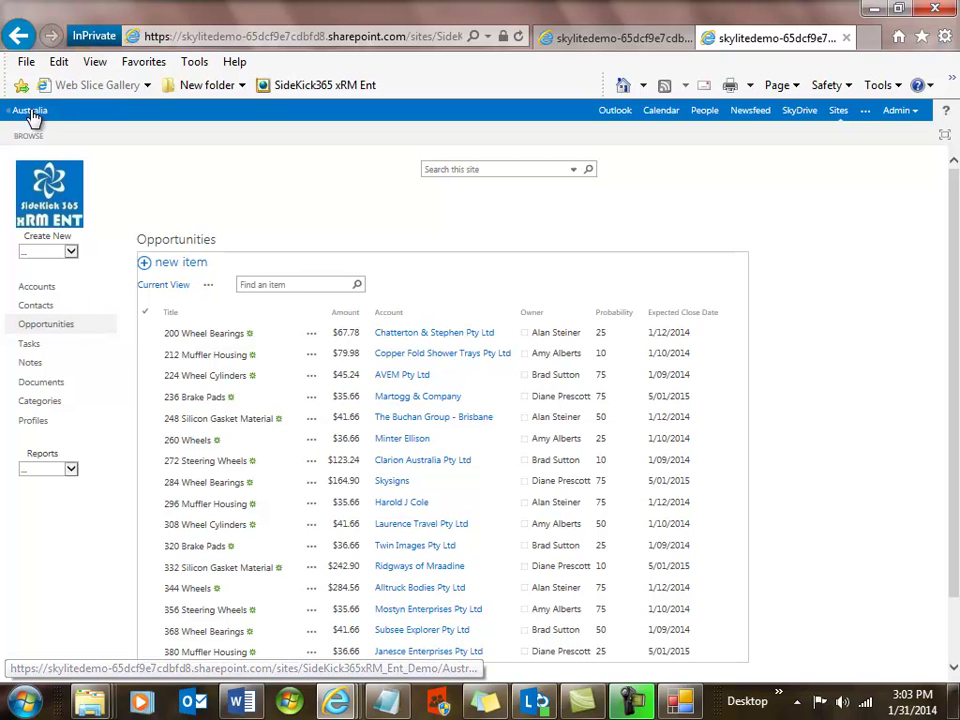
# - Go to the SideKick365xRM_Ent_Demo home site from Favorites and open the Brazil subsite
pyautogui.click(139, 64)
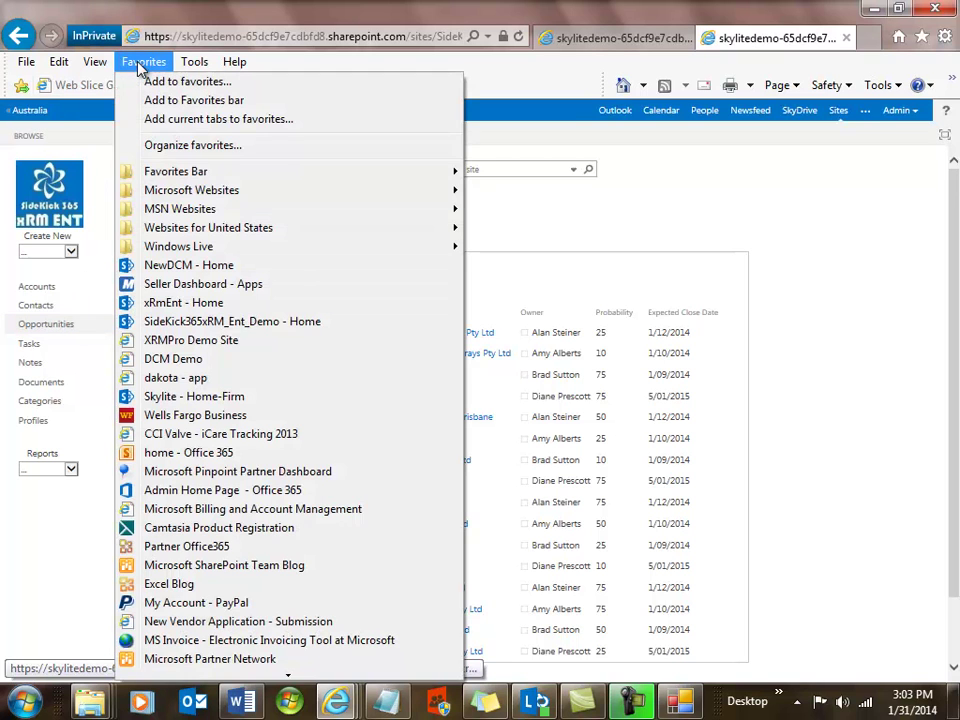
pyautogui.click(229, 325)
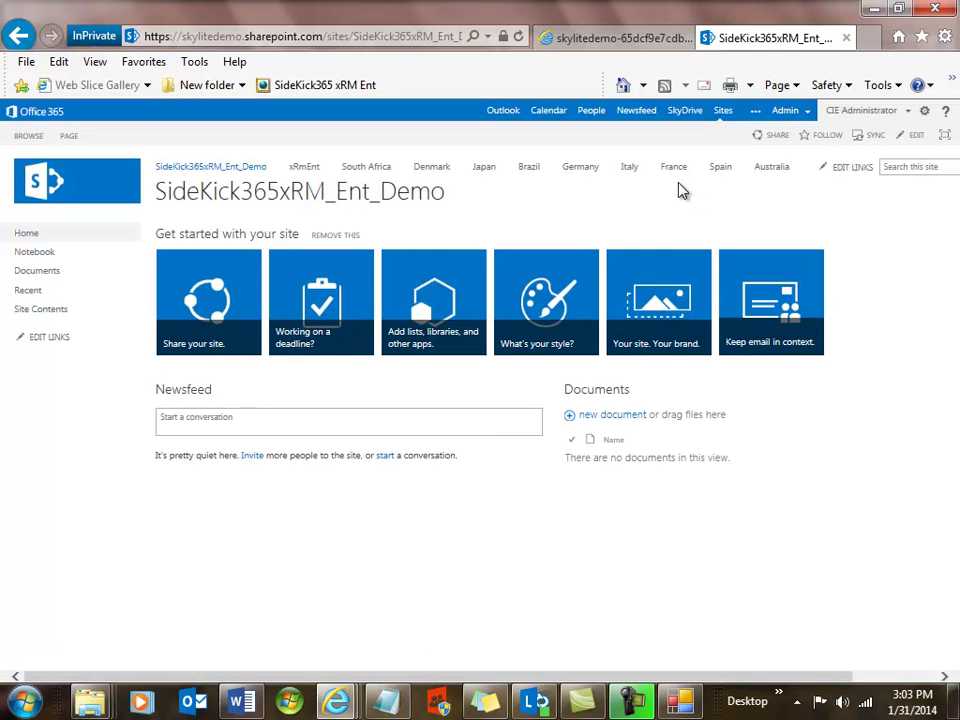
pyautogui.click(528, 168)
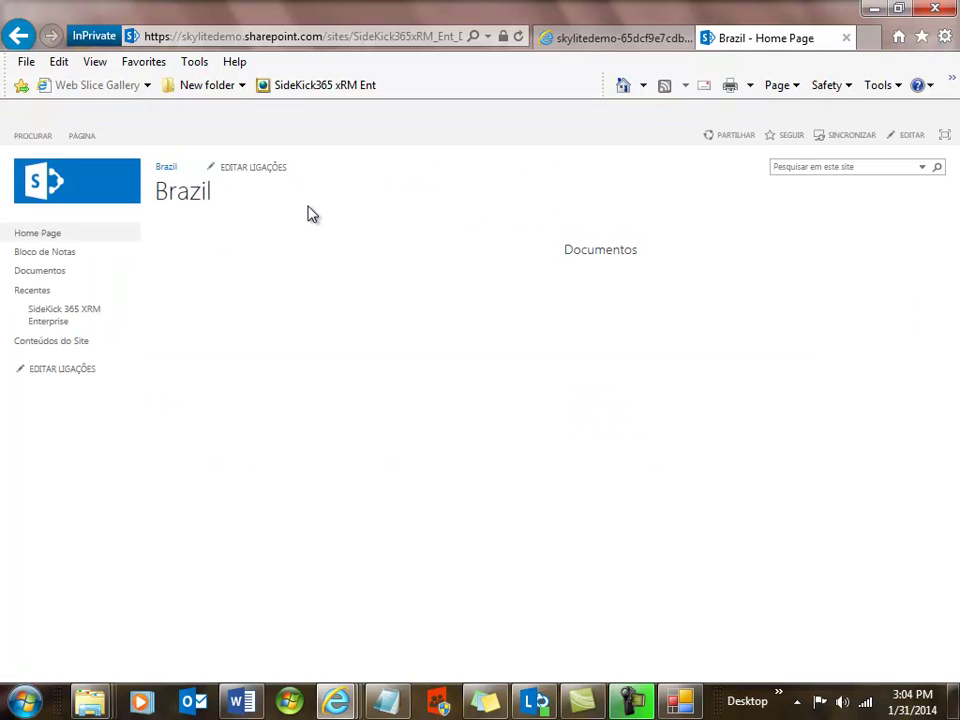
# - Open Brazil's SideKick 365 XRM Enterprise app and show the Contas list starting with A Pereira Jordão Lda
pyautogui.click(67, 320)
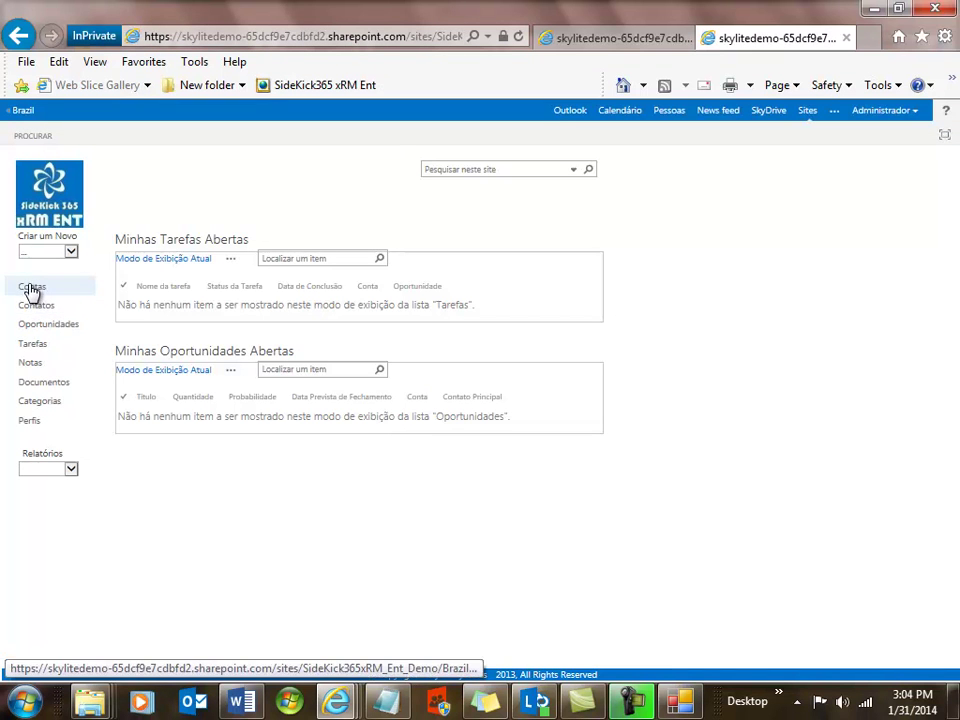
pyautogui.click(31, 291)
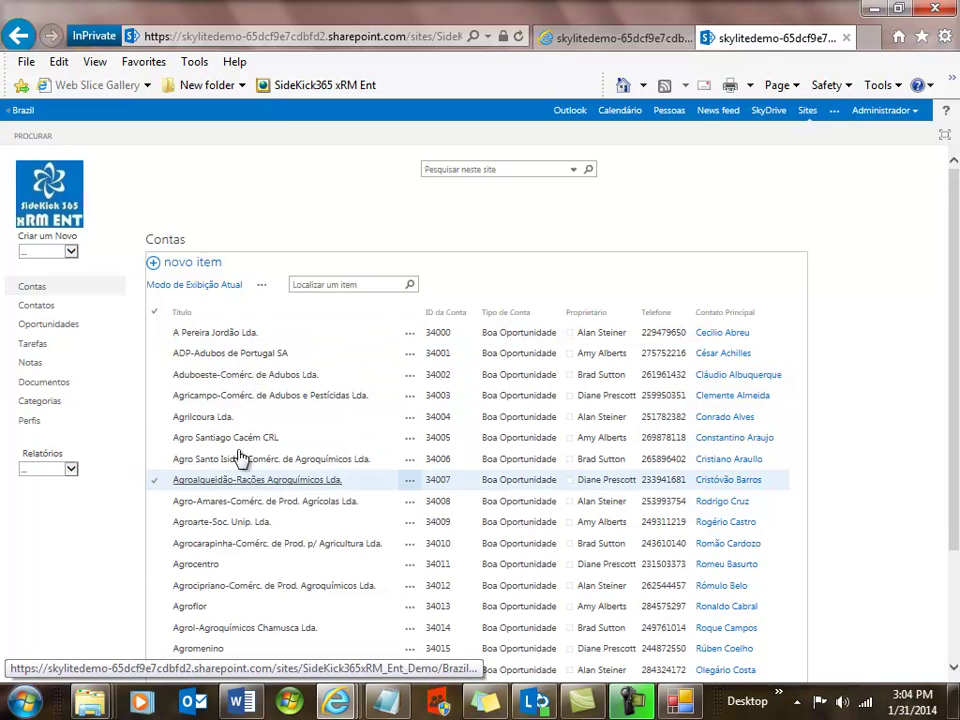
# - Open the A Pereira Jordão Lda. account for editing, keep Tipo as Chumbo, and cancel without saving
pyautogui.click(216, 341)
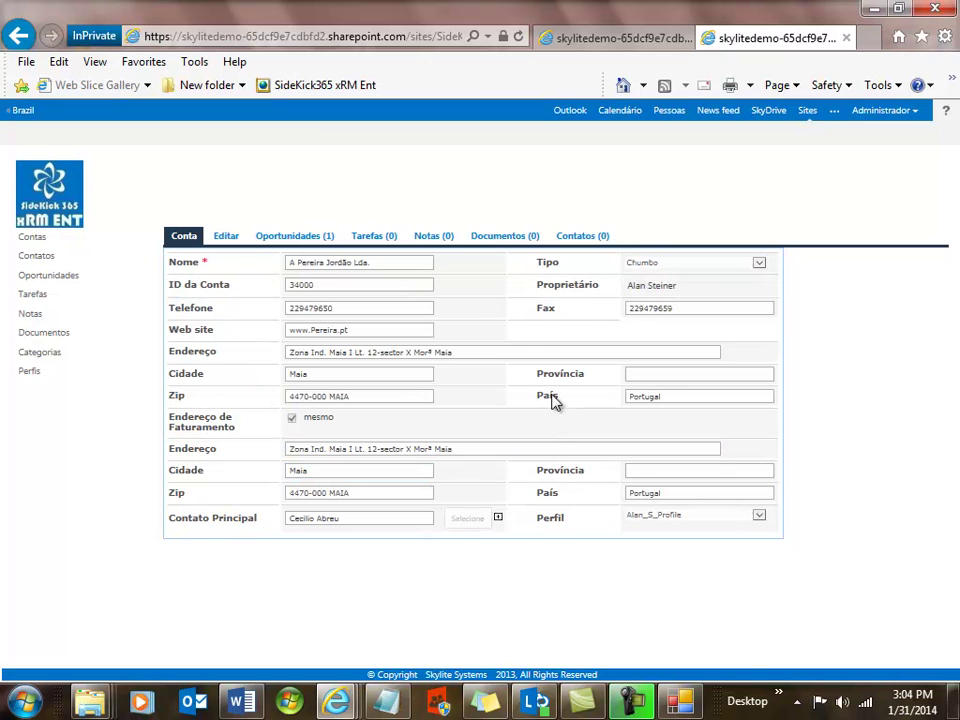
pyautogui.click(222, 239)
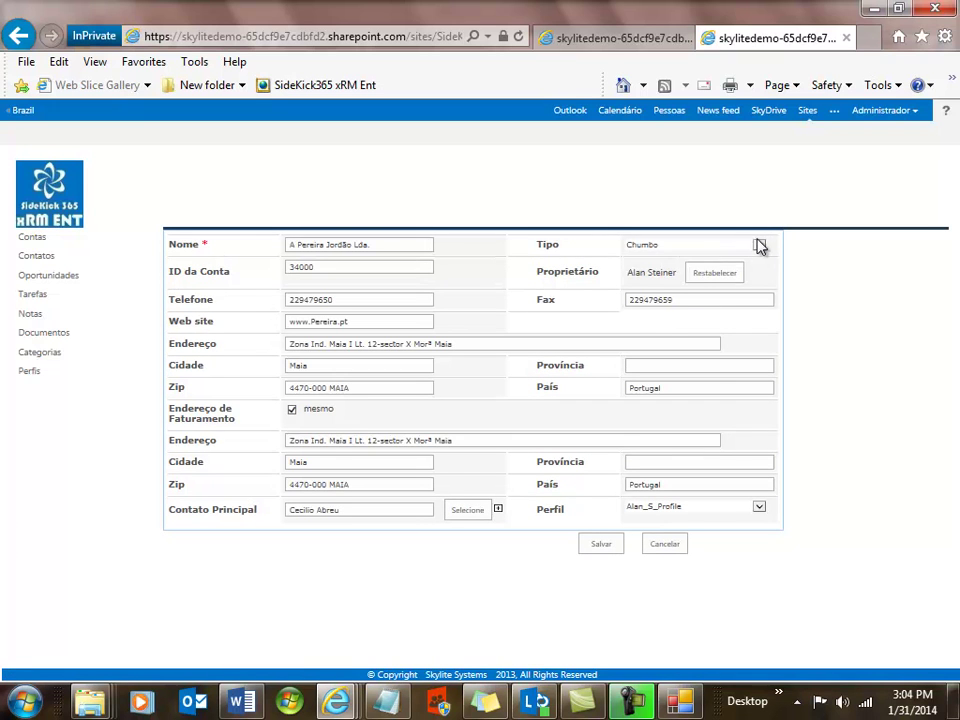
pyautogui.click(759, 245)
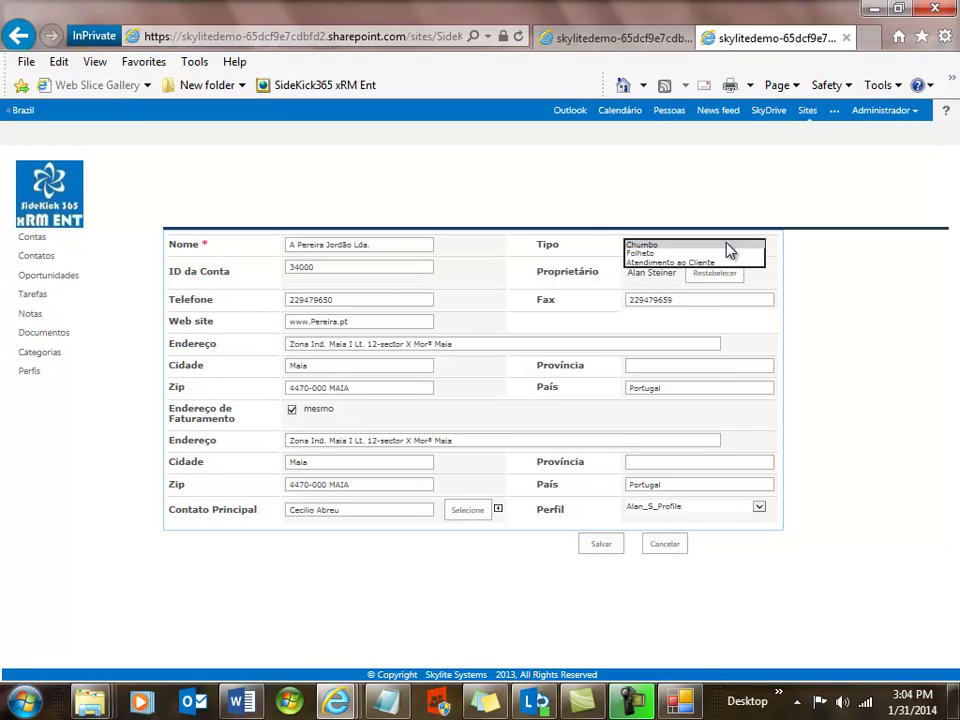
pyautogui.click(731, 246)
pyautogui.click(653, 550)
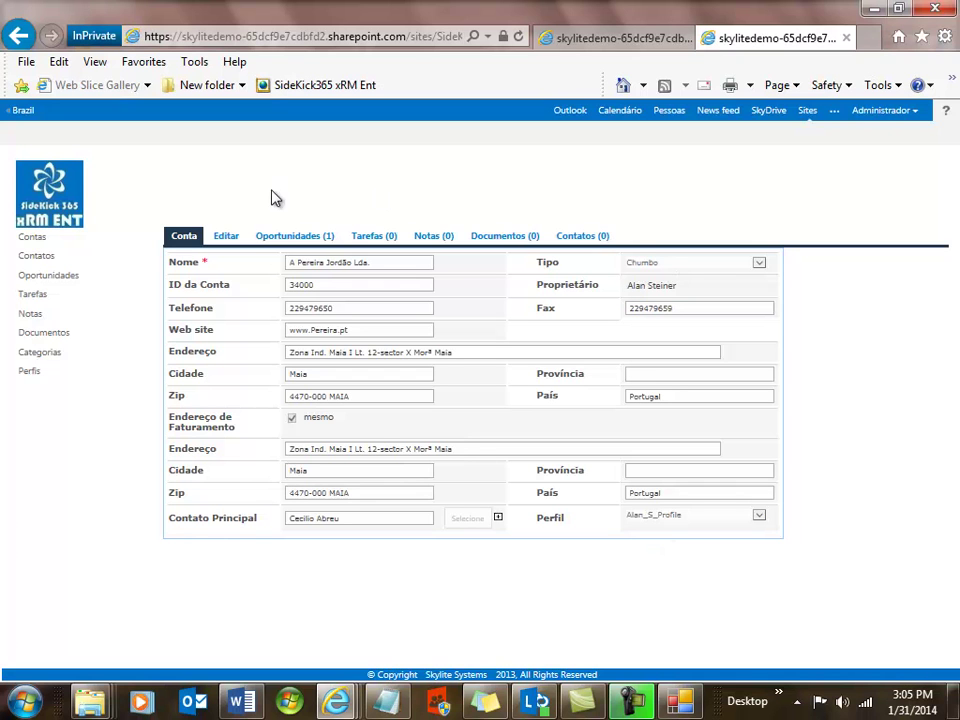
# - Go from the SideKick365xRM_Ent_Demo home site to the Australia site's SideKick 365 XRM Enterprise app
pyautogui.click(141, 65)
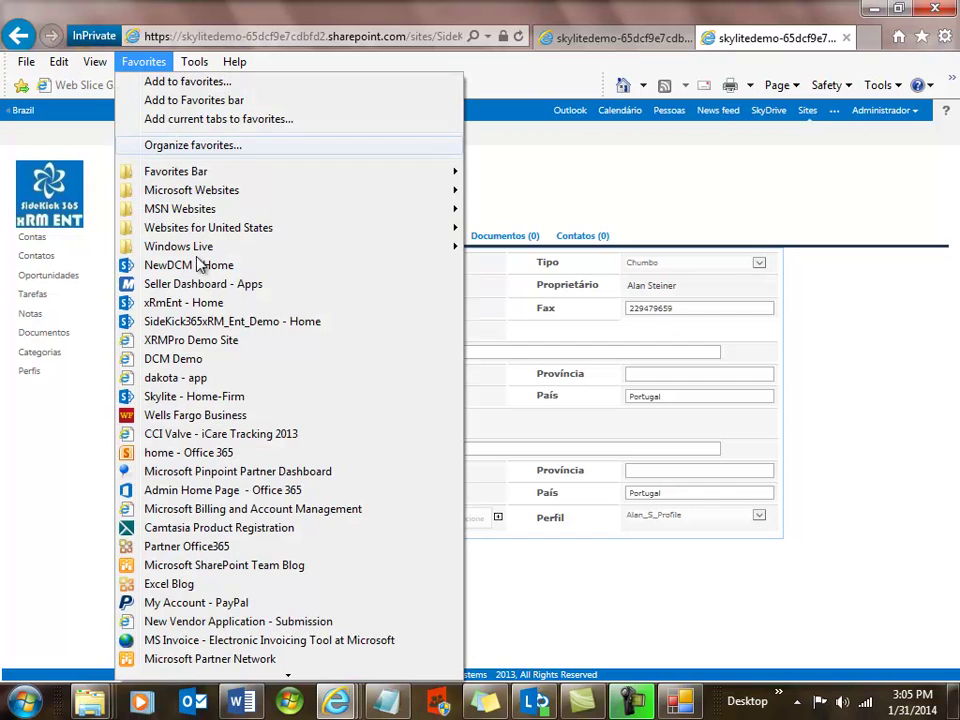
pyautogui.click(212, 324)
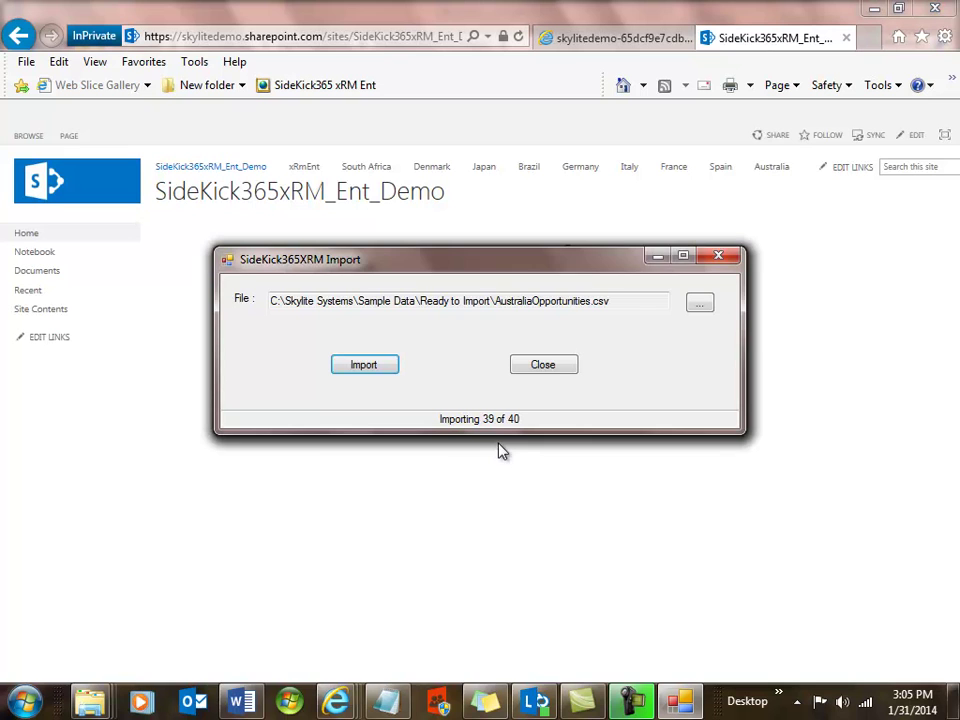
pyautogui.click(778, 176)
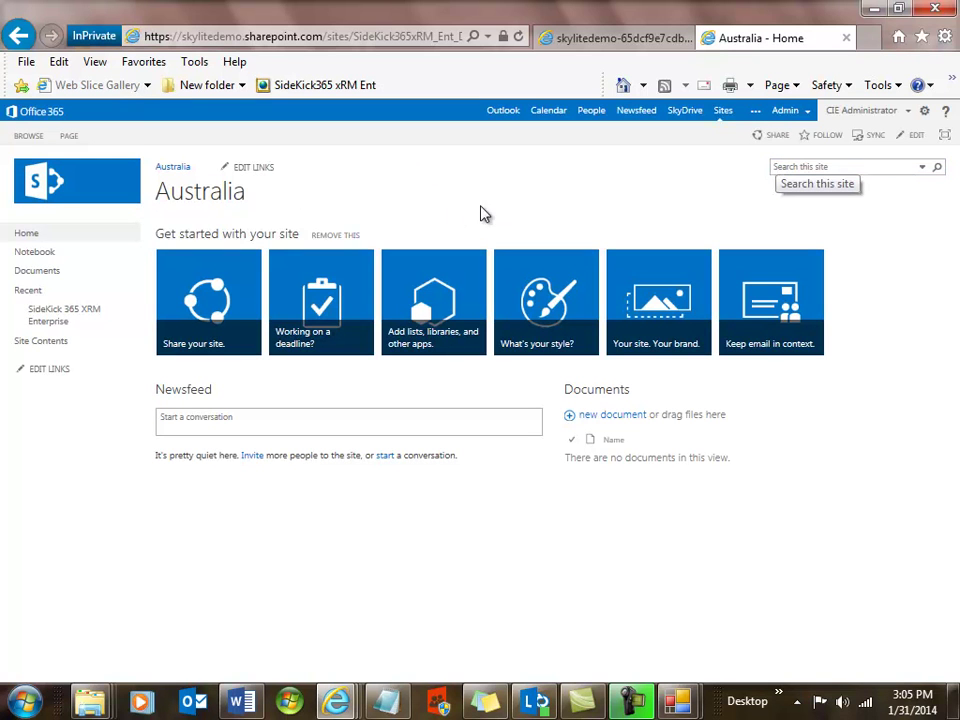
pyautogui.click(60, 321)
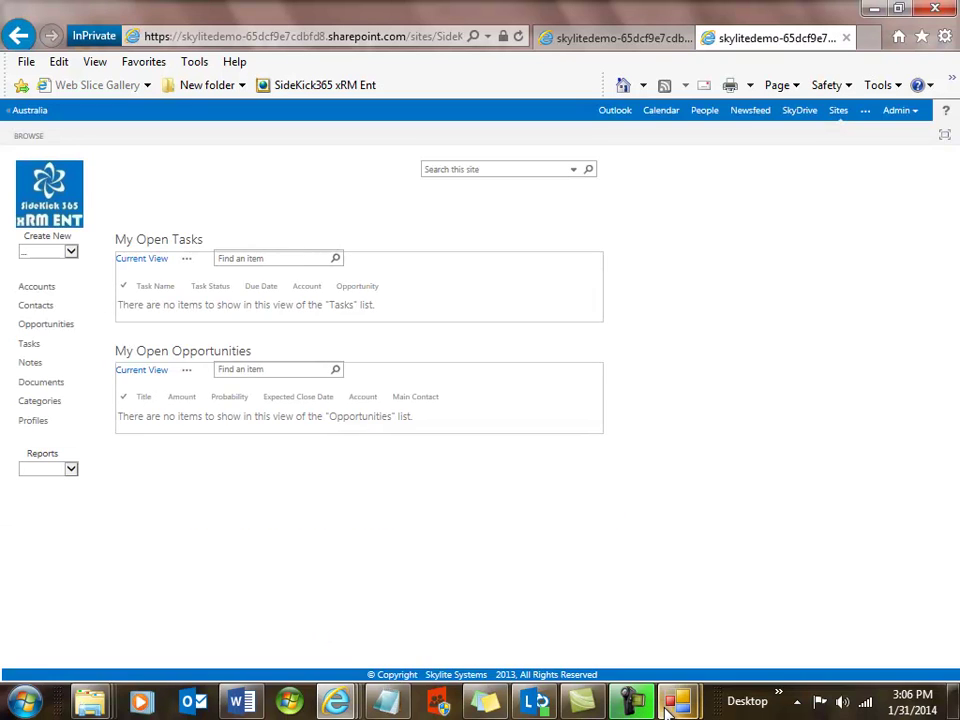
# - Acknowledge the import's Done! message confirming 40 of 40 records imported
pyautogui.moveTo(668, 708)
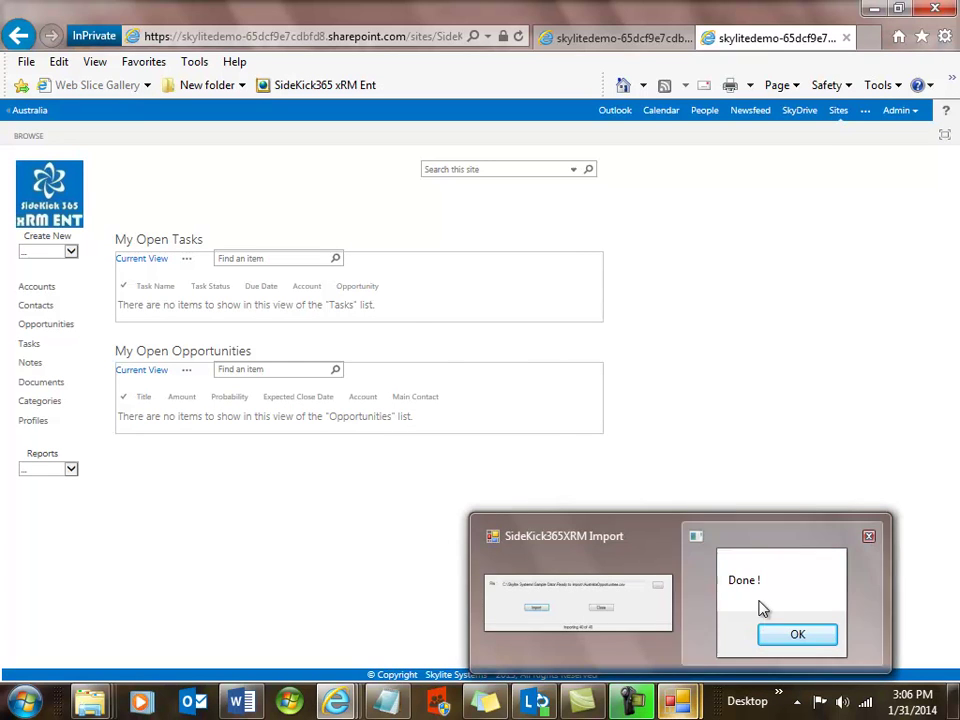
pyautogui.click(761, 610)
pyautogui.click(500, 408)
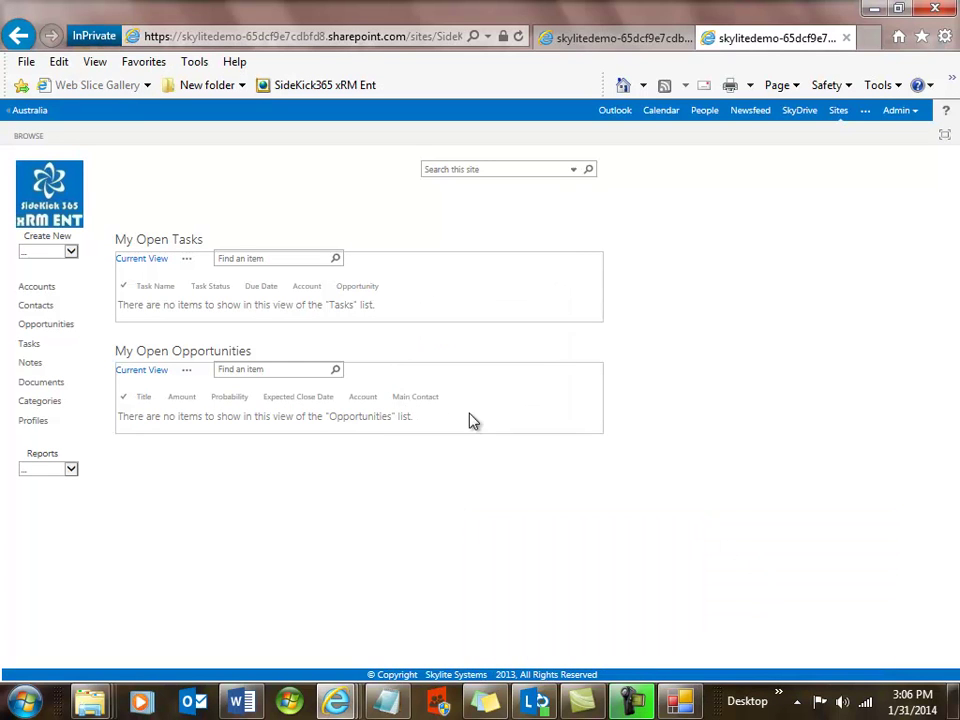
# - Review the Australia Opportunities list, from 200 Wheel Bearings down to 548 Muffler Housing
pyautogui.click(46, 326)
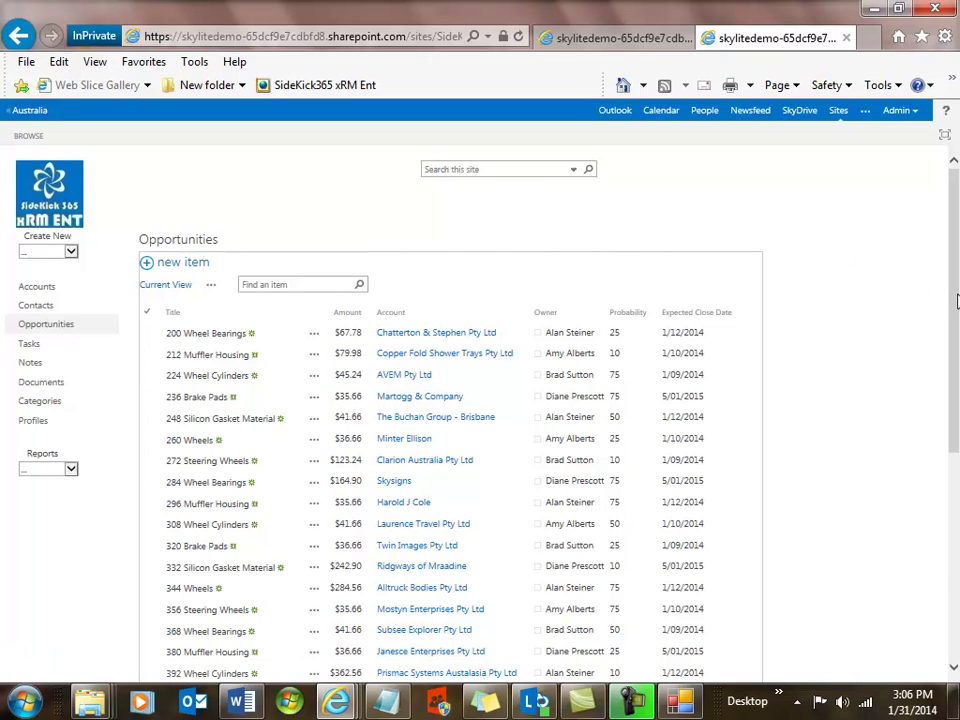
pyautogui.scroll(-5, 957, 300)
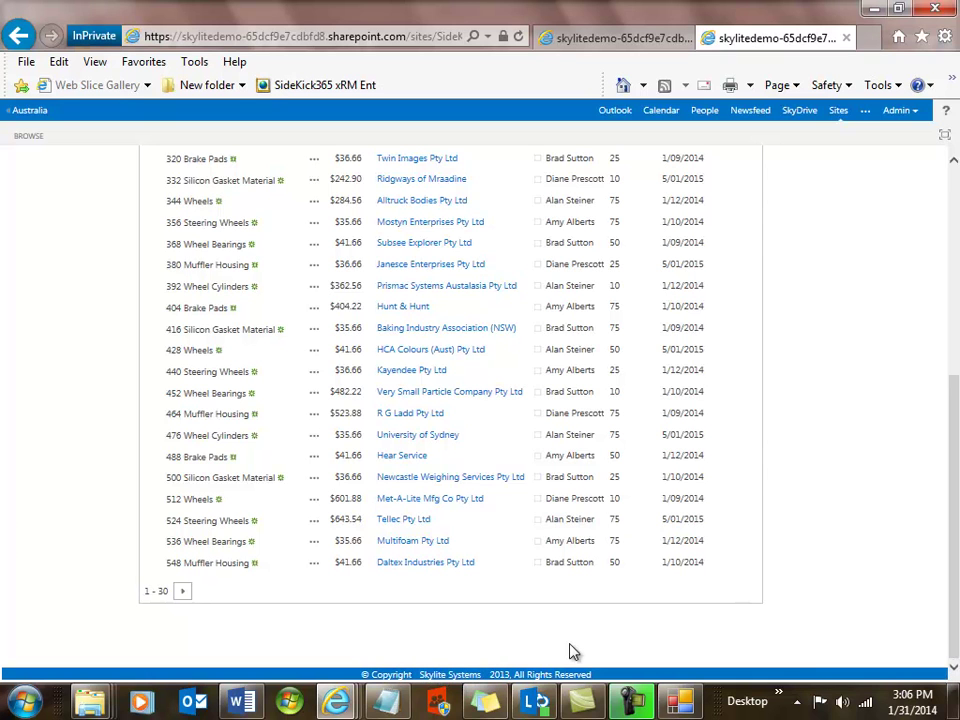
pyautogui.scroll(5, 573, 651)
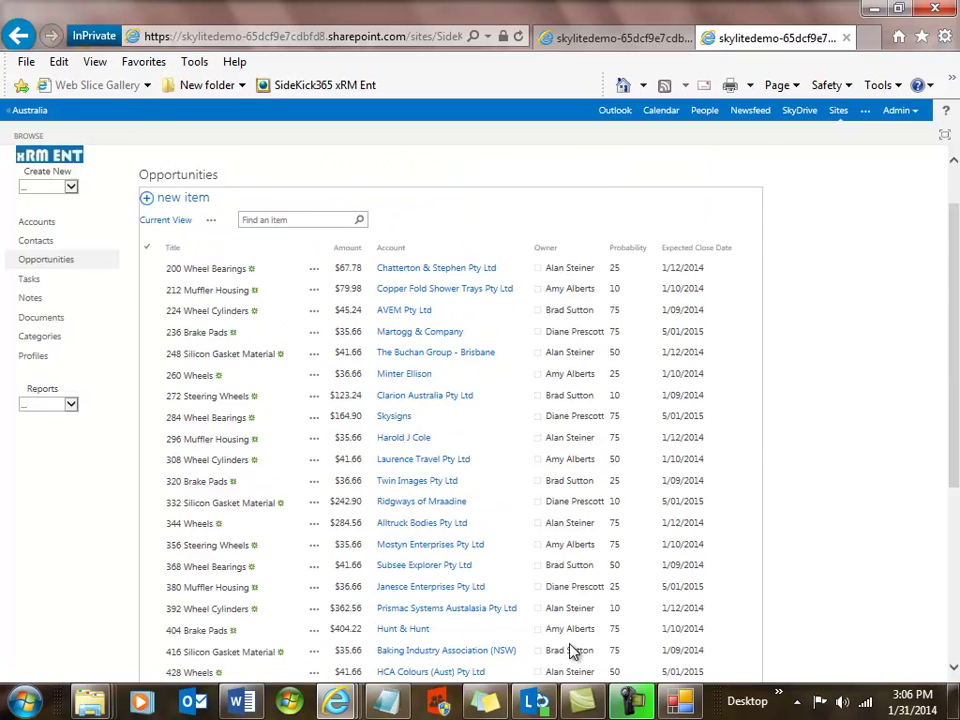